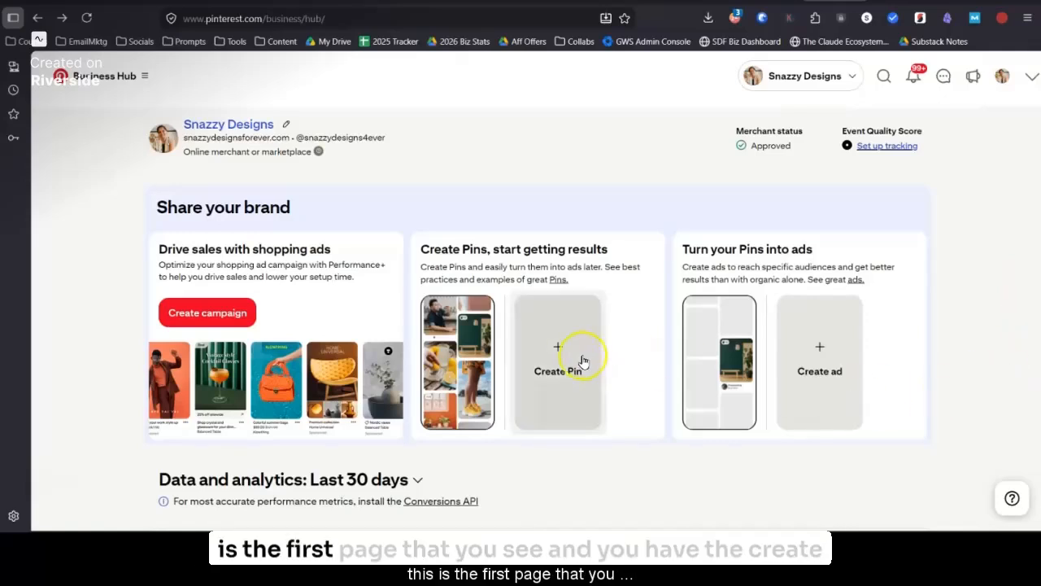
# Step: Open the organic Create Pin page from the Business Hub and look over its upload area and form fields
pyautogui.click(527, 365)
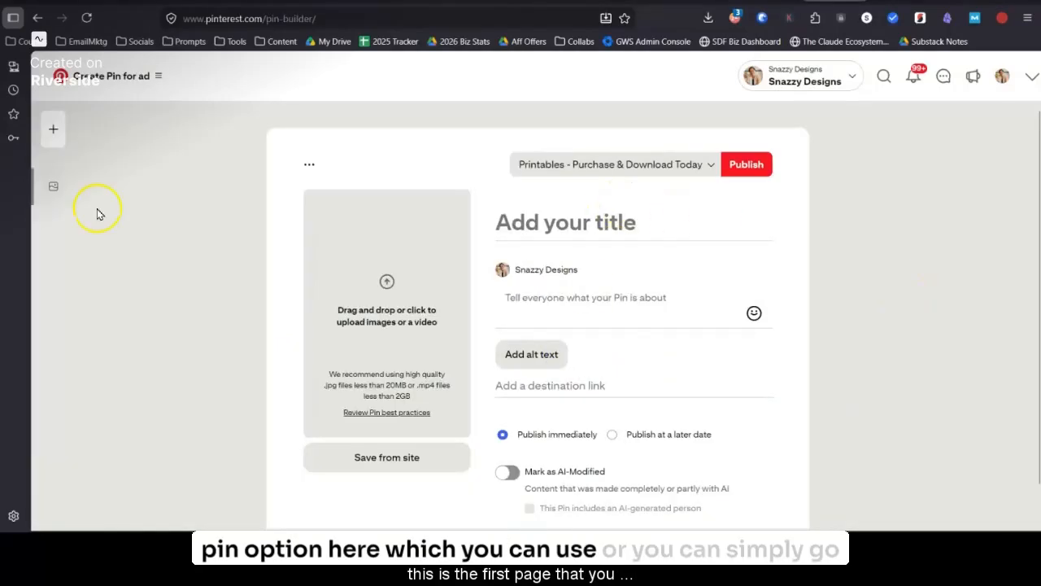
pyautogui.click(111, 76)
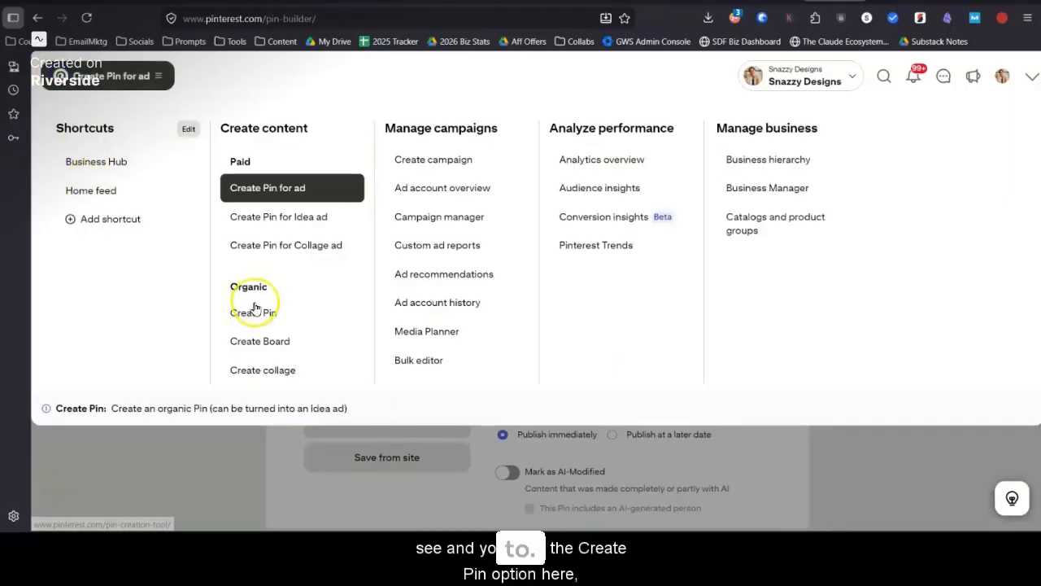
pyautogui.click(145, 454)
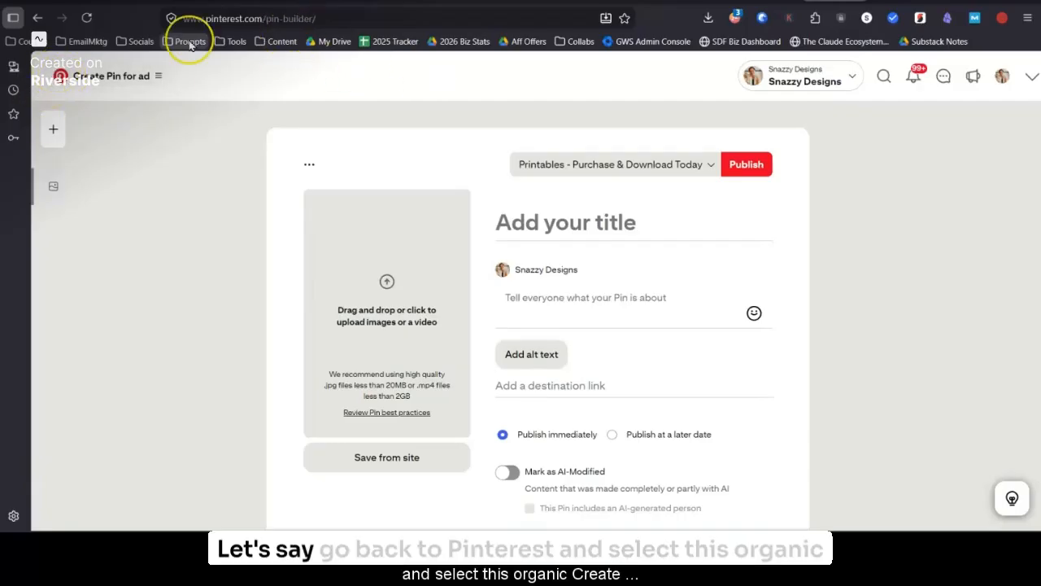
pyautogui.click(90, 81)
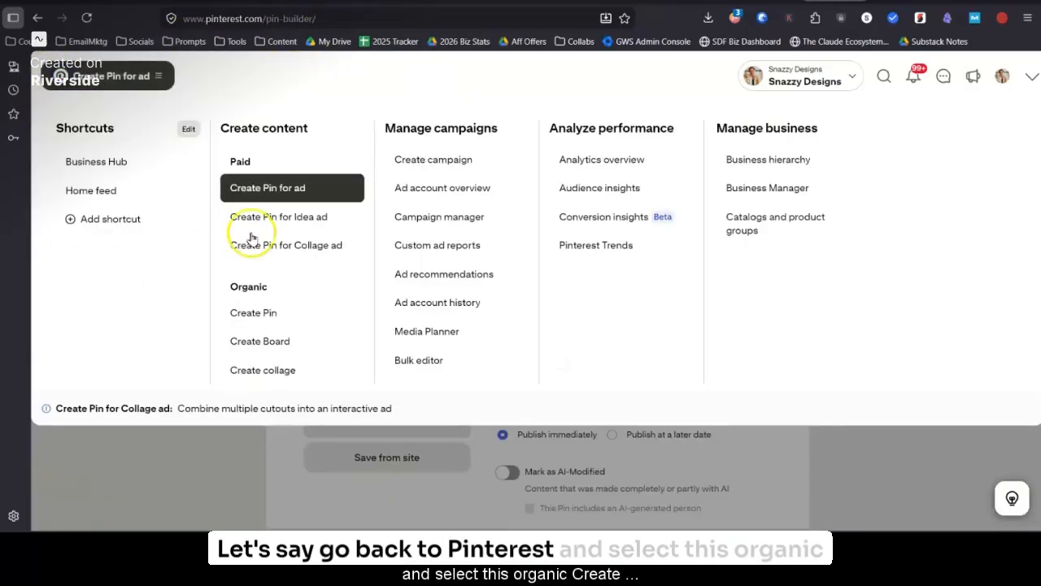
pyautogui.click(254, 315)
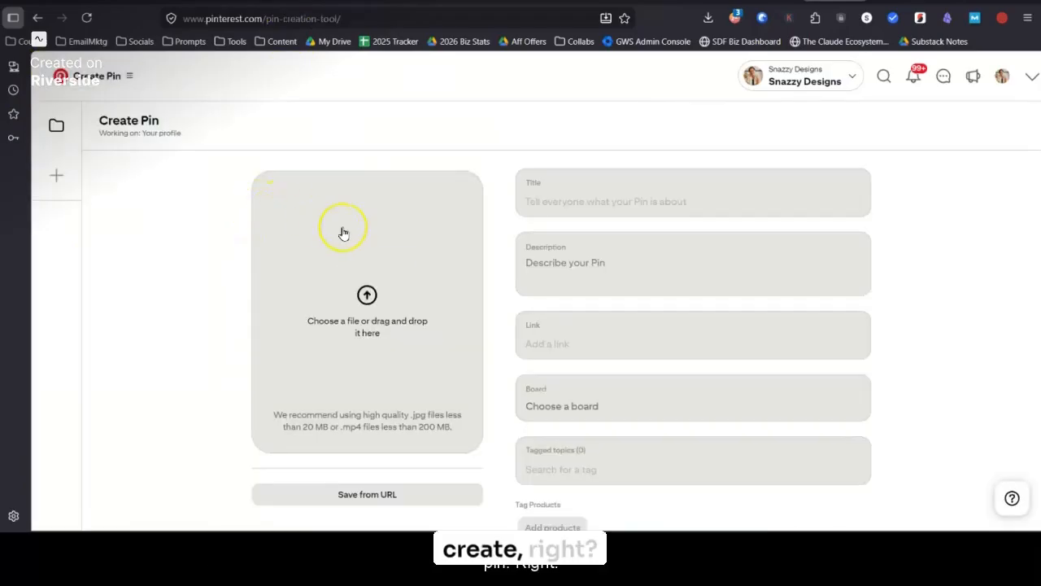
pyautogui.scroll(-1, 755, 453)
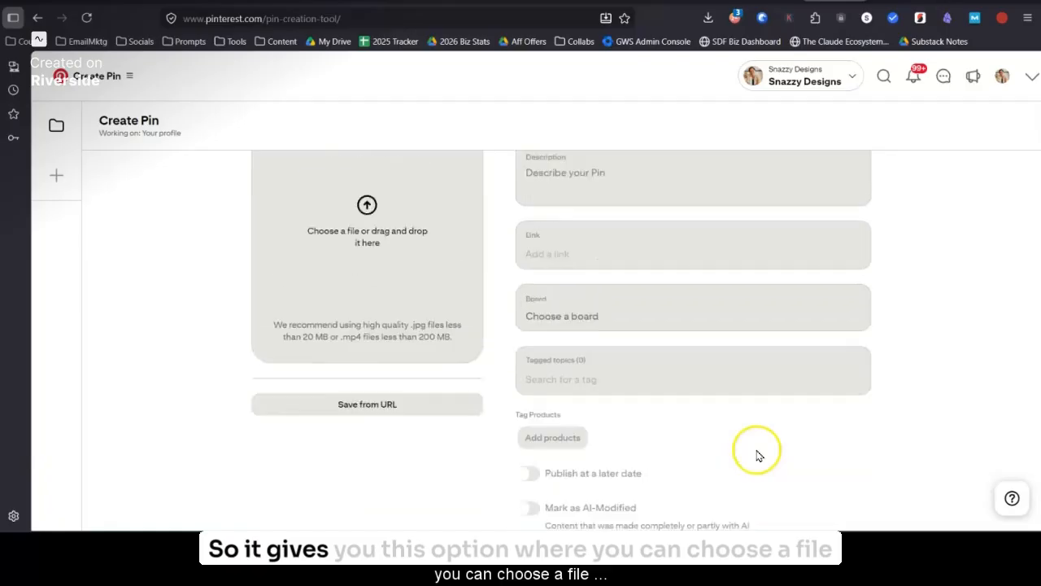
pyautogui.scroll(1, 756, 453)
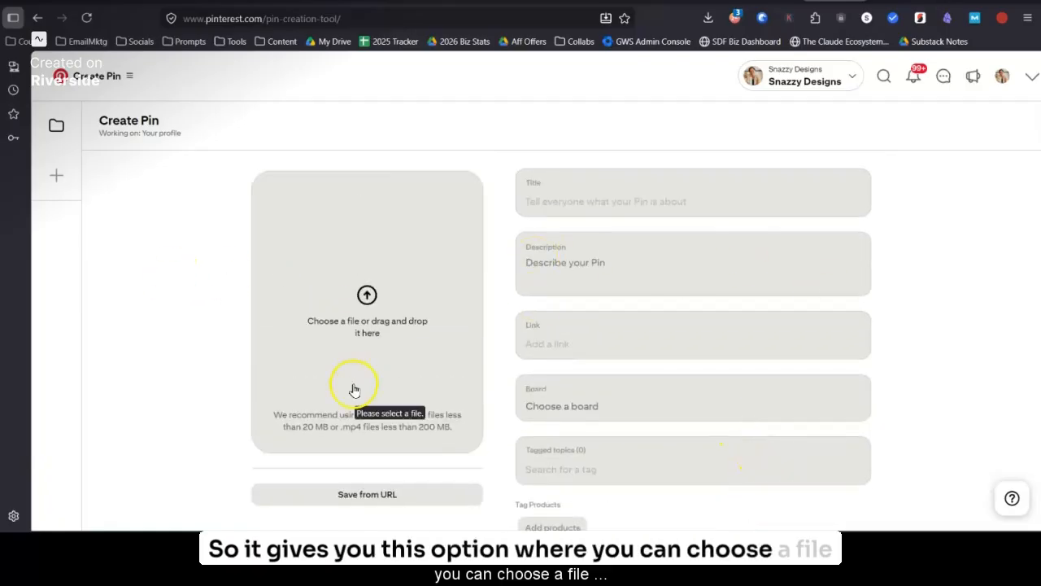
pyautogui.scroll(-2, 576, 455)
pyautogui.scroll(2, 570, 456)
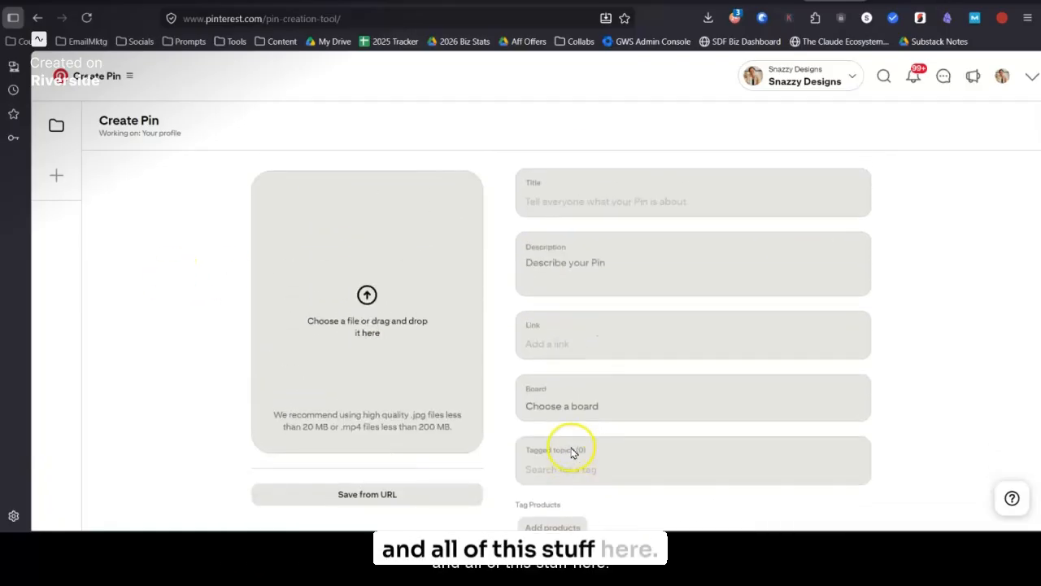
# Step: Switch to File Explorer, open the Desk Name Tags Pinterest Pins folder in Downloads, and show its files as extra large thumbnails
pyautogui.hotkey('alt', 'Tab')
pyautogui.hotkey('alt', 'Tab')
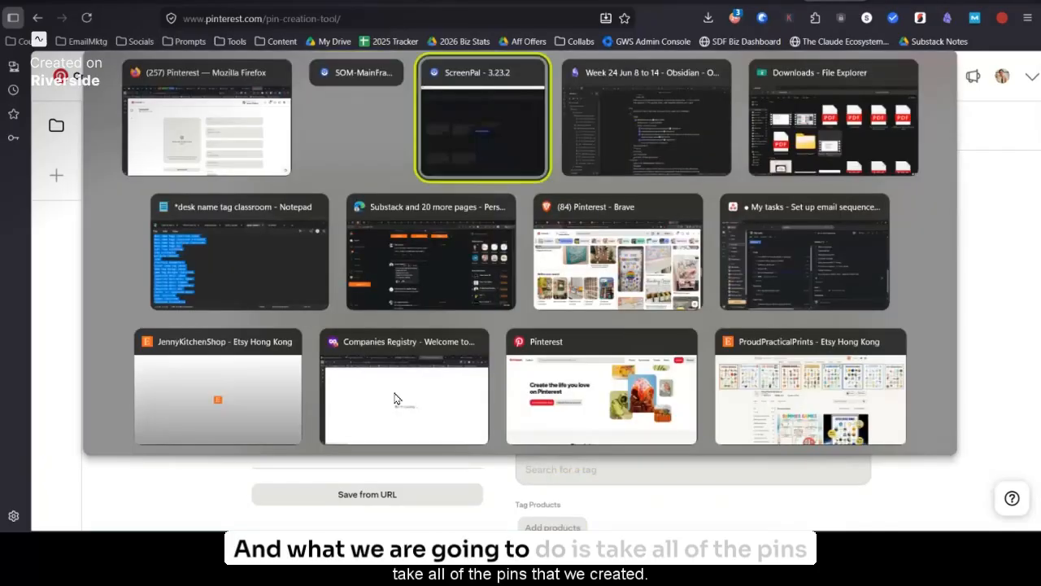
pyautogui.hotkey('alt', 'Tab')
pyautogui.hotkey('alt', 'Tab')
pyautogui.doubleClick(332, 354)
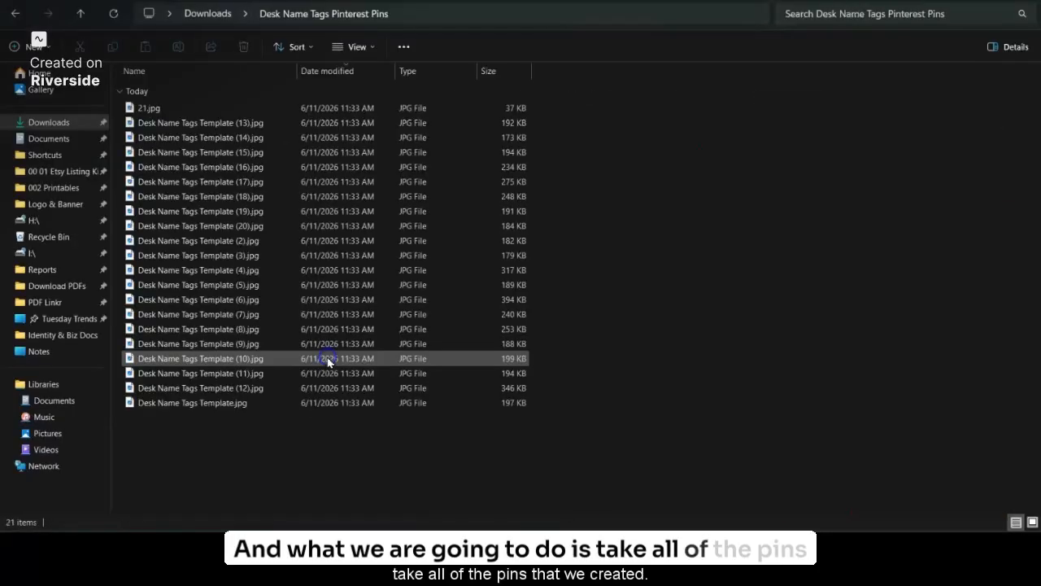
pyautogui.click(357, 46)
pyautogui.click(361, 77)
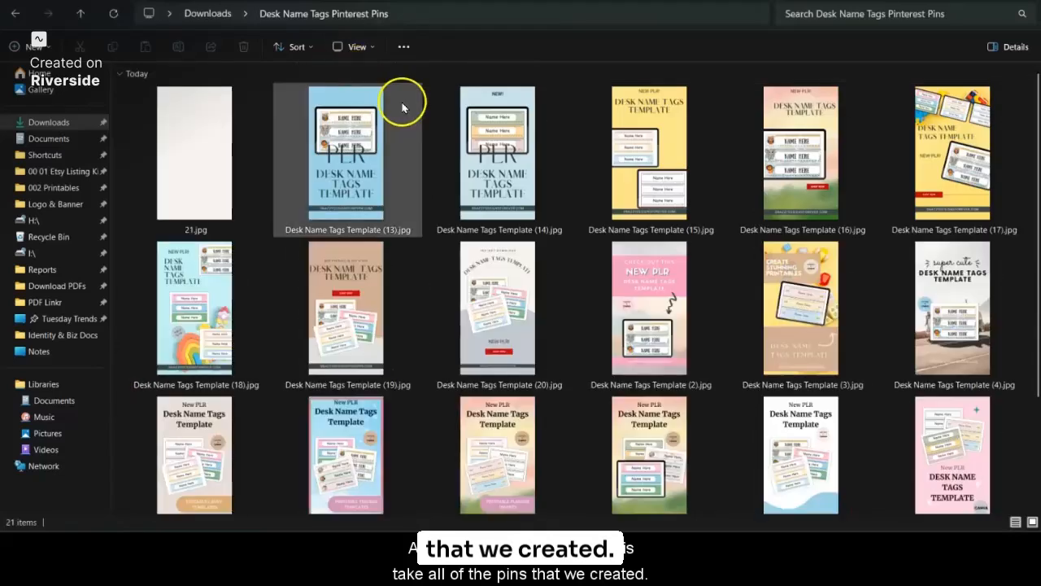
# Step: Delete the blank image 21.jpg from the folder and look through the remaining pin images
pyautogui.click(208, 197)
pyautogui.press('Delete')
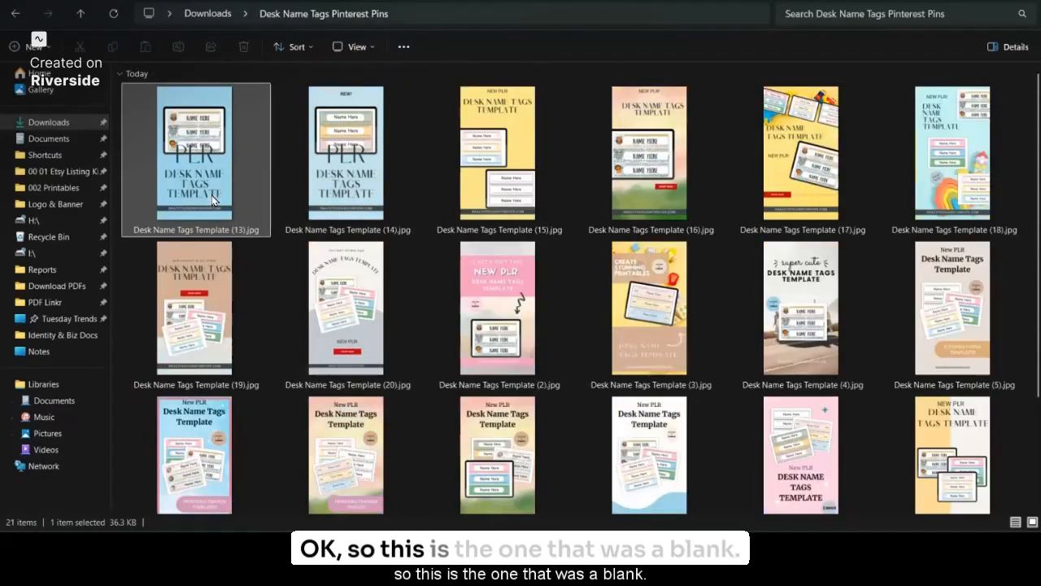
pyautogui.scroll(-3, 215, 198)
pyautogui.click(465, 302)
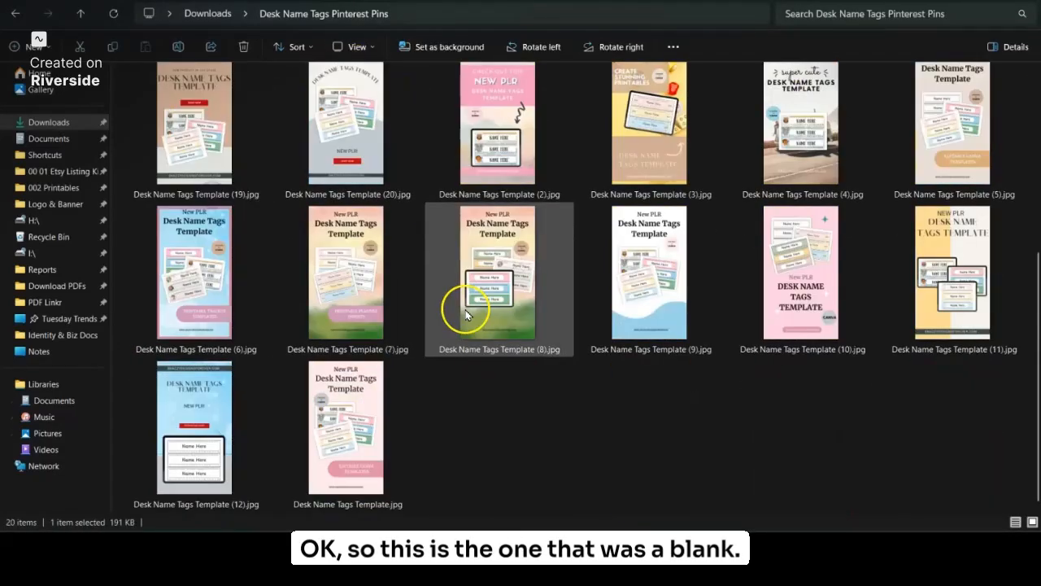
pyautogui.click(332, 481)
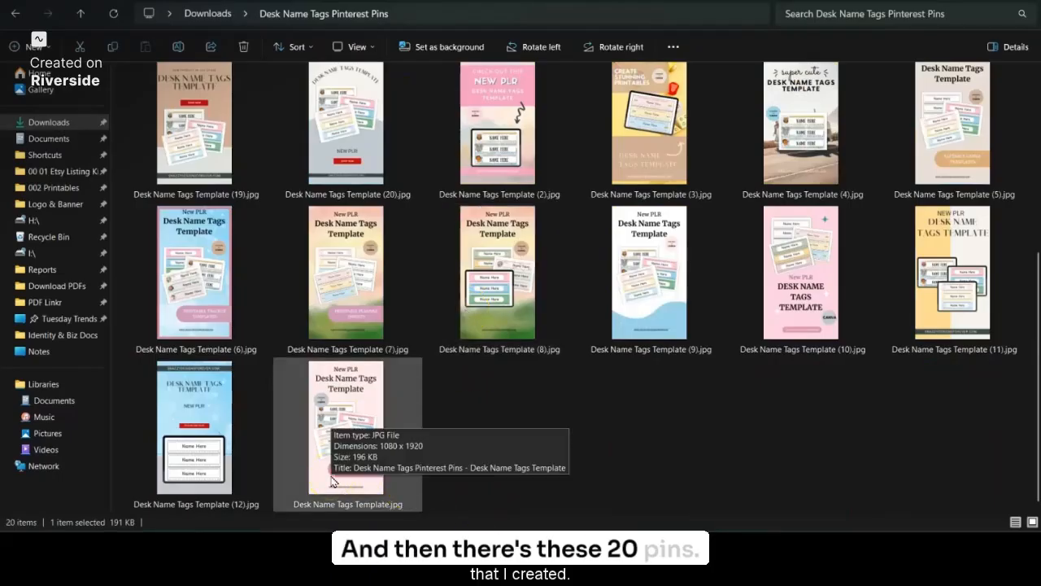
# Step: Shrink the pin images folder window and place it beside the Create Pin page's upload area
pyautogui.hotkey('ctrl', 'a')
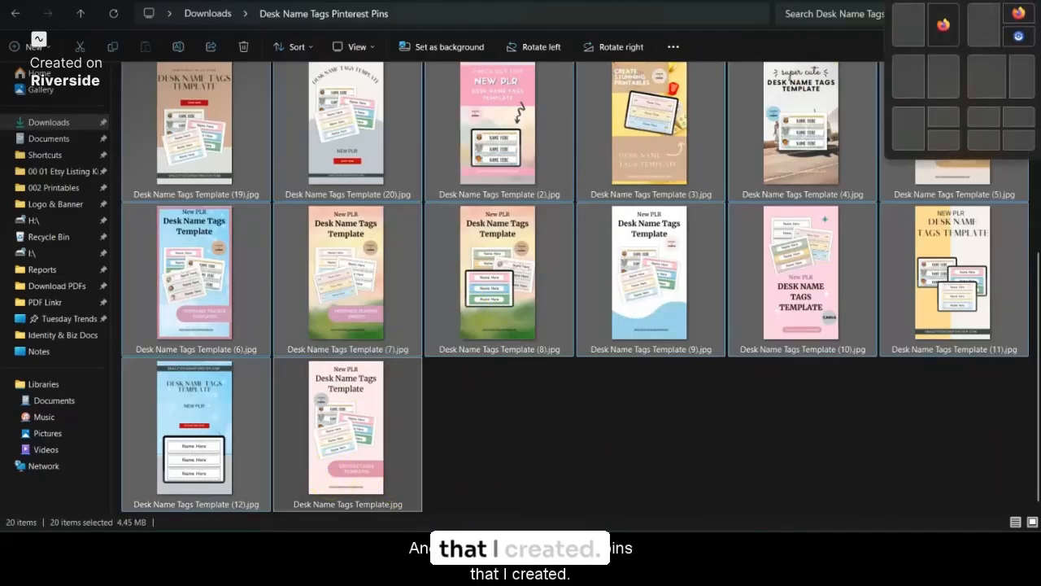
pyautogui.click(941, 24)
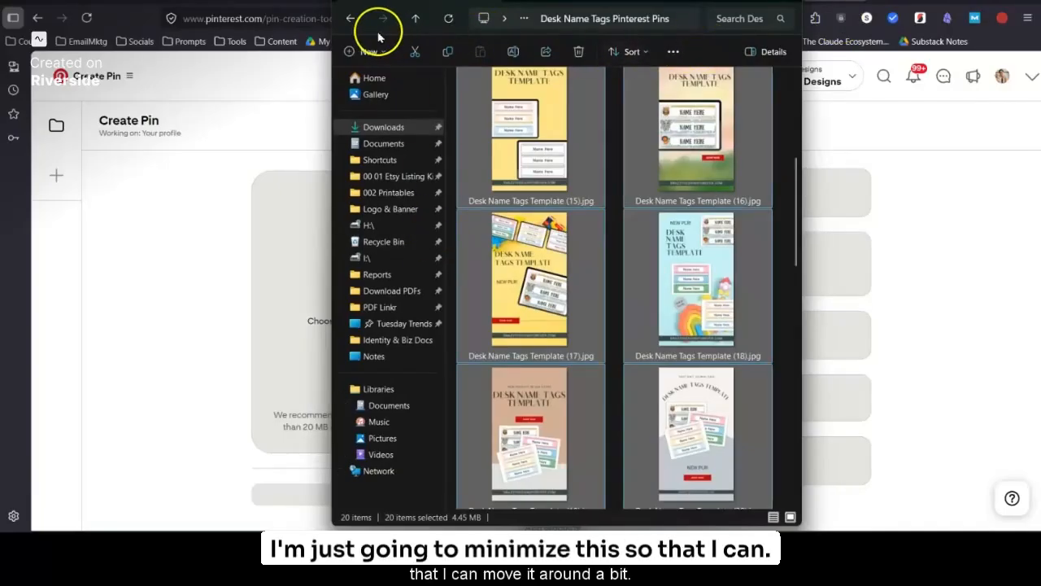
pyautogui.click(217, 33)
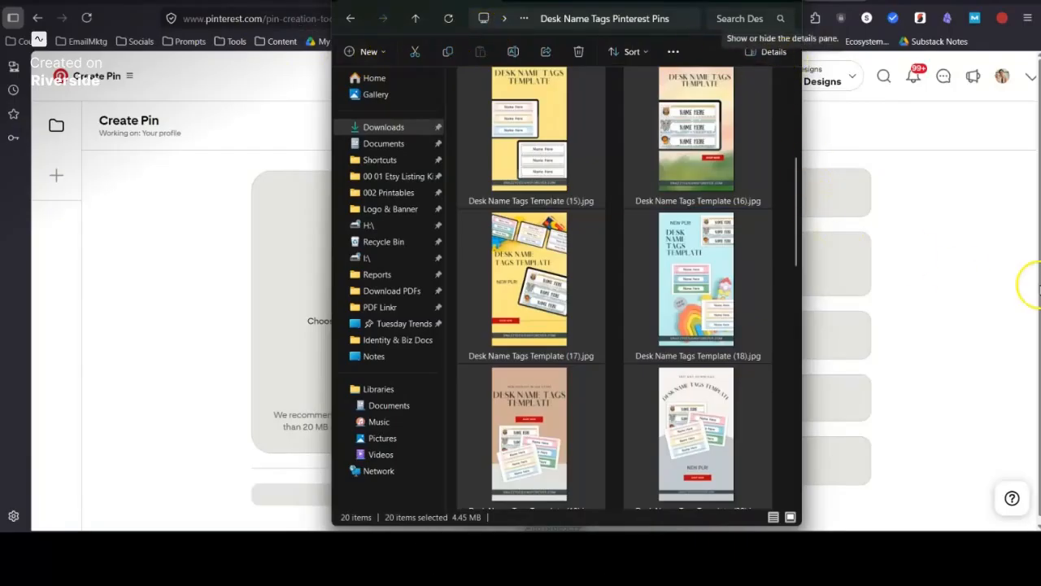
pyautogui.click(822, 120)
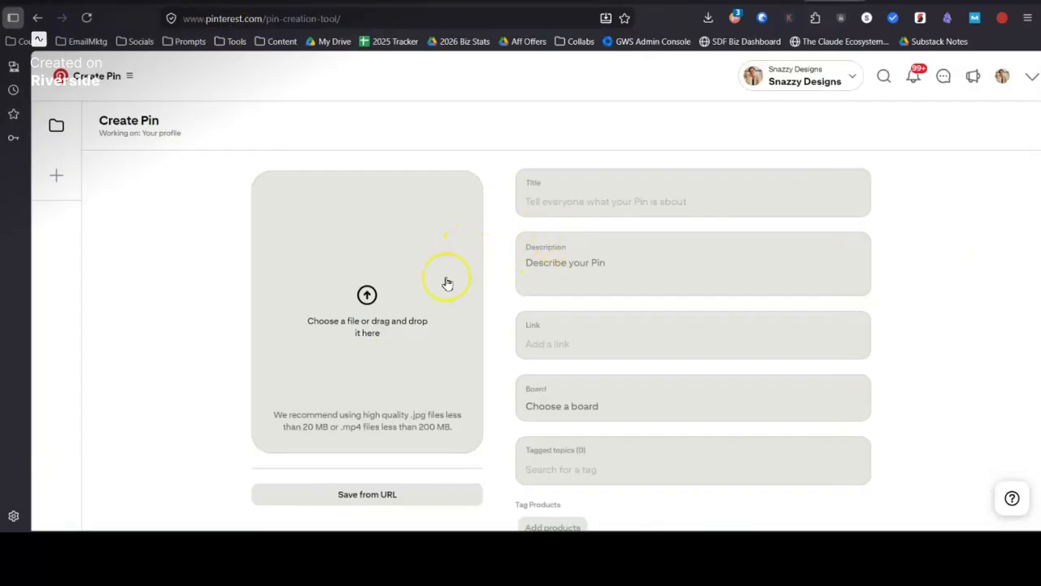
pyautogui.click(195, 434)
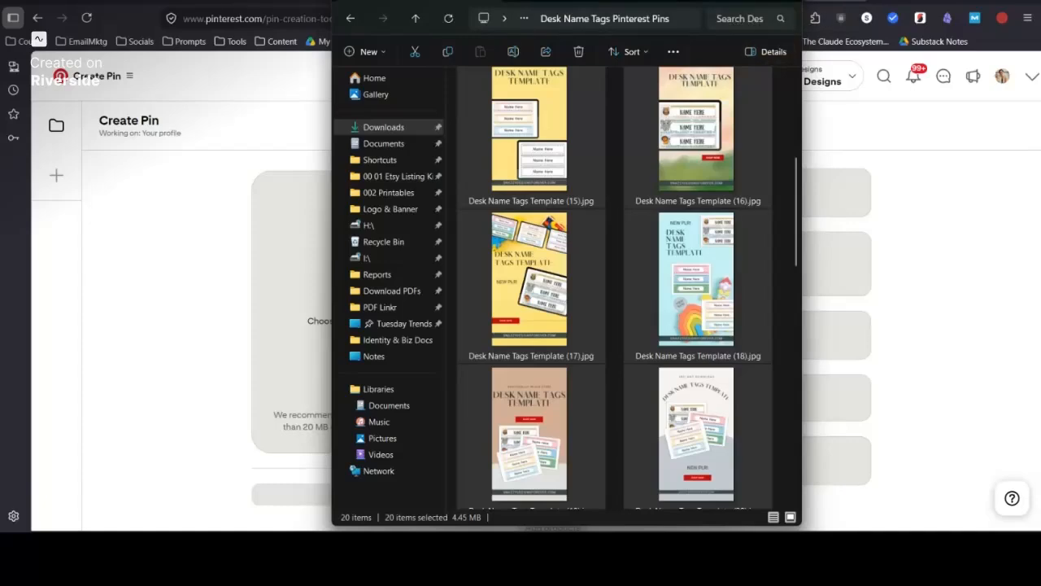
pyautogui.moveTo(635, 0); pyautogui.dragTo(911, 26)
# Step: Select all Desk Name Tags Template images in the folder and drop them onto the Create Pin upload area
pyautogui.click(844, 160)
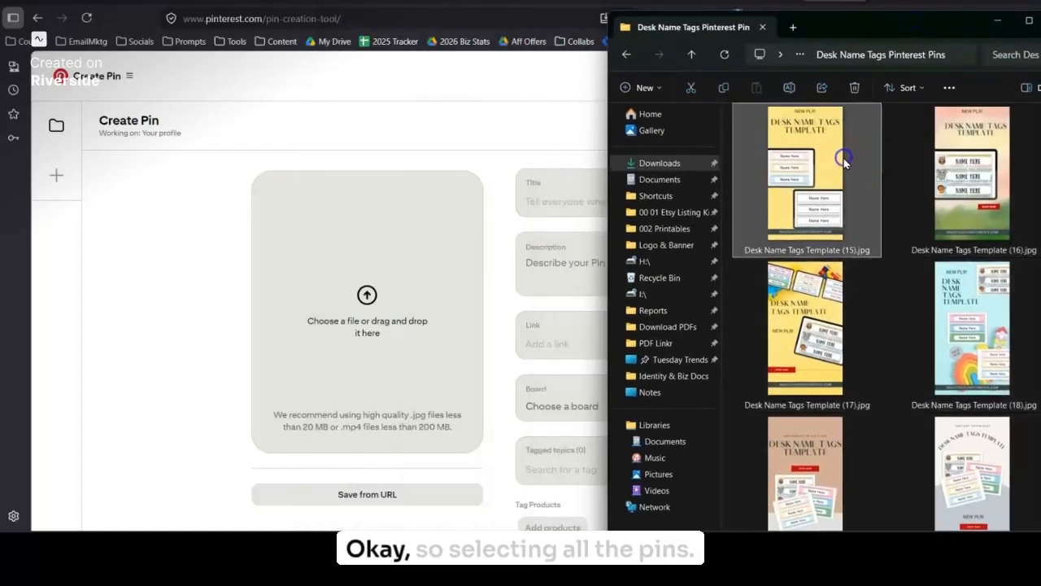
pyautogui.hotkey('ctrl', 'a')
pyautogui.scroll(2, 855, 289)
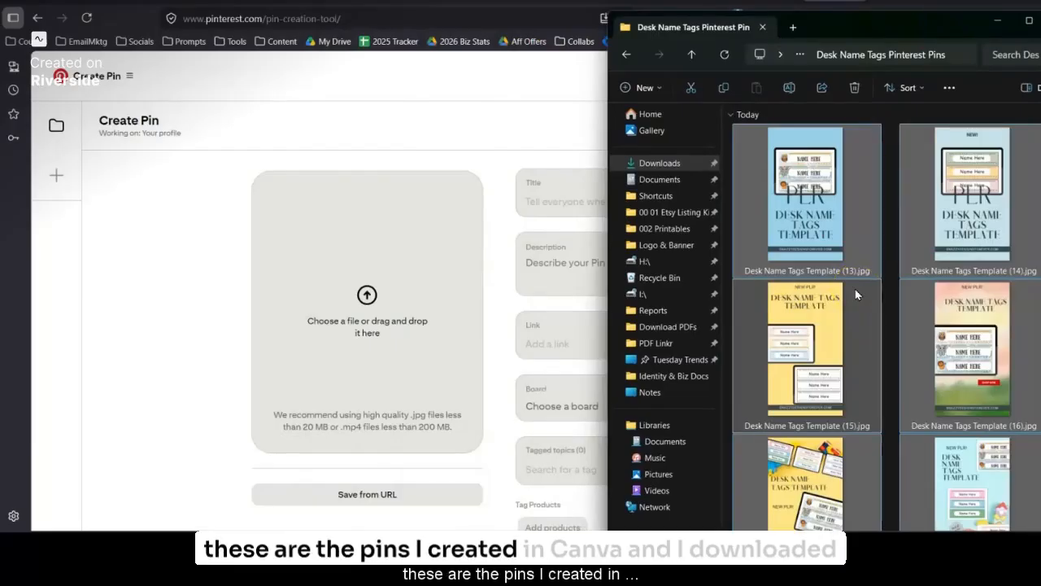
pyautogui.scroll(-5, 855, 294)
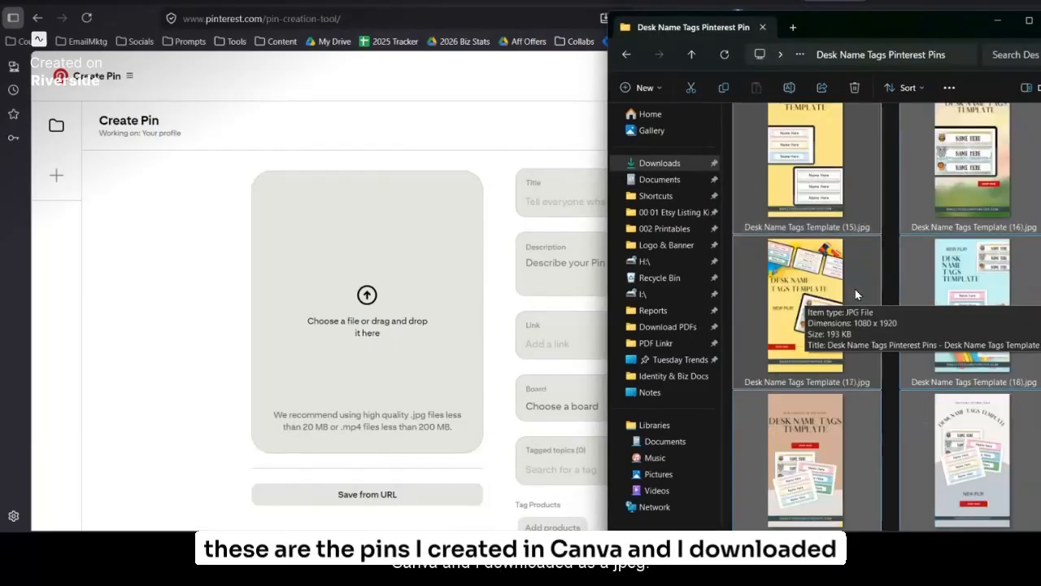
pyautogui.scroll(-2, 877, 382)
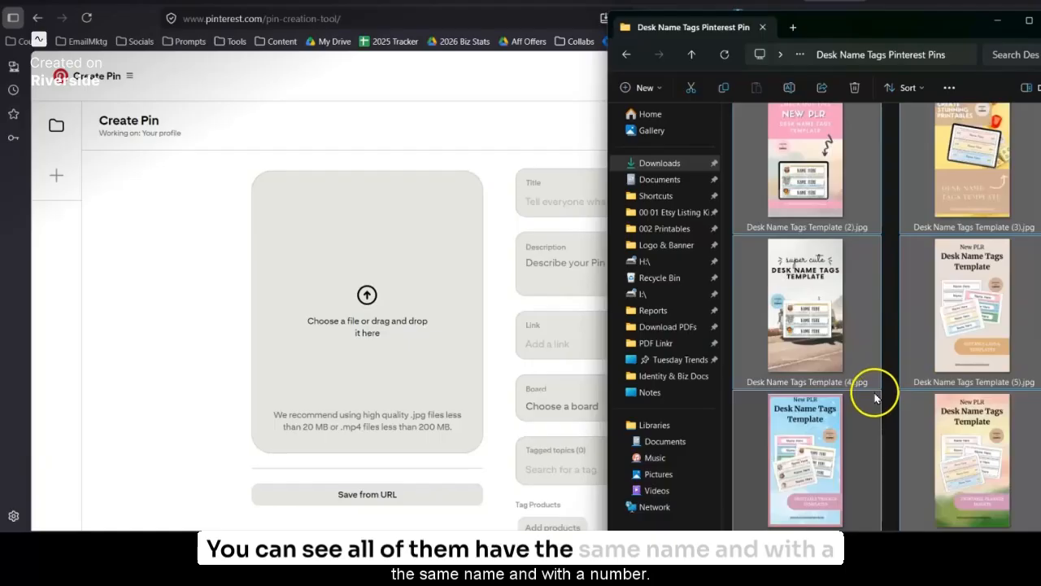
pyautogui.scroll(-4, 875, 397)
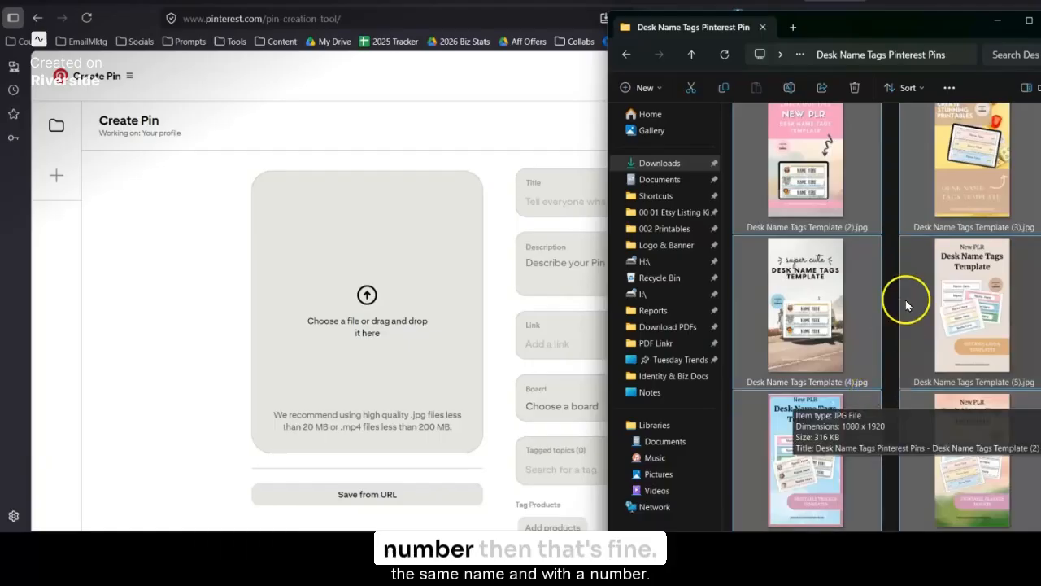
pyautogui.moveTo(786, 332); pyautogui.dragTo(380, 313)
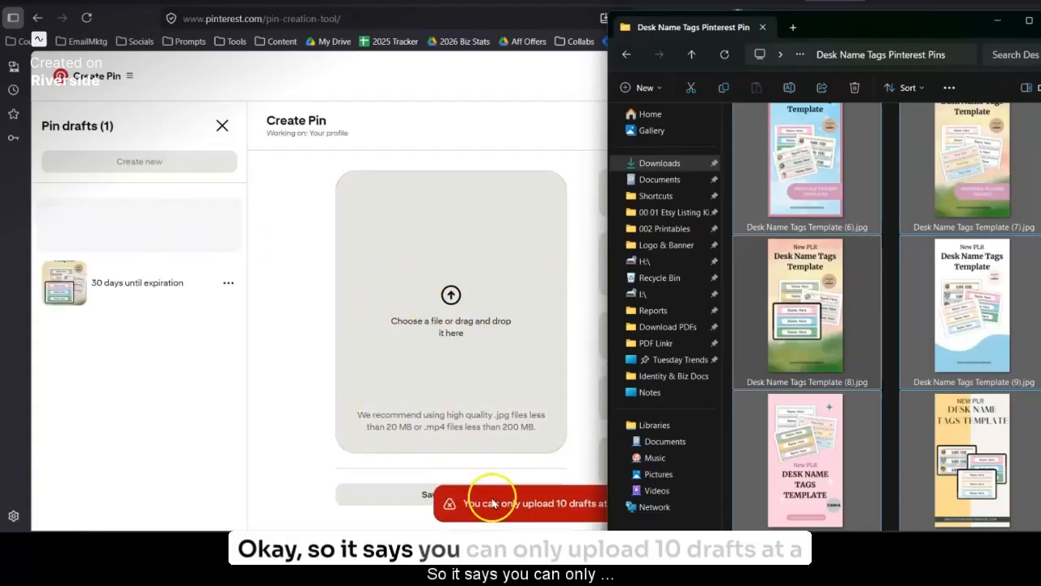
# Step: Return to the Pinterest window, review the uploaded Pin drafts, and start a new blank Pin
pyautogui.click(277, 433)
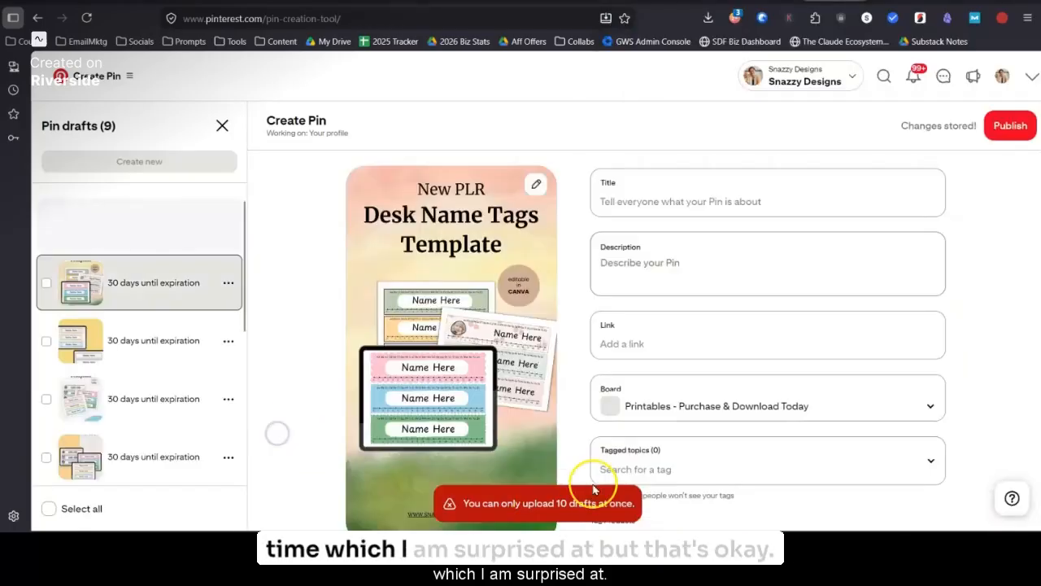
pyautogui.scroll(-3, 94, 398)
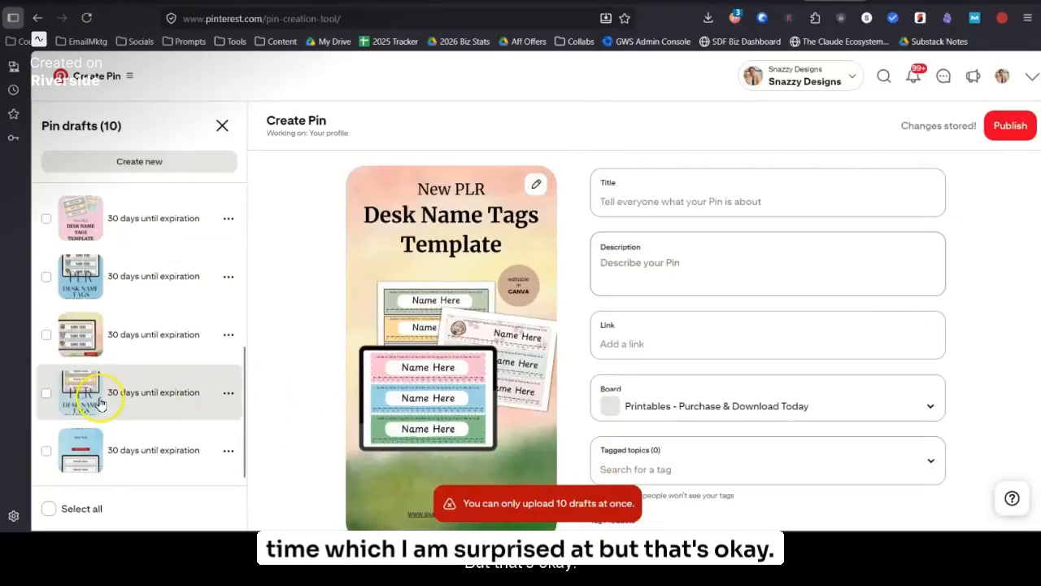
pyautogui.click(159, 169)
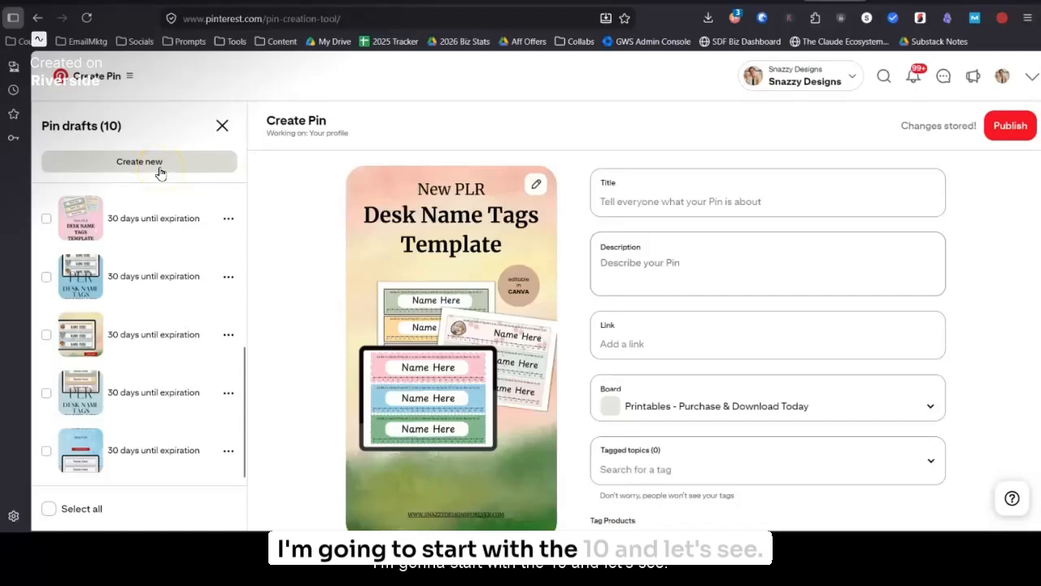
pyautogui.click(159, 172)
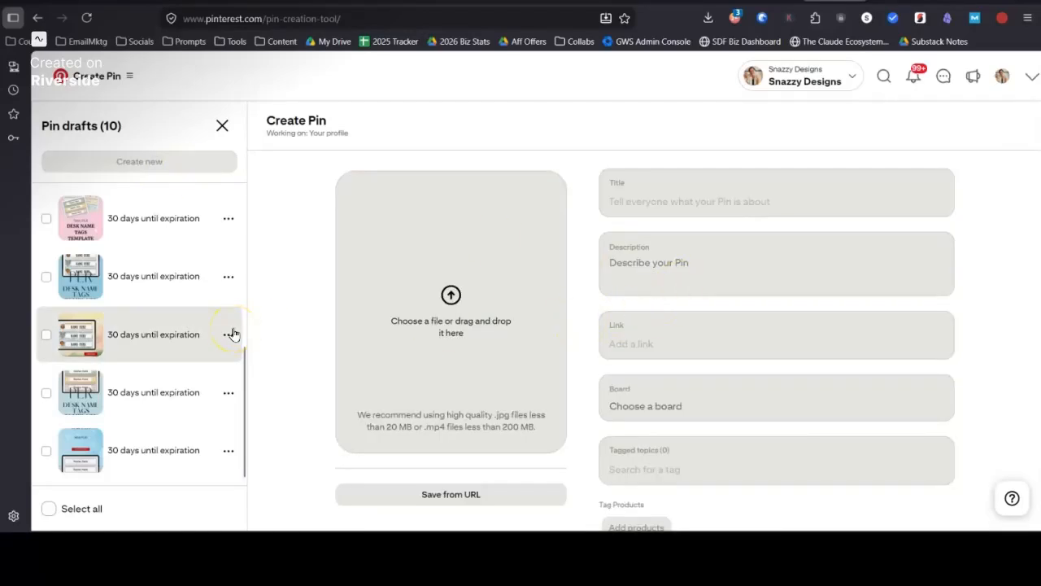
# Step: Compare the uploaded Pin drafts with the images in the Desk Name Tags Pinterest Pins folder to identify those still missing
pyautogui.scroll(5, 168, 326)
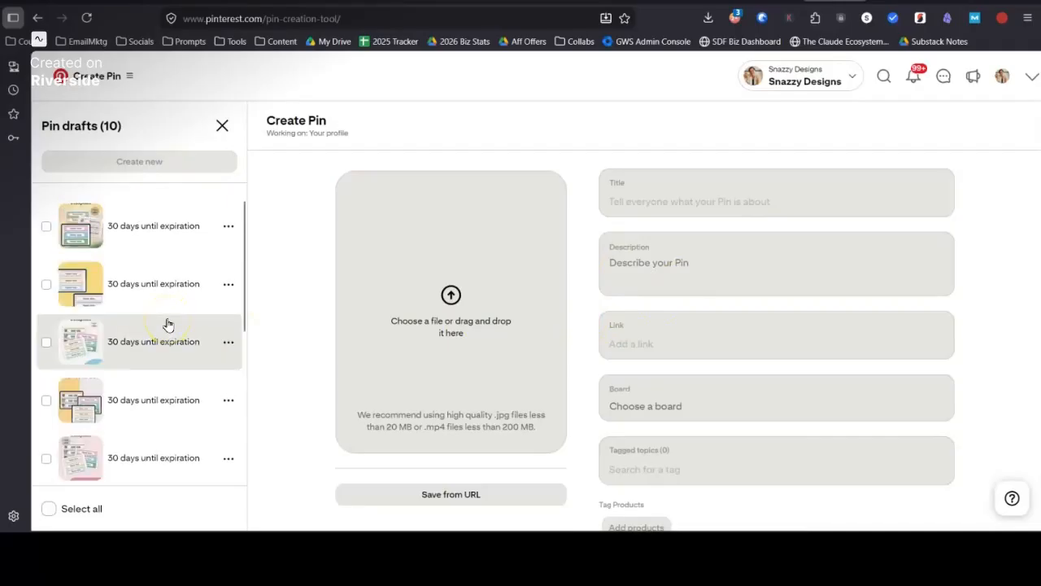
pyautogui.hotkey('alt', 'Tab')
pyautogui.scroll(4, 808, 327)
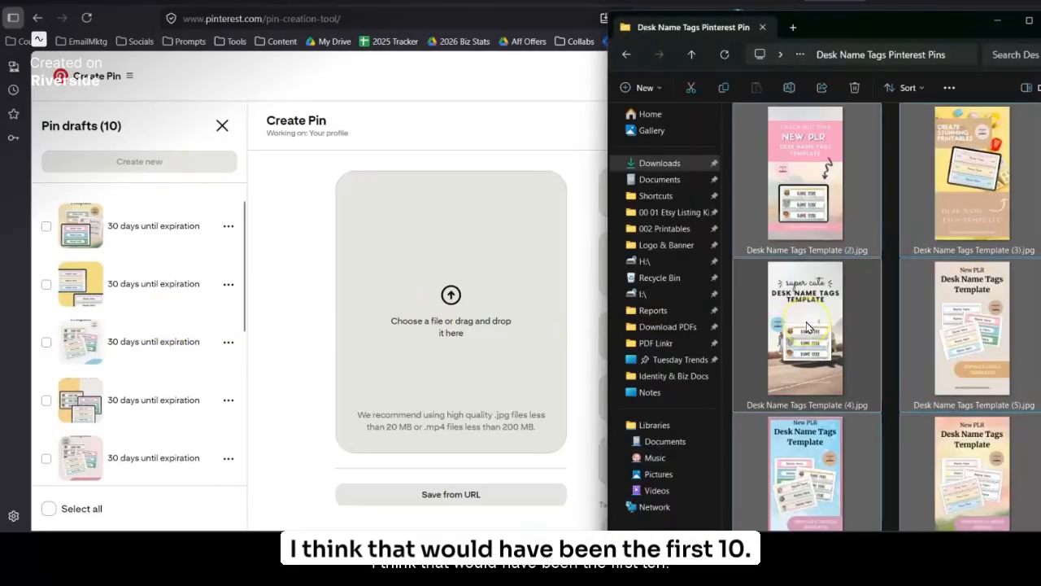
pyautogui.scroll(5, 807, 327)
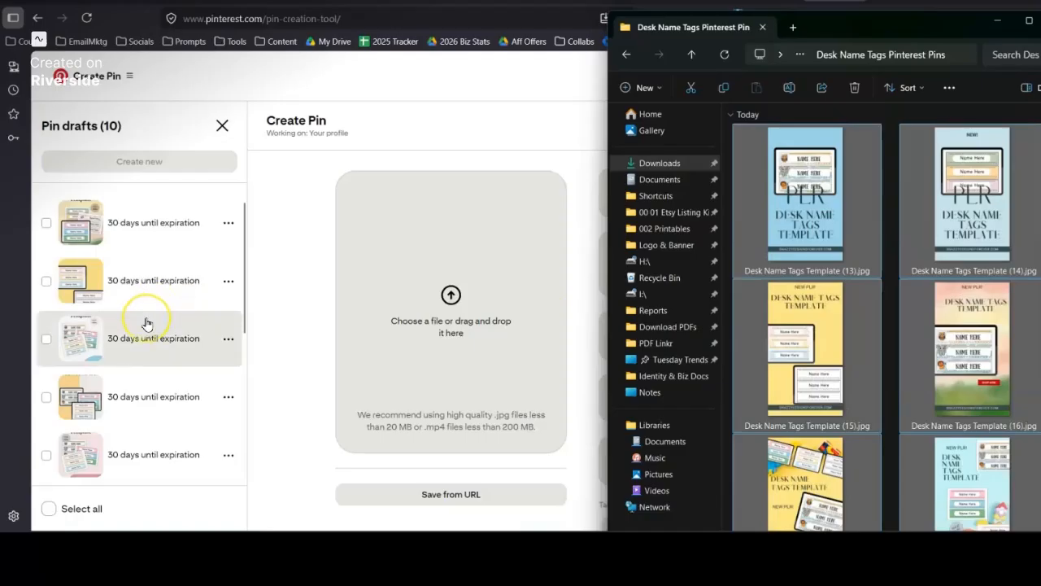
pyautogui.scroll(-5, 146, 323)
pyautogui.scroll(5, 146, 323)
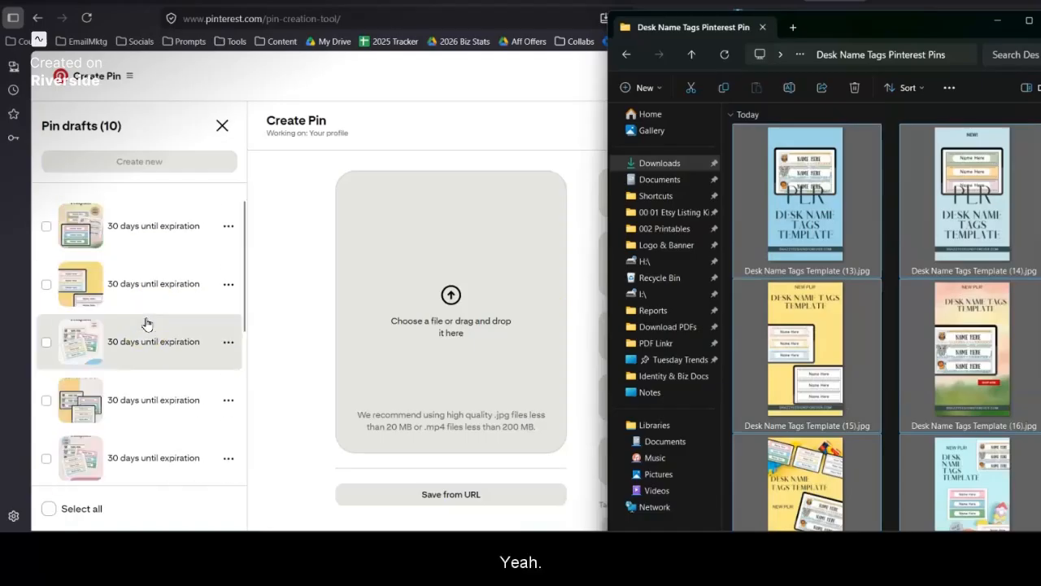
pyautogui.scroll(-5, 147, 323)
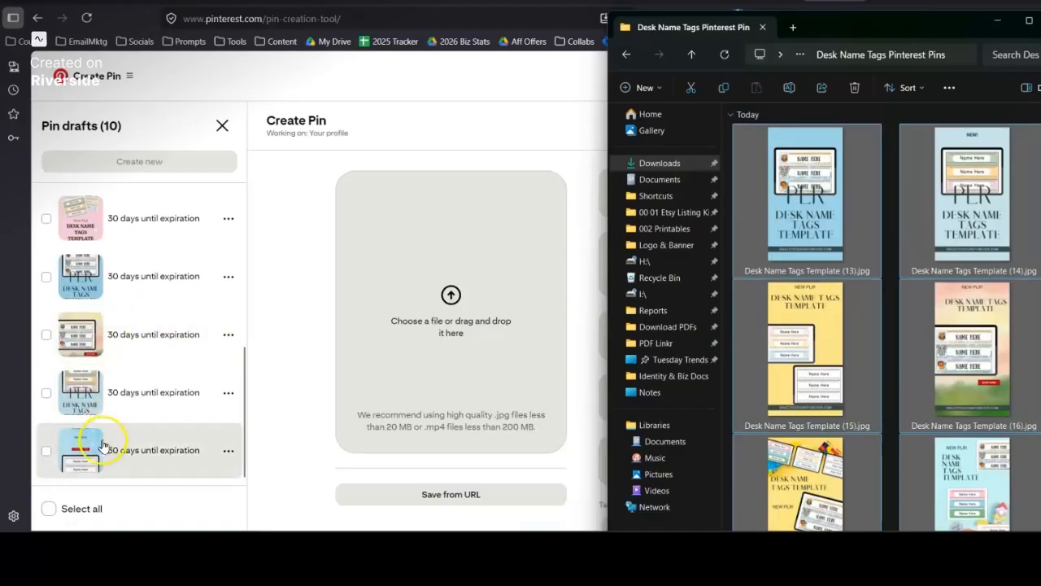
pyautogui.scroll(-4, 918, 435)
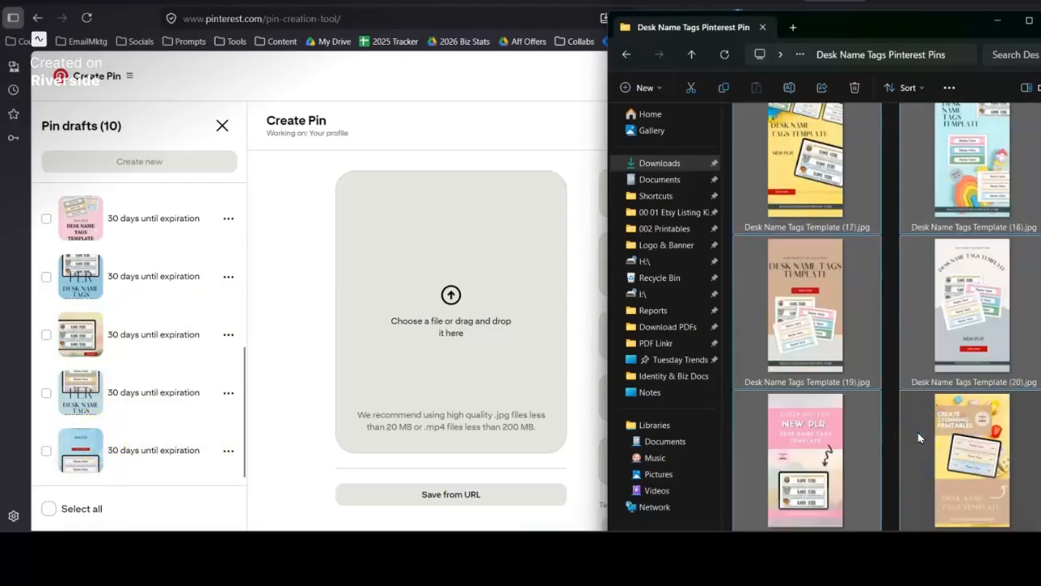
# Step: Select the ten images not yet uploaded, from Desk Name Tags Template (4).jpg through the two following (10) and (11)
pyautogui.scroll(5, 969, 437)
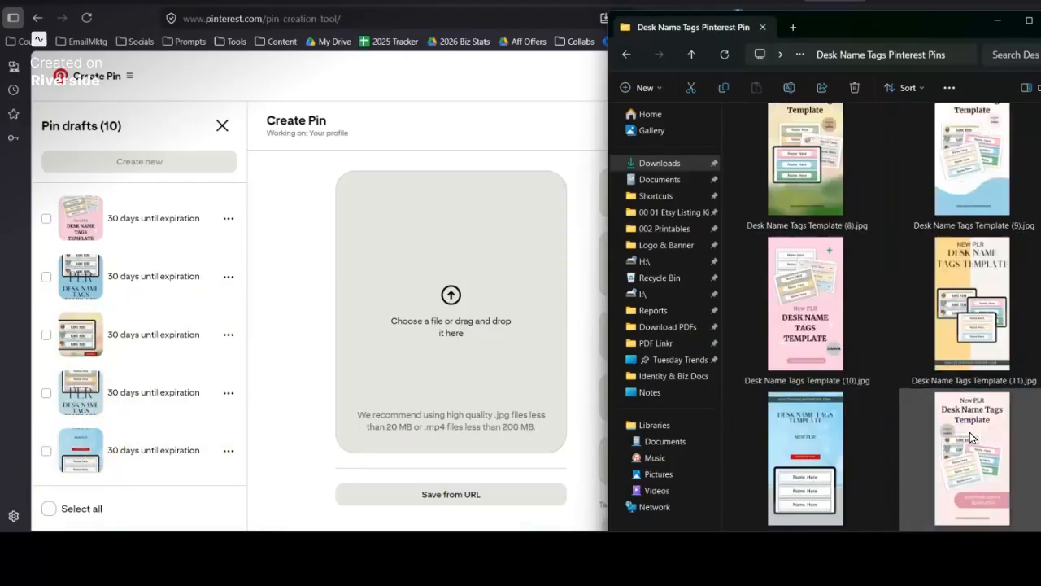
pyautogui.click(969, 433)
pyautogui.keyDown('ctrl'); pyautogui.click(828, 432); pyautogui.keyUp('ctrl')
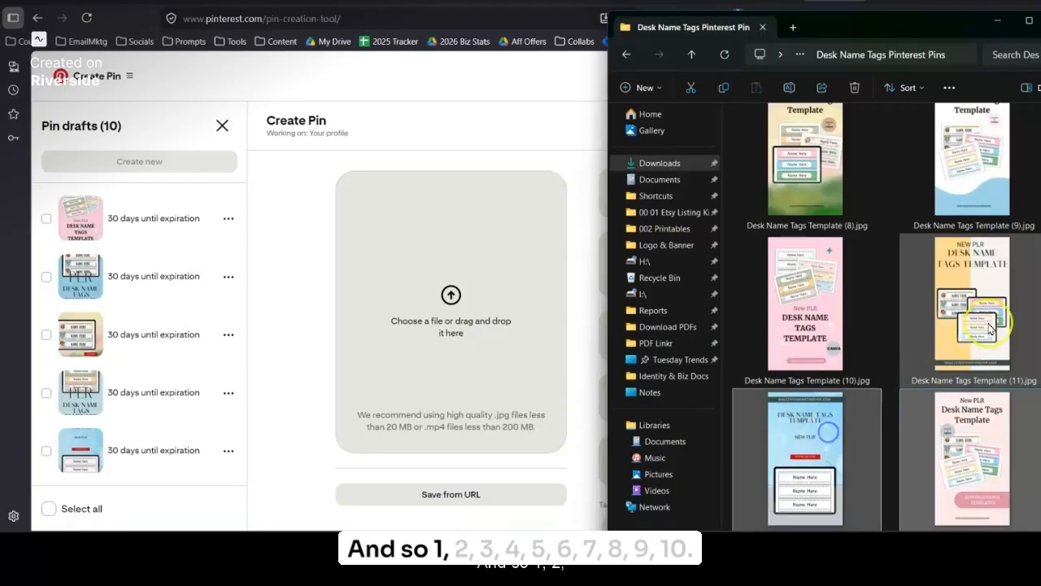
pyautogui.keyDown('ctrl'); pyautogui.click(989, 324); pyautogui.keyUp('ctrl')
pyautogui.keyDown('ctrl'); pyautogui.click(786, 314); pyautogui.keyUp('ctrl')
pyautogui.keyDown('ctrl'); pyautogui.click(963, 195); pyautogui.keyUp('ctrl')
pyautogui.keyDown('ctrl'); pyautogui.click(796, 180); pyautogui.keyUp('ctrl')
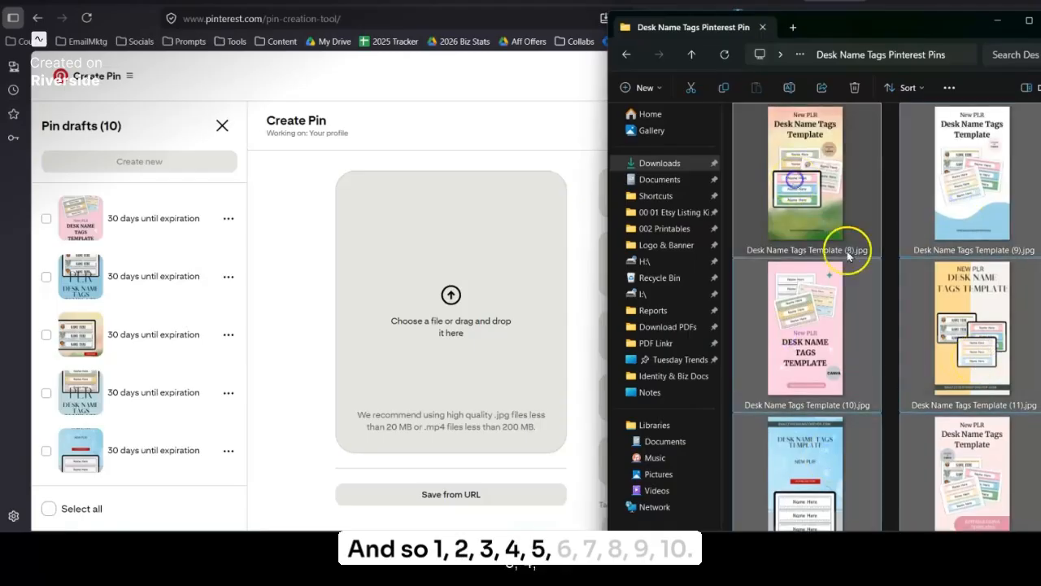
pyautogui.scroll(1, 890, 273)
pyautogui.keyDown('ctrl'); pyautogui.click(978, 230); pyautogui.keyUp('ctrl')
pyautogui.keyDown('ctrl'); pyautogui.click(797, 209); pyautogui.keyUp('ctrl')
pyautogui.scroll(2, 883, 320)
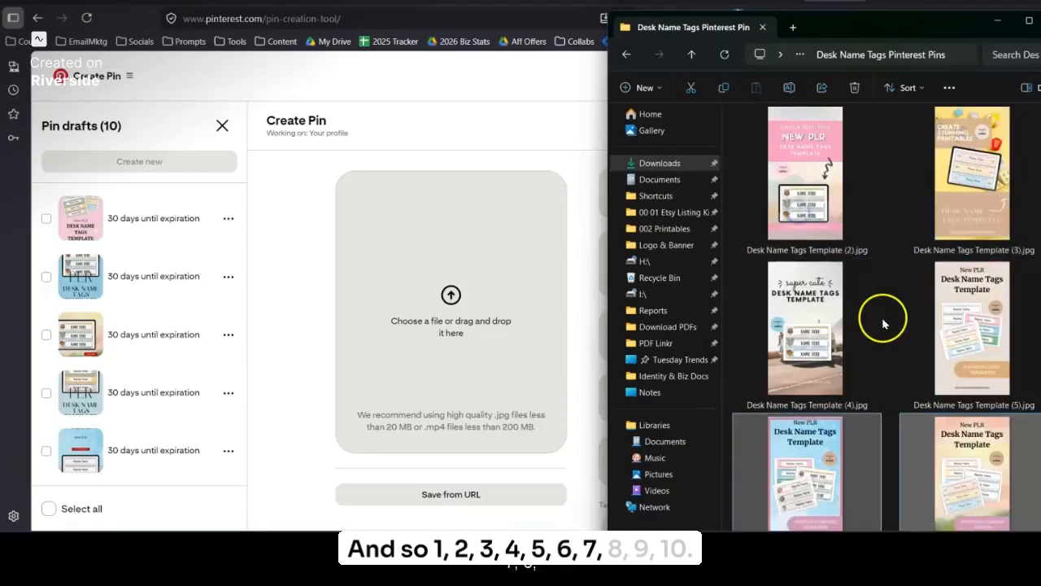
pyautogui.keyDown('ctrl'); pyautogui.click(973, 319); pyautogui.keyUp('ctrl')
pyautogui.keyDown('ctrl'); pyautogui.click(811, 324); pyautogui.keyUp('ctrl')
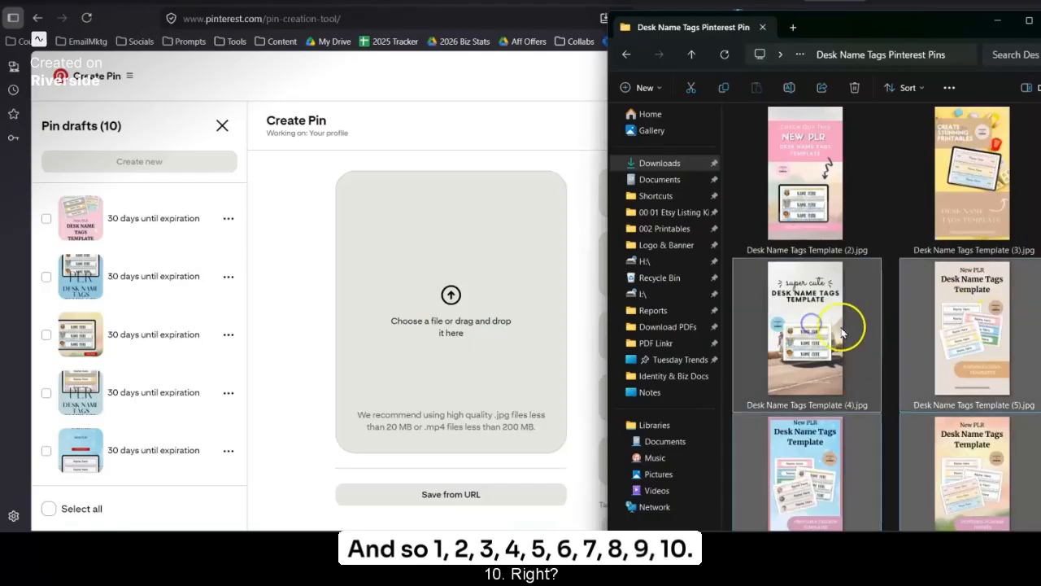
# Step: Check the existing drafts once more and drop the ten selected images onto the Create Pin upload area
pyautogui.scroll(-3, 186, 332)
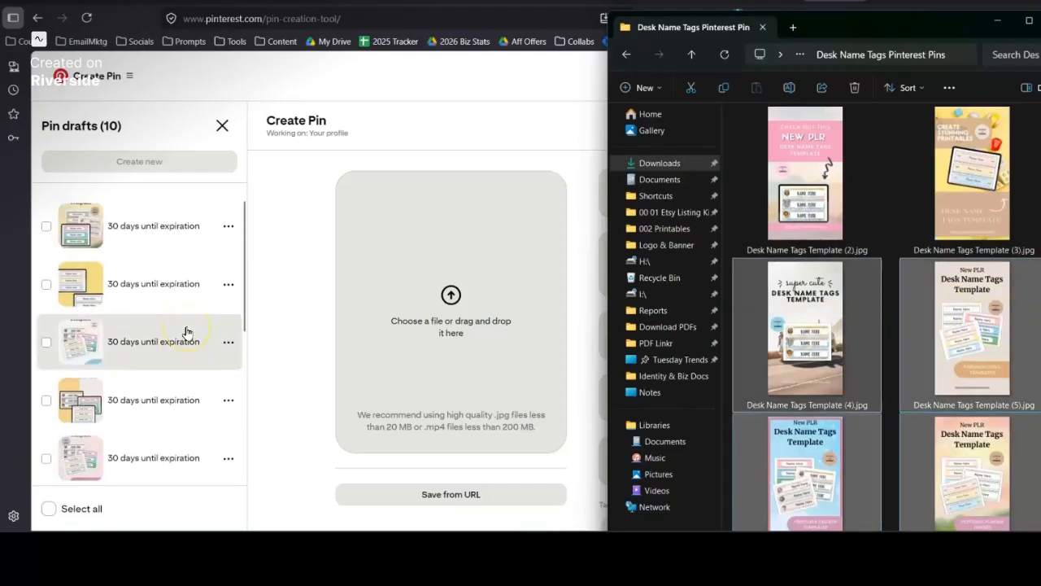
pyautogui.scroll(-3, 186, 332)
pyautogui.scroll(6, 186, 331)
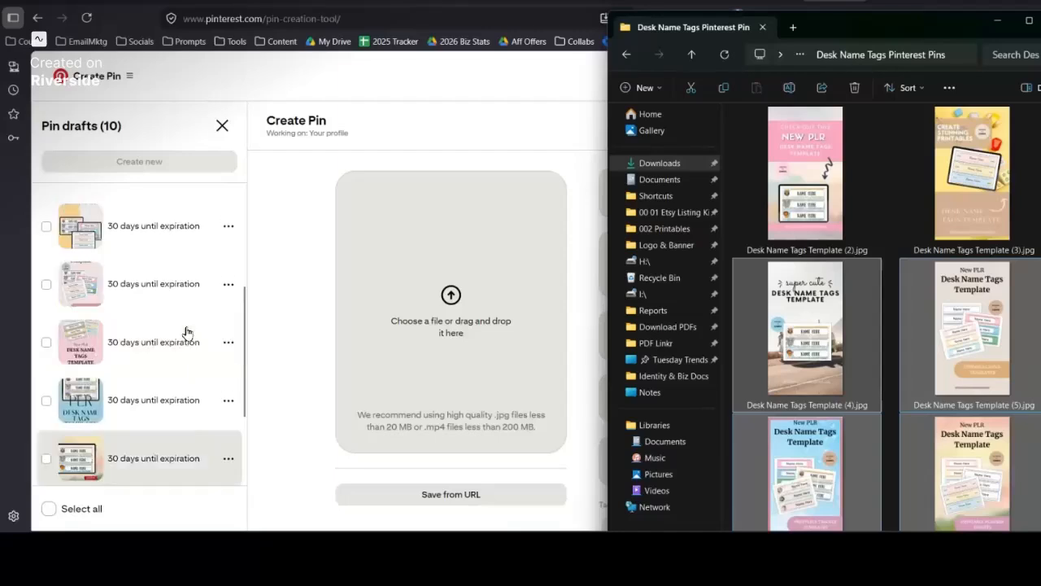
pyautogui.moveTo(817, 334); pyautogui.dragTo(432, 304)
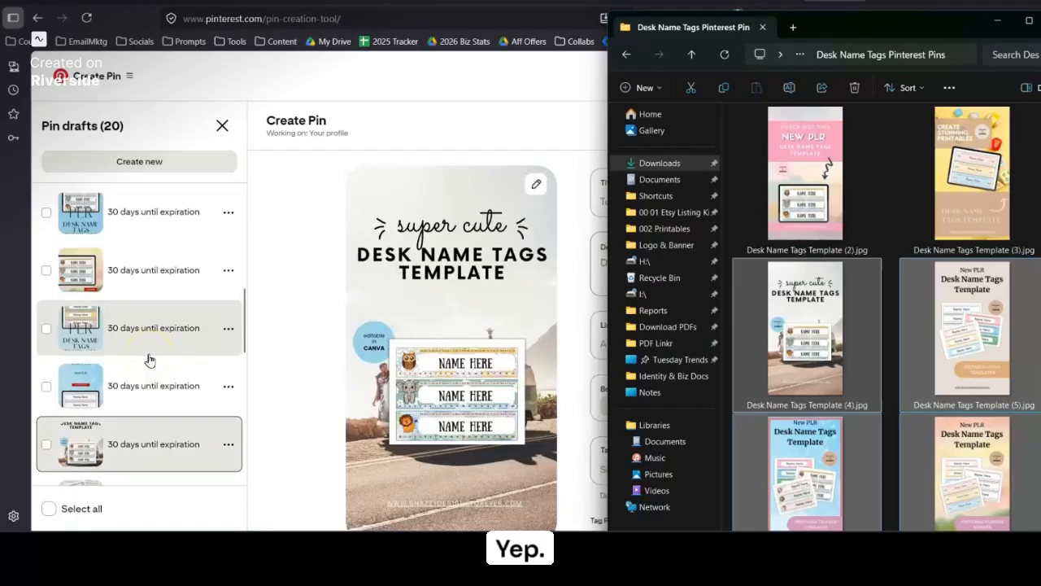
# Step: Return to the Pinterest window, review the Pin drafts list, and examine the open draft's link, additional options and alt text fields
pyautogui.click(296, 260)
pyautogui.scroll(5, 155, 367)
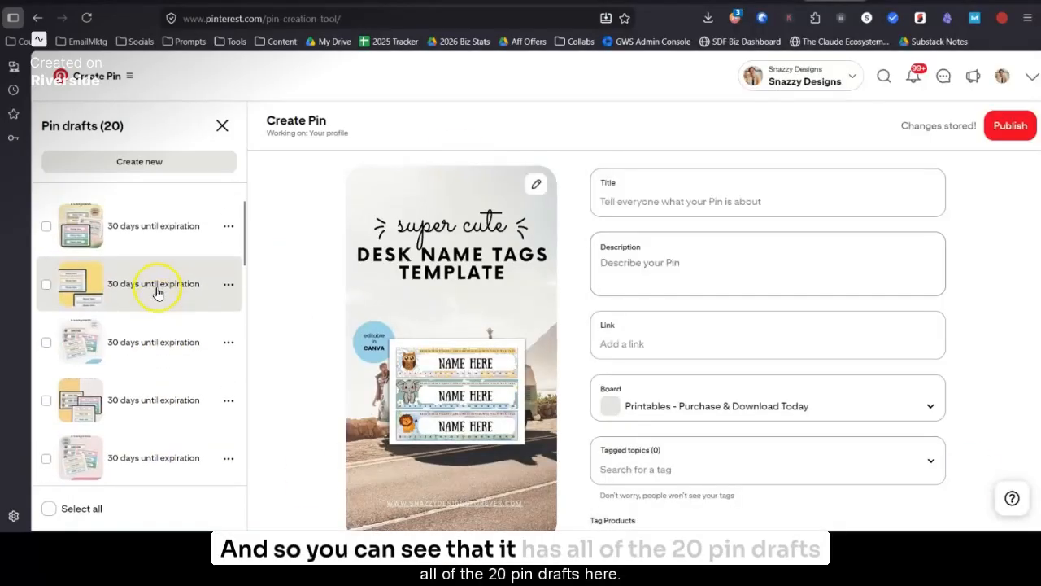
pyautogui.scroll(-1, 103, 438)
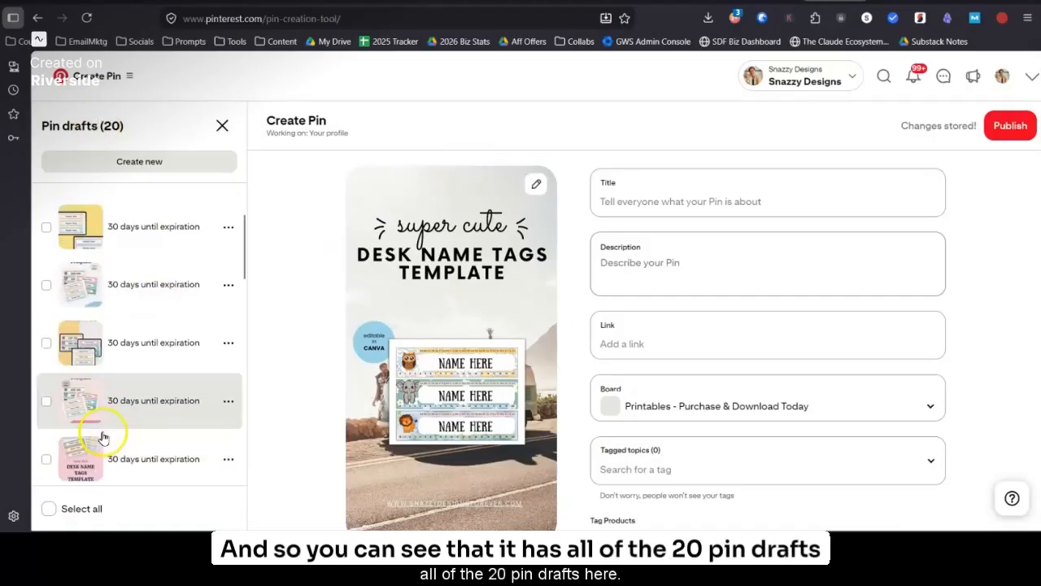
pyautogui.scroll(1, 88, 411)
pyautogui.scroll(-2, 685, 459)
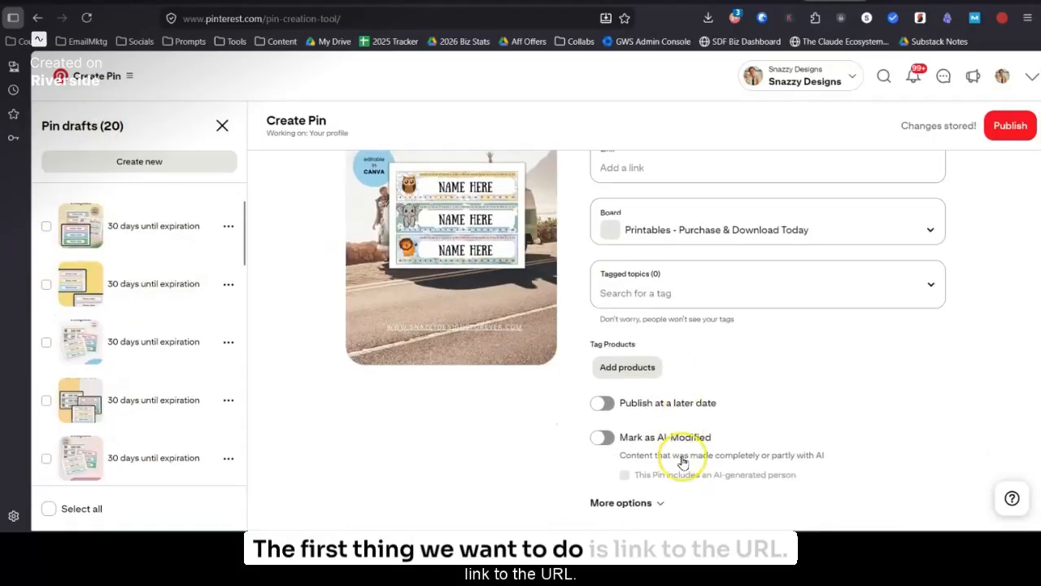
pyautogui.click(638, 500)
pyautogui.scroll(-2, 685, 488)
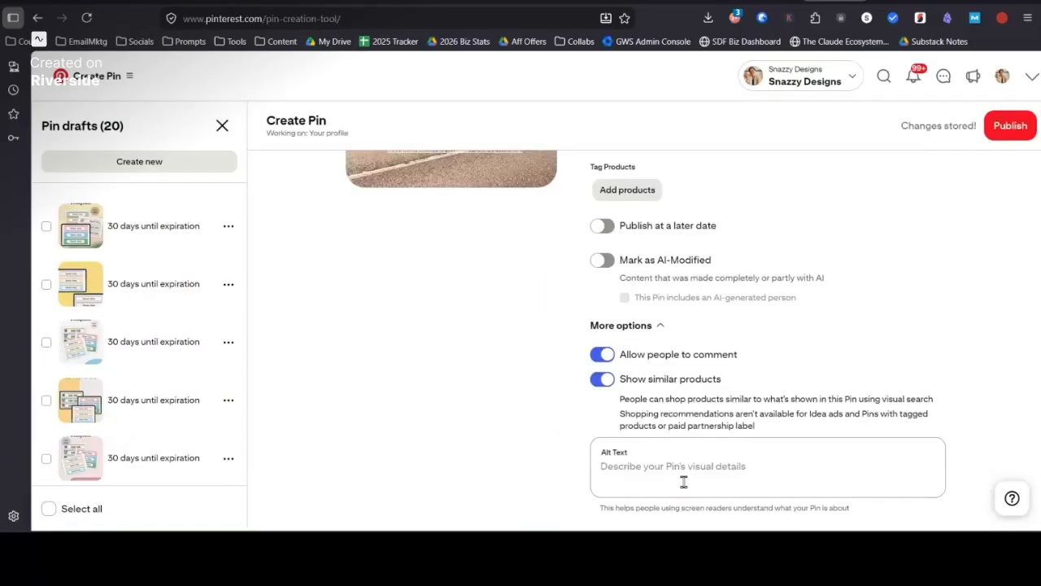
pyautogui.scroll(3, 684, 488)
pyautogui.scroll(-1, 684, 489)
pyautogui.scroll(3, 684, 485)
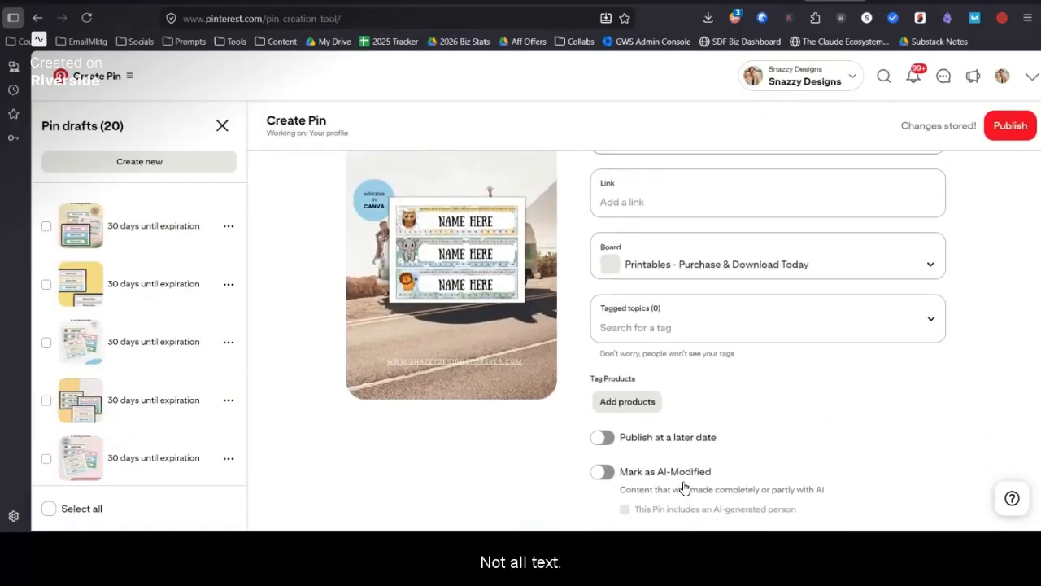
pyautogui.click(644, 332)
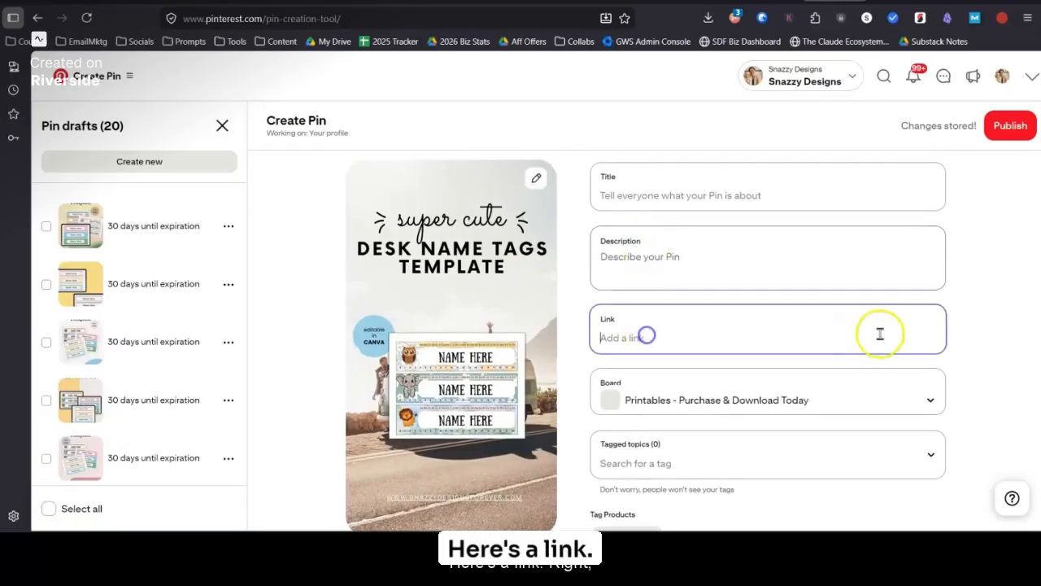
# Step: Select all Pin drafts, open them for bulk editing, and look over the shared fields
pyautogui.click(44, 224)
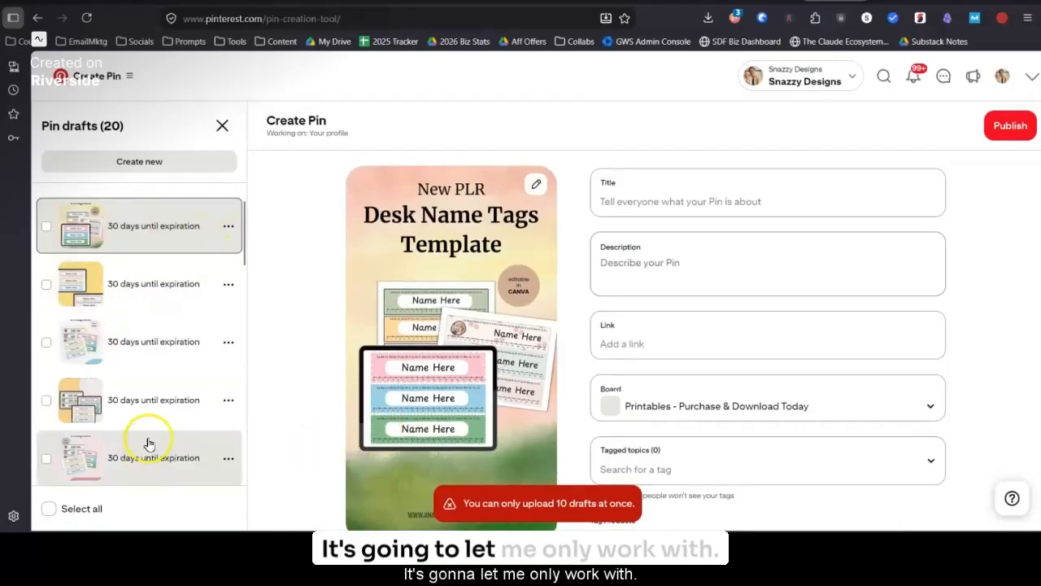
pyautogui.click(94, 510)
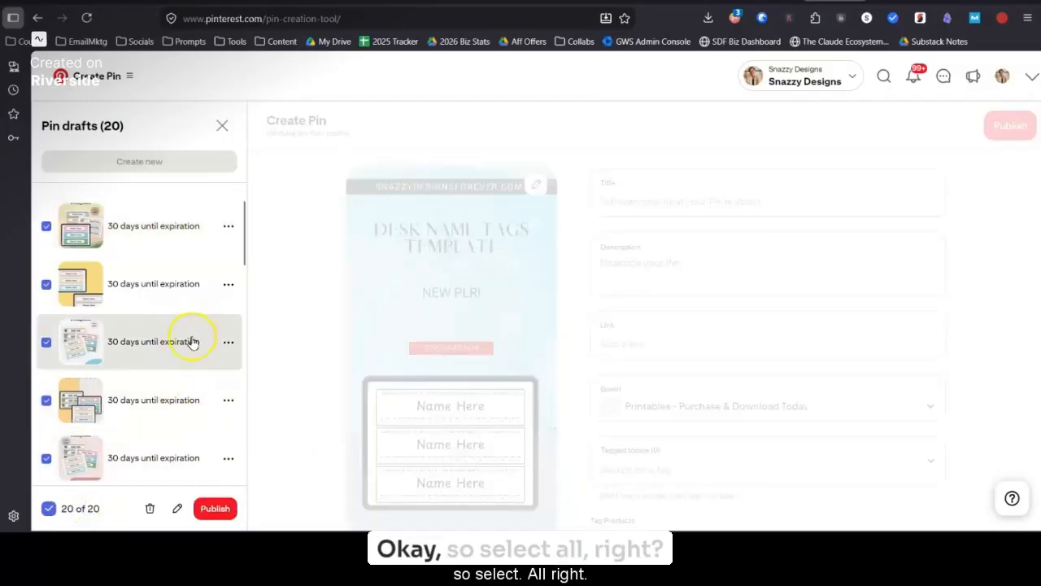
pyautogui.click(175, 510)
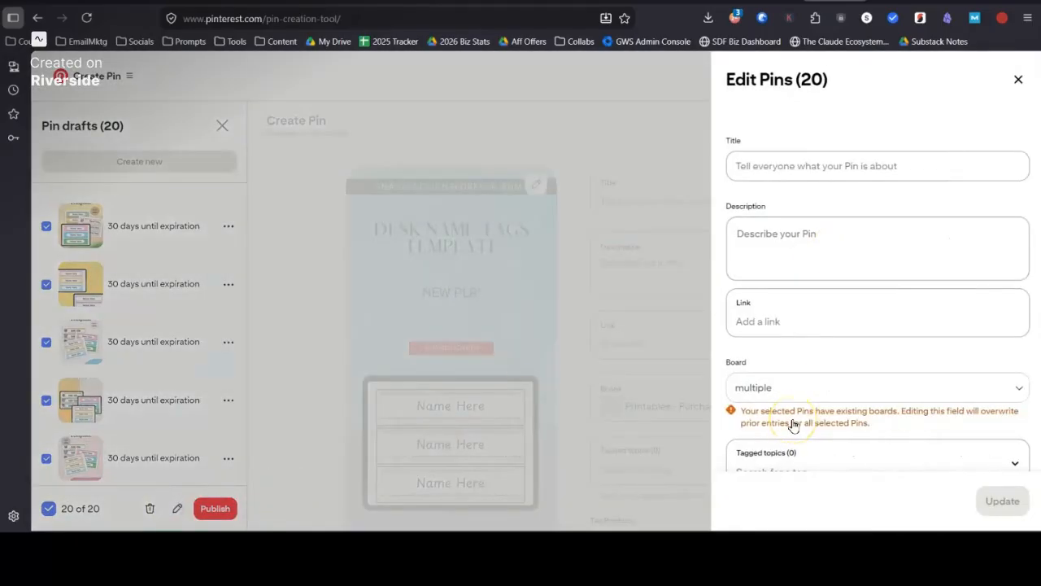
pyautogui.scroll(-1, 793, 425)
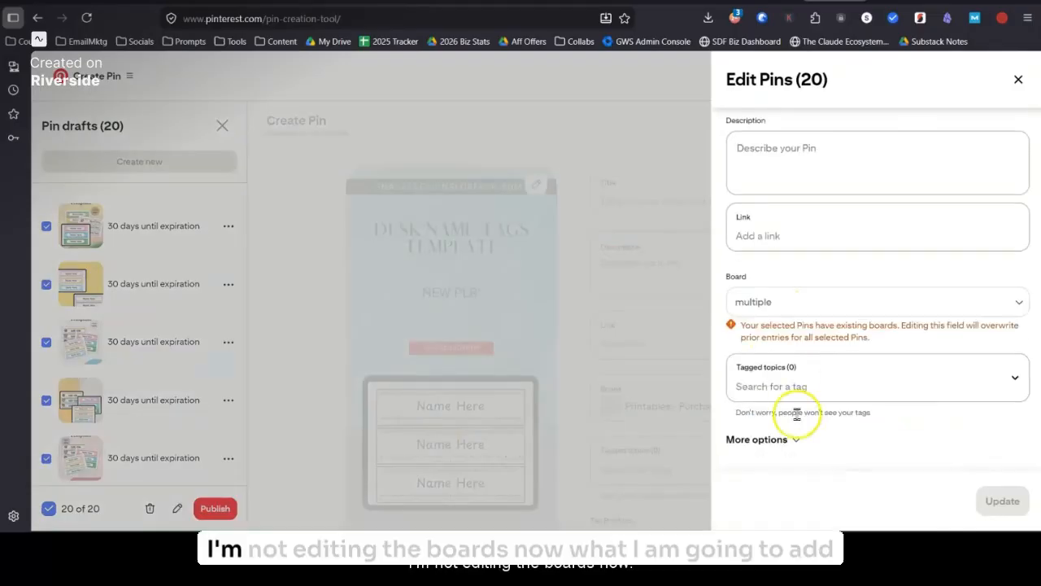
pyautogui.scroll(1, 783, 337)
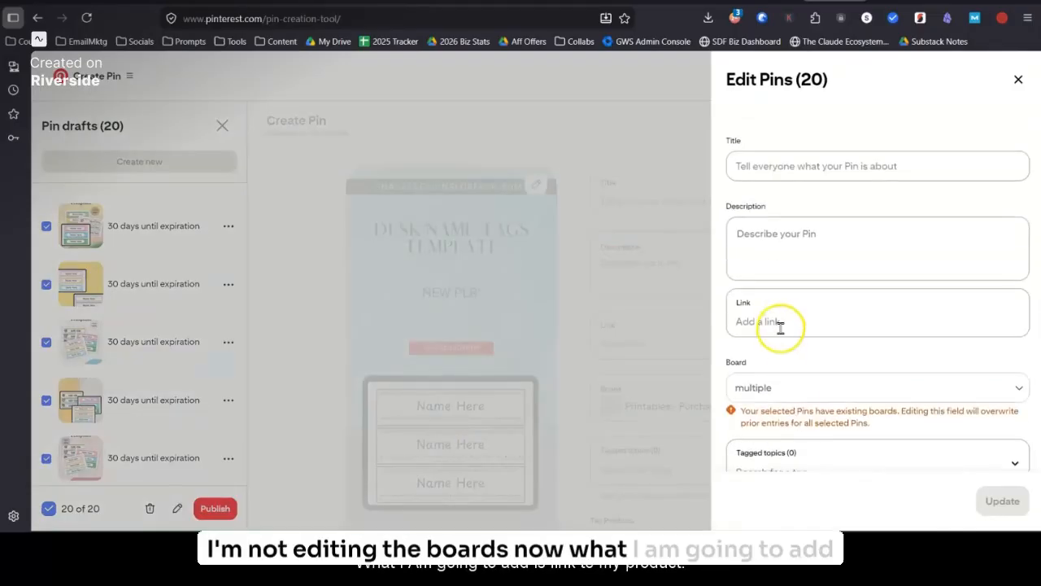
# Step: Get the desk name tags PLR templates link from the shop and paste it as the link for all selected Pins
pyautogui.click(780, 324)
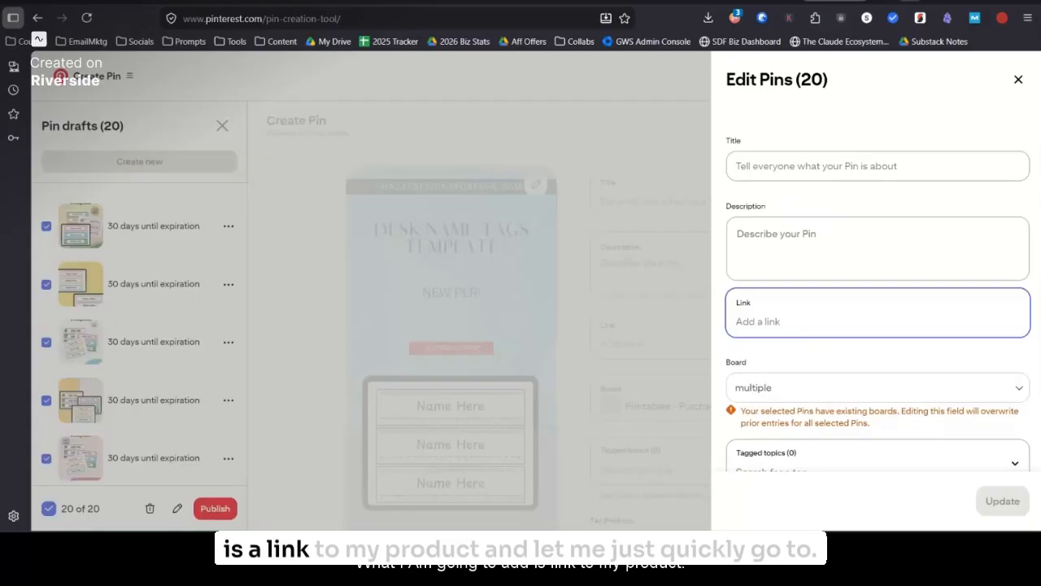
pyautogui.hotkey('ctrl', 't')
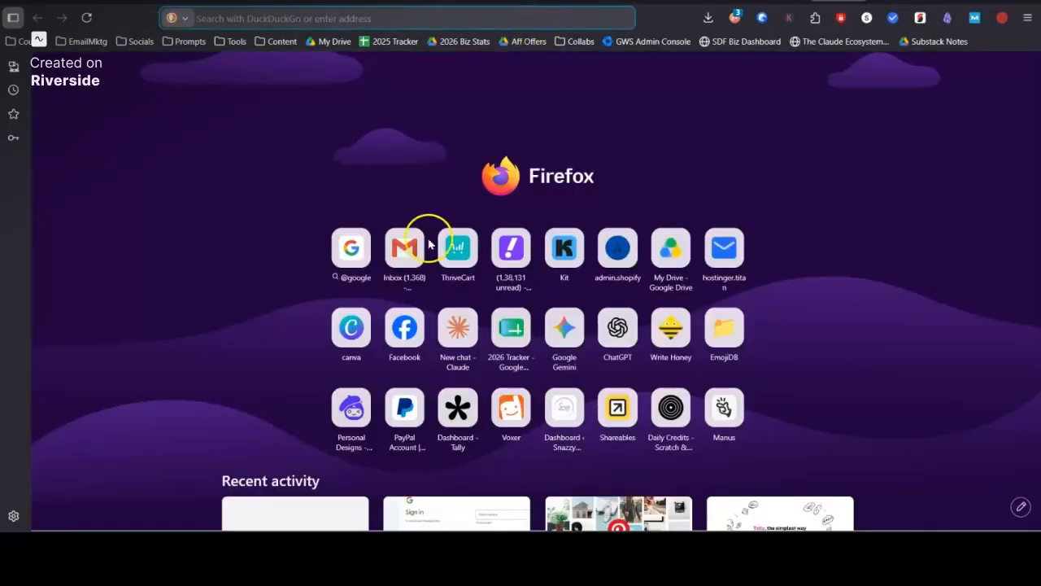
pyautogui.click(516, 45)
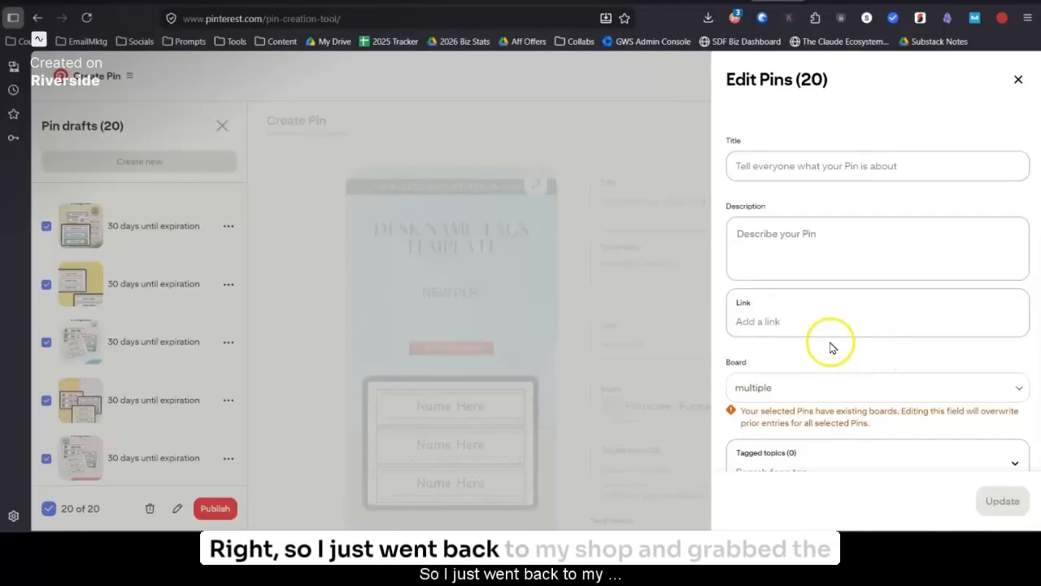
pyautogui.click(758, 321)
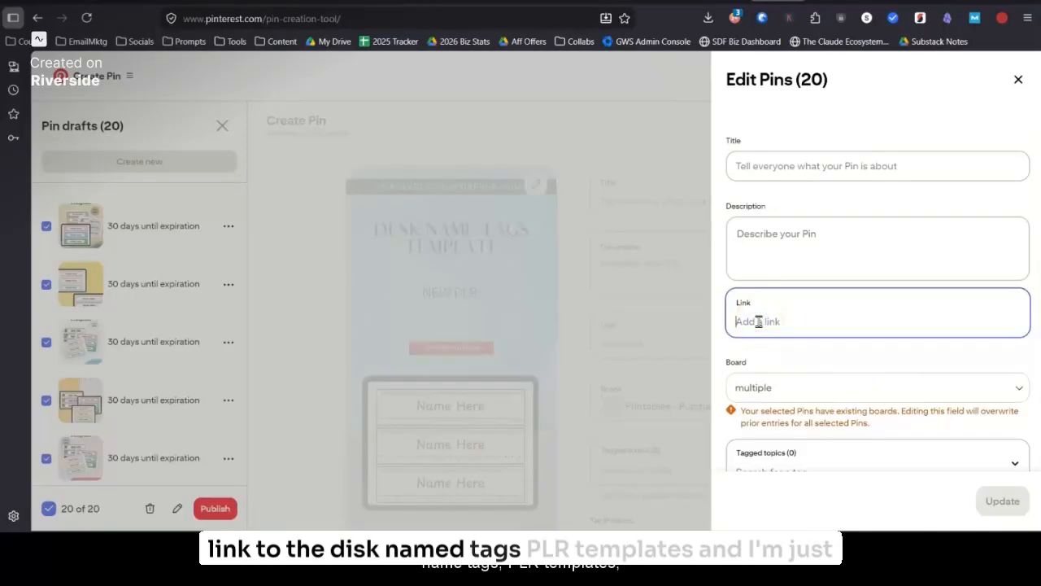
pyautogui.hotkey('ctrl', 'v')
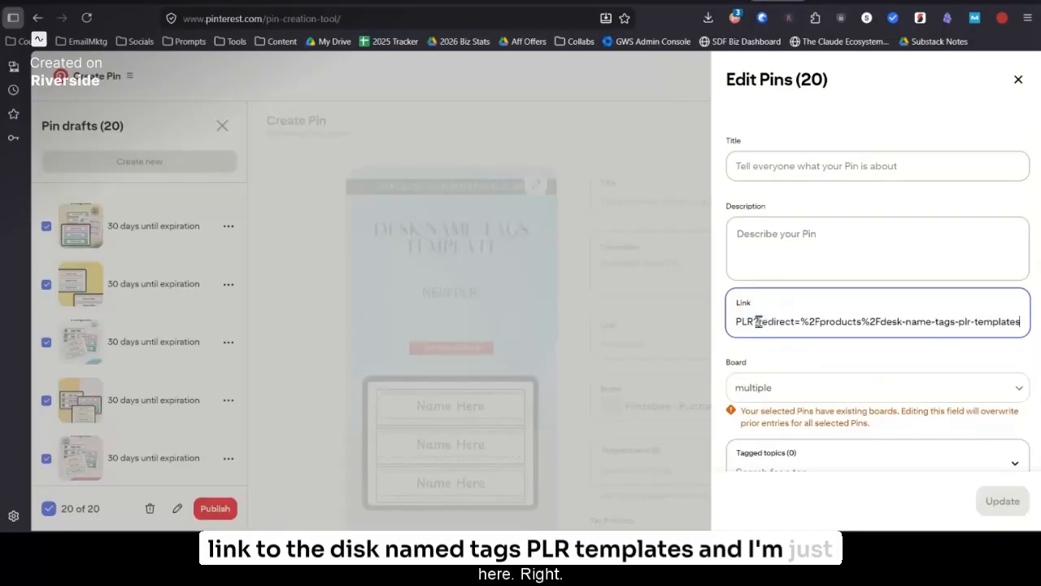
# Step: Remove the pasted discount link so the bulk edit's Link field is empty
pyautogui.press('BackSpace')
pyautogui.press('BackSpace')
pyautogui.press('BackSpace')
pyautogui.press('BackSpace')
pyautogui.press('BackSpace')
pyautogui.press('BackSpace')
pyautogui.press('BackSpace')
pyautogui.press('BackSpace')
pyautogui.press('BackSpace')
pyautogui.press('BackSpace')
pyautogui.press('BackSpace')
pyautogui.press('BackSpace')
pyautogui.press('BackSpace')
pyautogui.press('BackSpace')
pyautogui.press('BackSpace')
pyautogui.press('BackSpace')
pyautogui.press('BackSpace')
pyautogui.press('BackSpace')
pyautogui.press('BackSpace')
pyautogui.press('BackSpace')
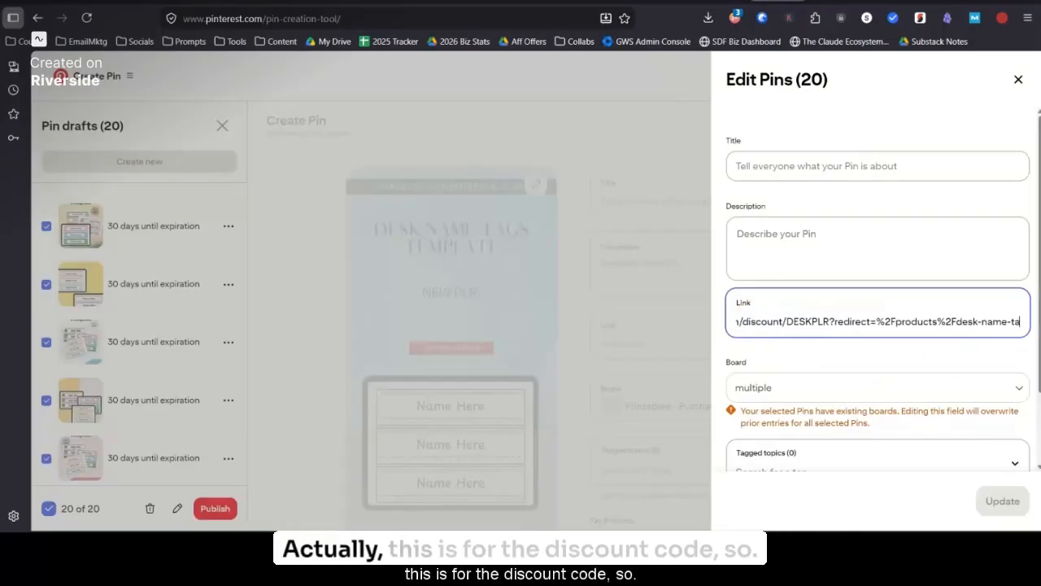
pyautogui.press('BackSpace')
pyautogui.press('BackSpace')
pyautogui.press('BackSpace')
pyautogui.press('BackSpace')
pyautogui.press('BackSpace')
pyautogui.press('BackSpace')
pyautogui.press('BackSpace')
pyautogui.press('BackSpace')
pyautogui.press('BackSpace')
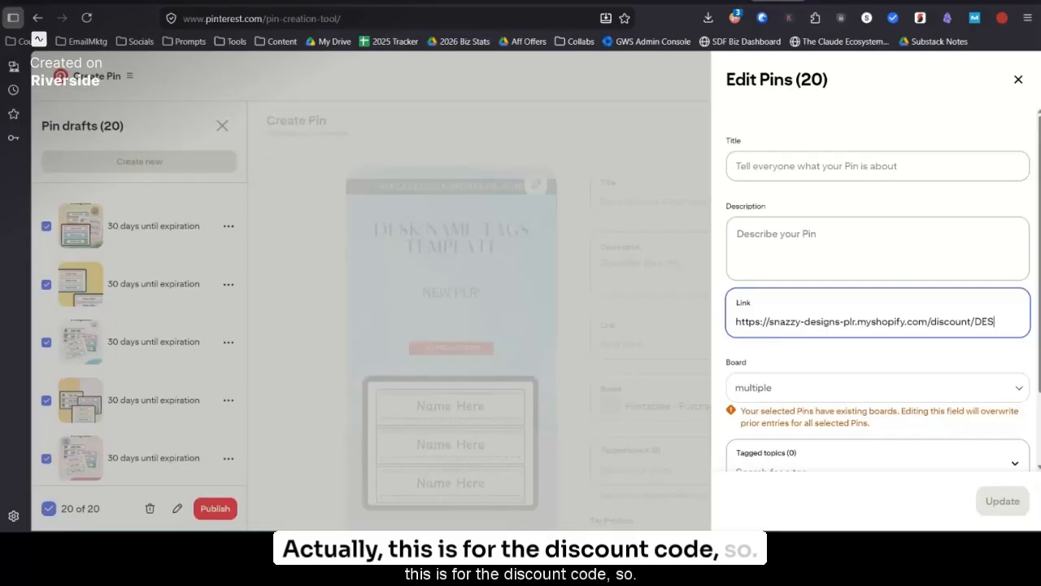
pyautogui.press('BackSpace')
pyautogui.press('BackSpace')
pyautogui.press('BackSpace')
pyautogui.press('BackSpace')
pyautogui.press('BackSpace')
pyautogui.press('BackSpace')
pyautogui.press('BackSpace')
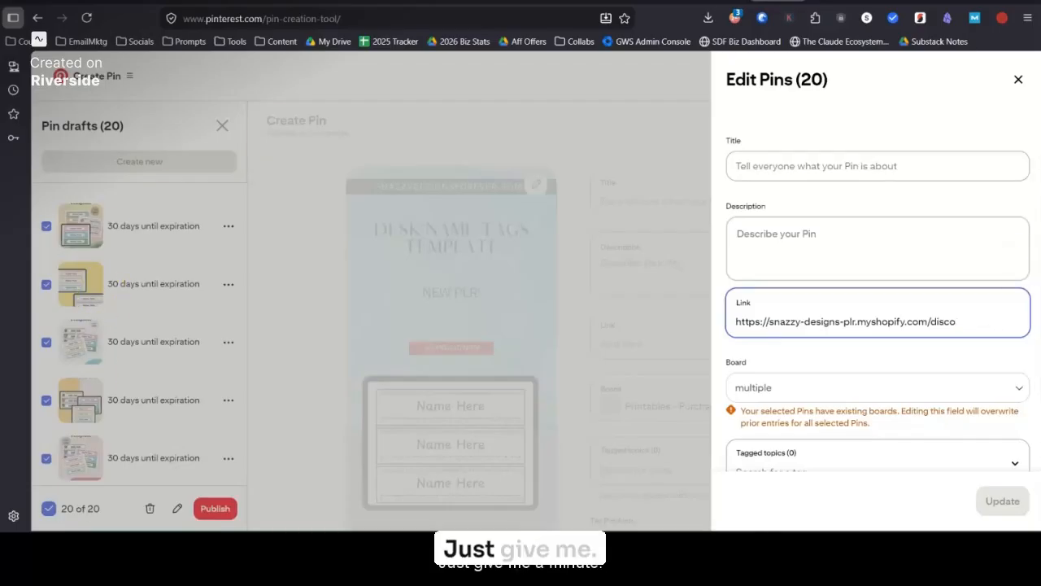
pyautogui.moveTo(963, 321); pyautogui.dragTo(691, 321)
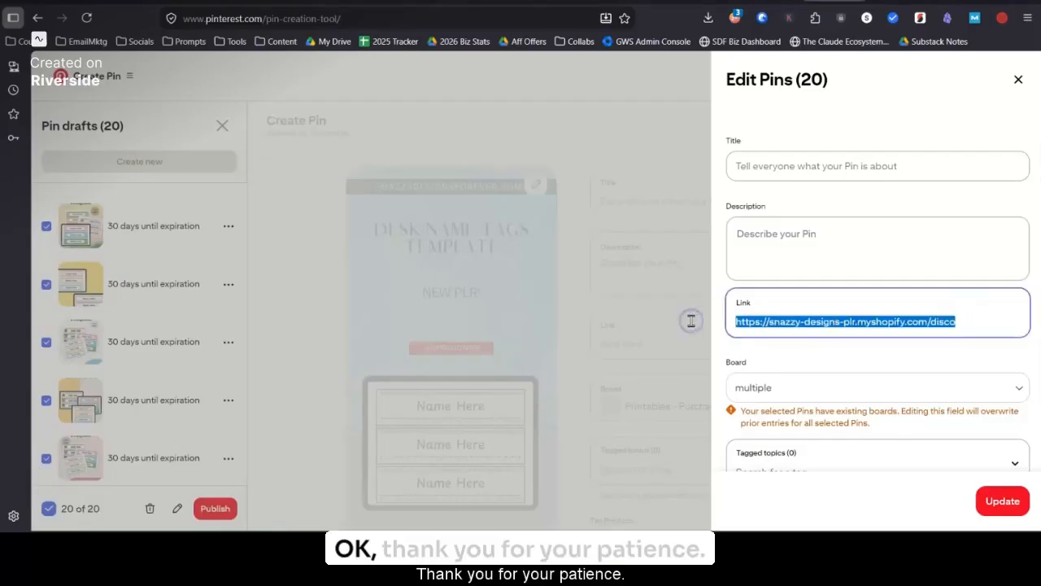
pyautogui.press('BackSpace')
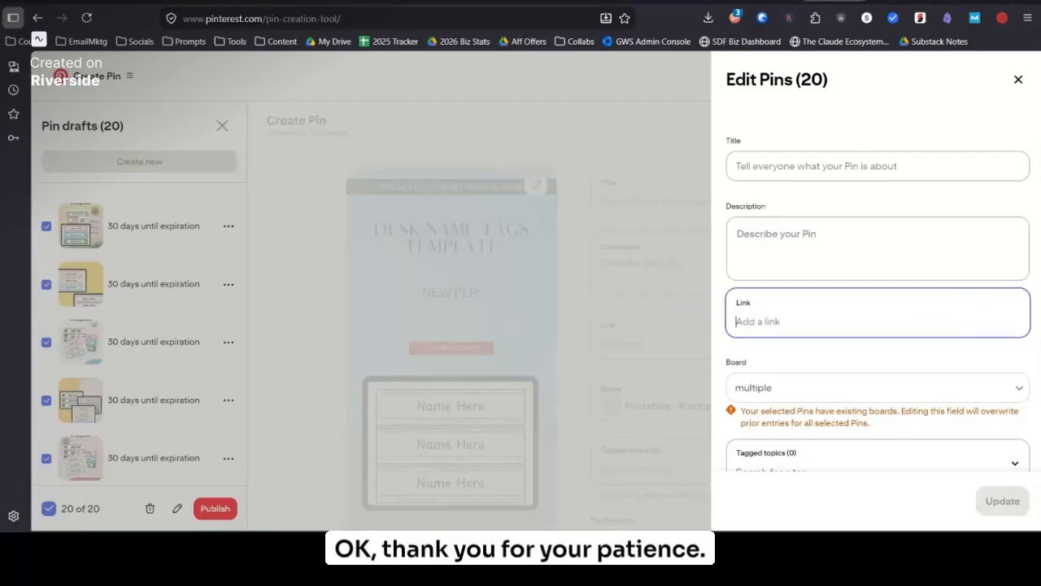
# Step: Paste the desk name tags PLR templates product link into all 20 selected Pins, apply the update, and clear the selection
pyautogui.write('https://snazzy-designs-plr.myshopify.com/products/desk-name-tags-plr-templates')
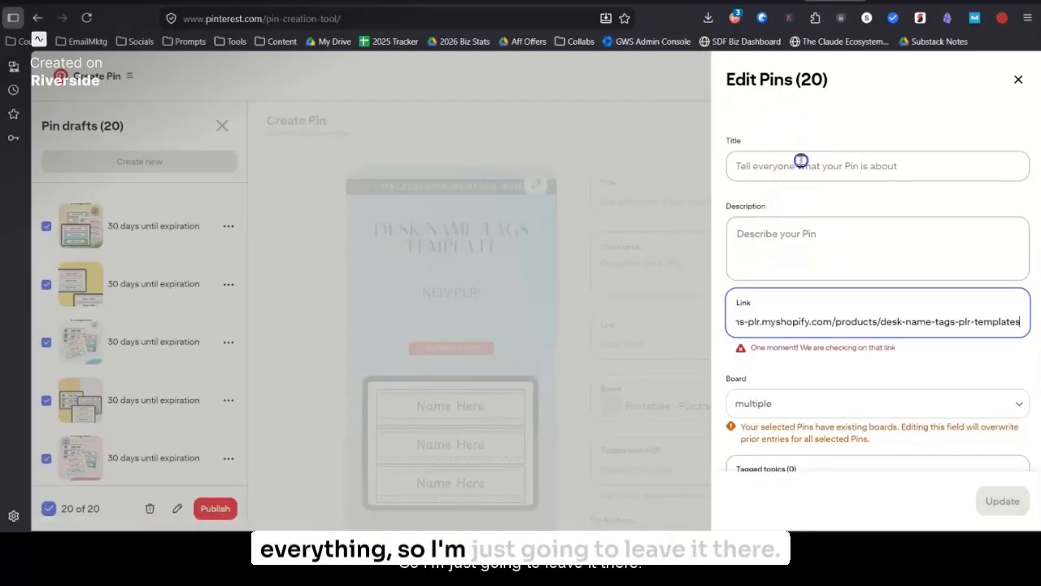
pyautogui.scroll(-1, 883, 443)
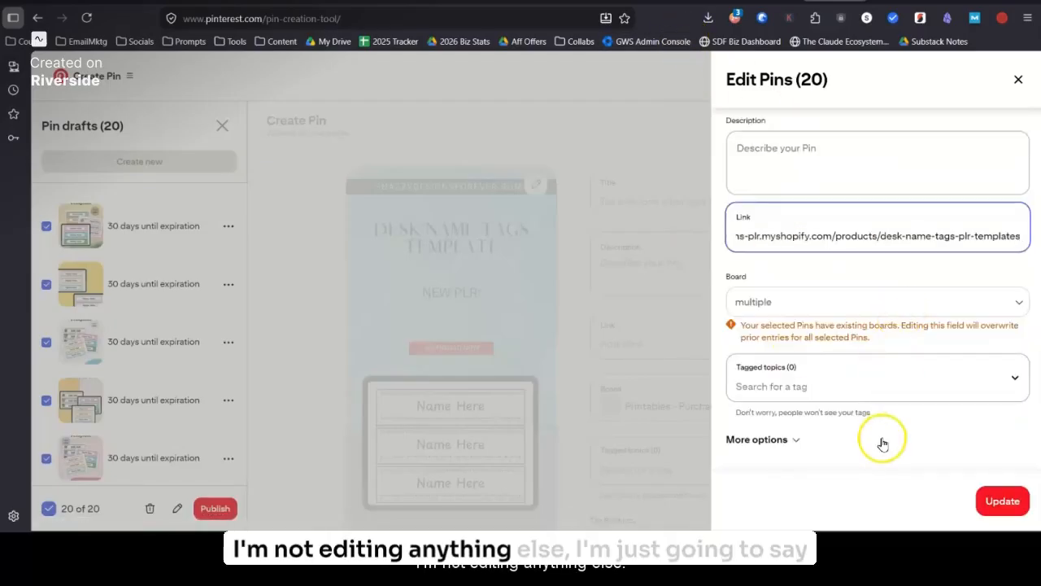
pyautogui.click(1003, 500)
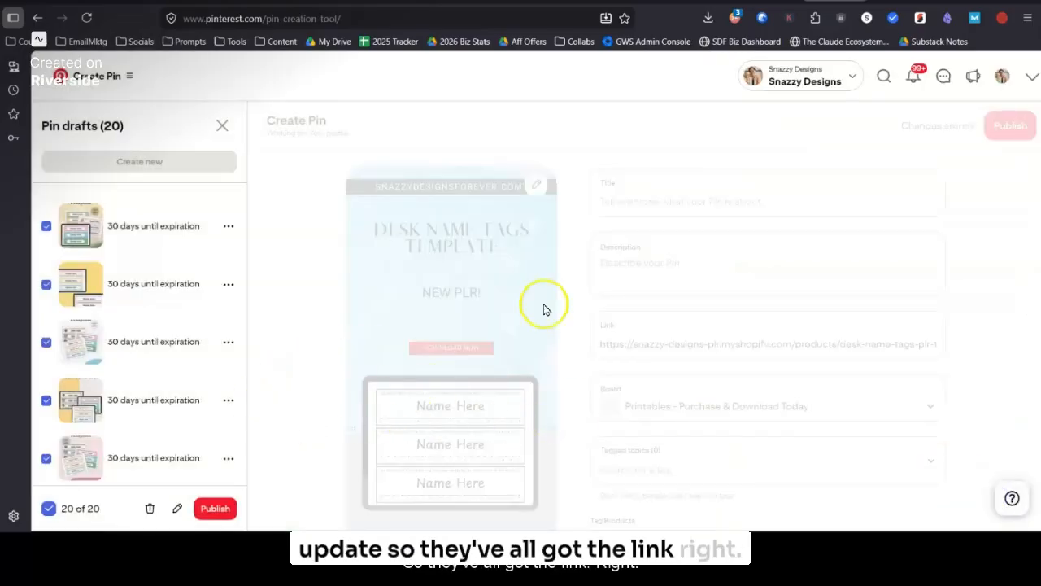
pyautogui.click(79, 508)
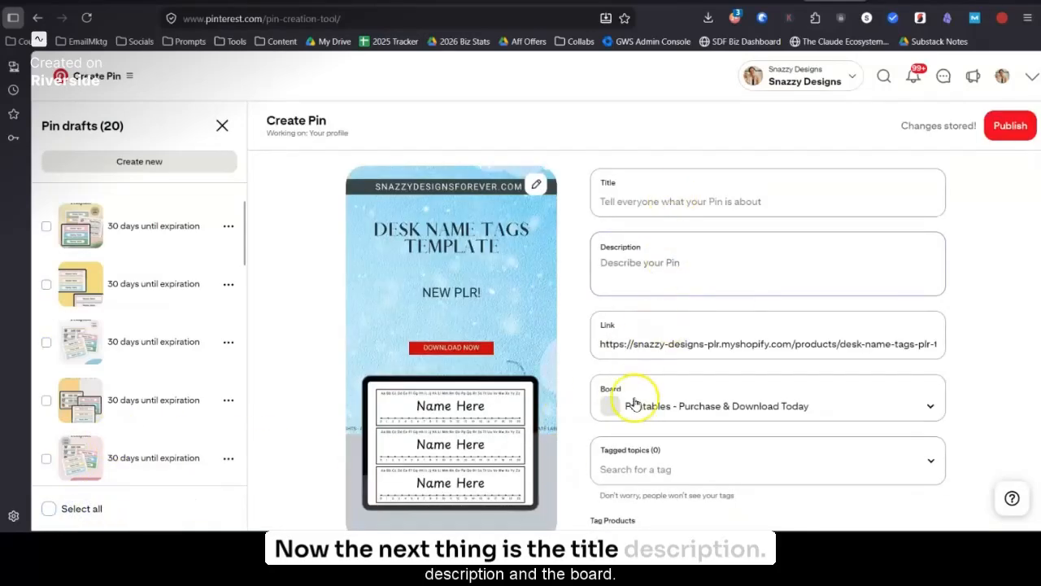
# Step: Look over the open draft's fields, then select the first draft and the pink Desk Name Tags Template draft and open both for bulk editing
pyautogui.scroll(-2, 635, 390)
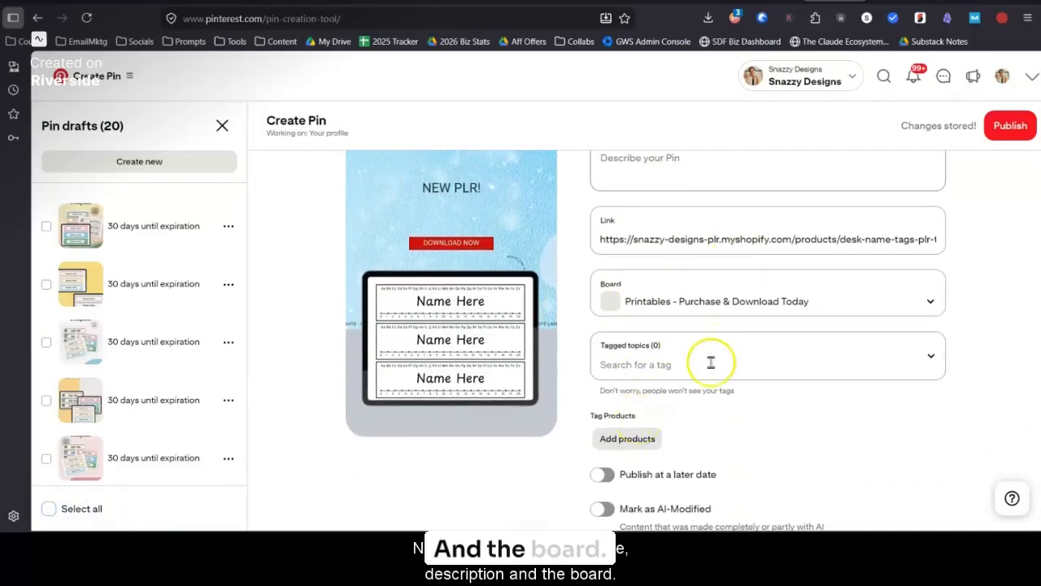
pyautogui.scroll(-1, 711, 372)
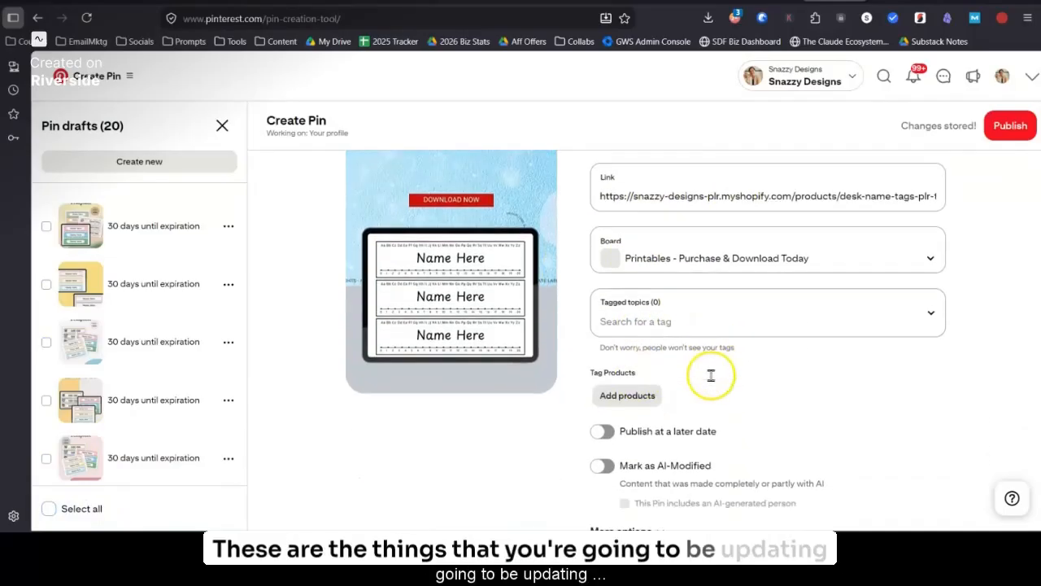
pyautogui.scroll(3, 711, 381)
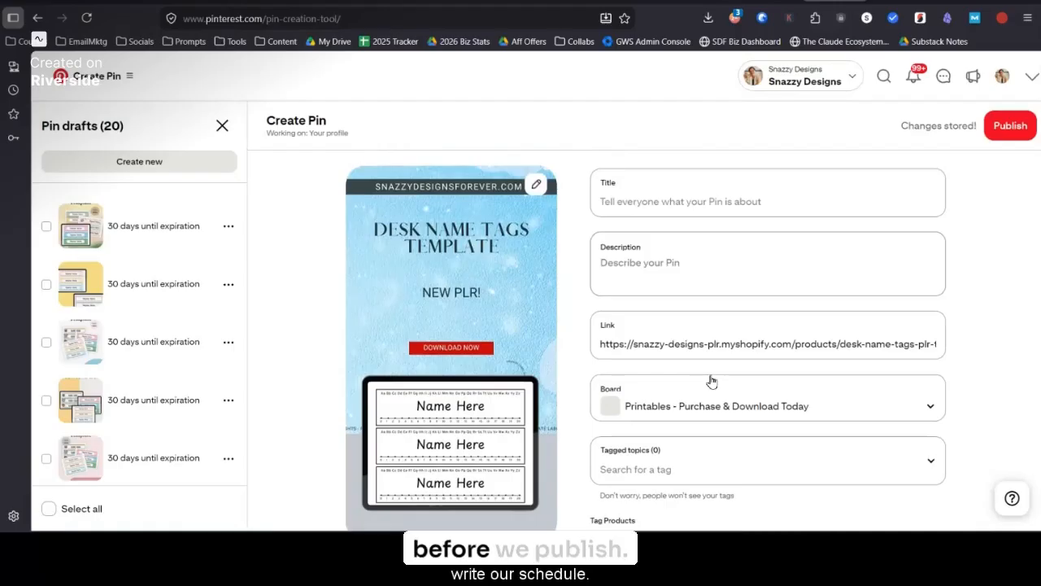
pyautogui.click(48, 228)
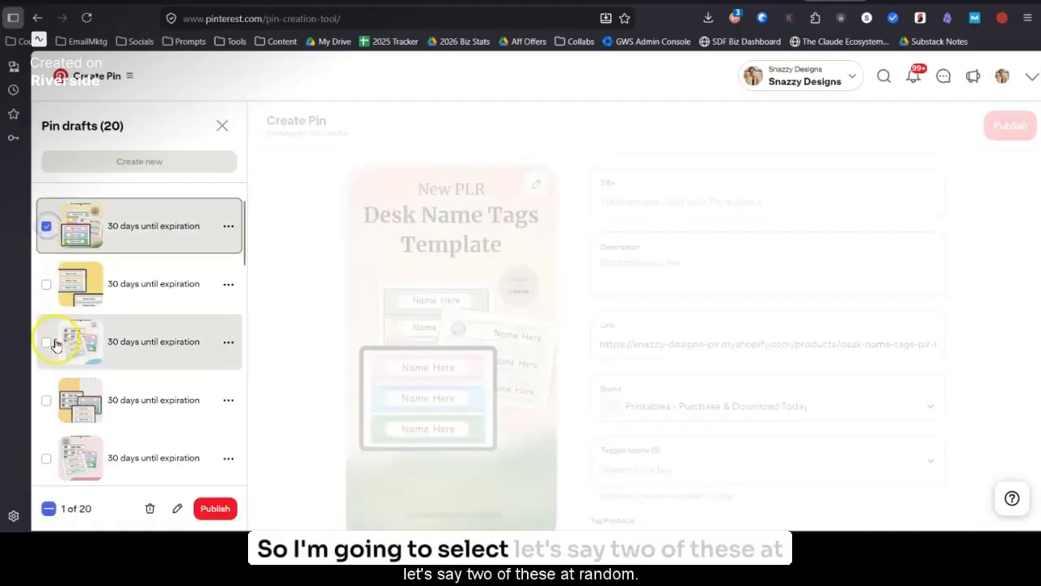
pyautogui.scroll(-1, 48, 403)
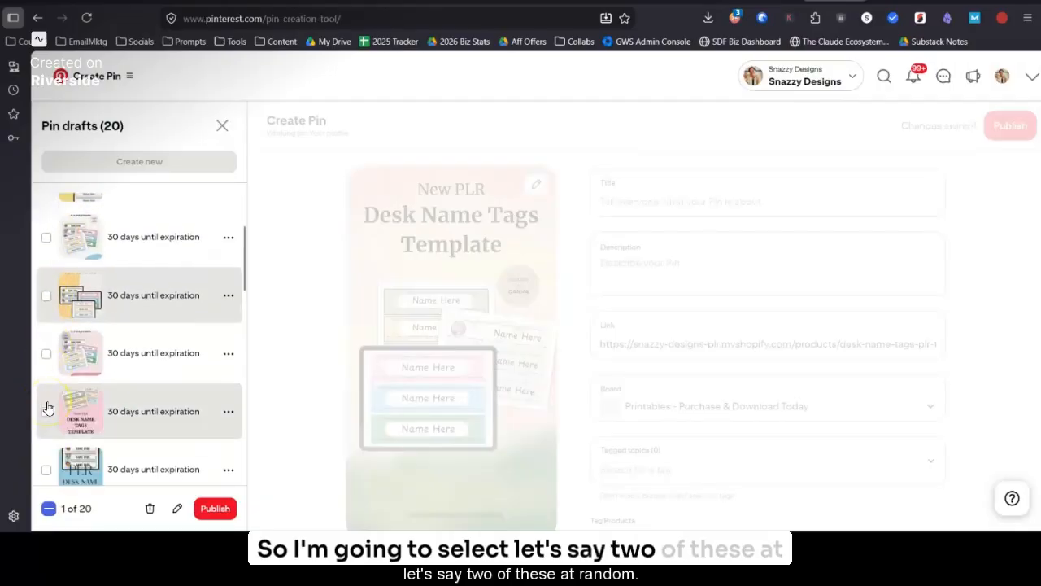
pyautogui.click(47, 408)
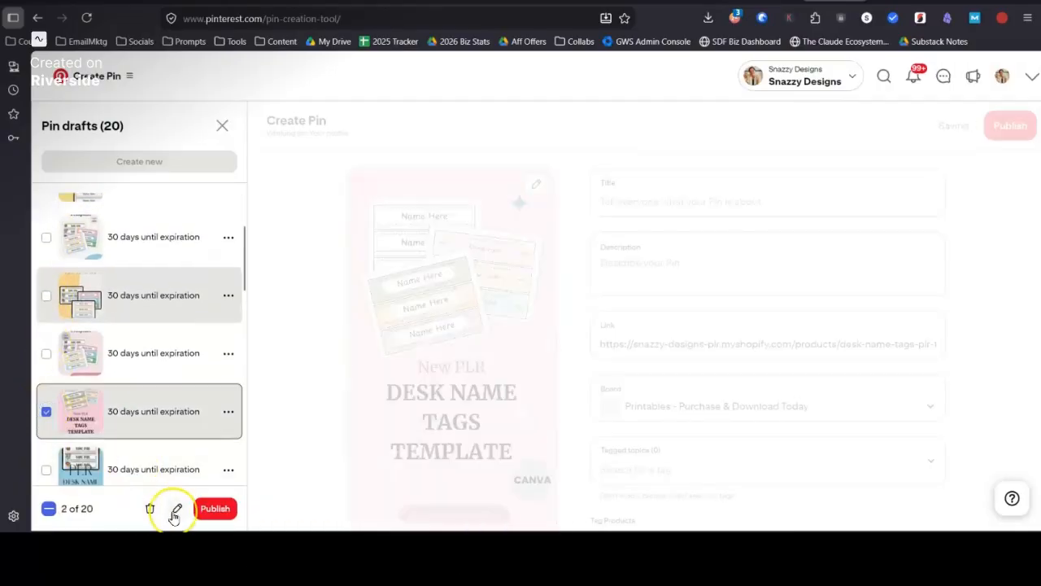
pyautogui.click(176, 511)
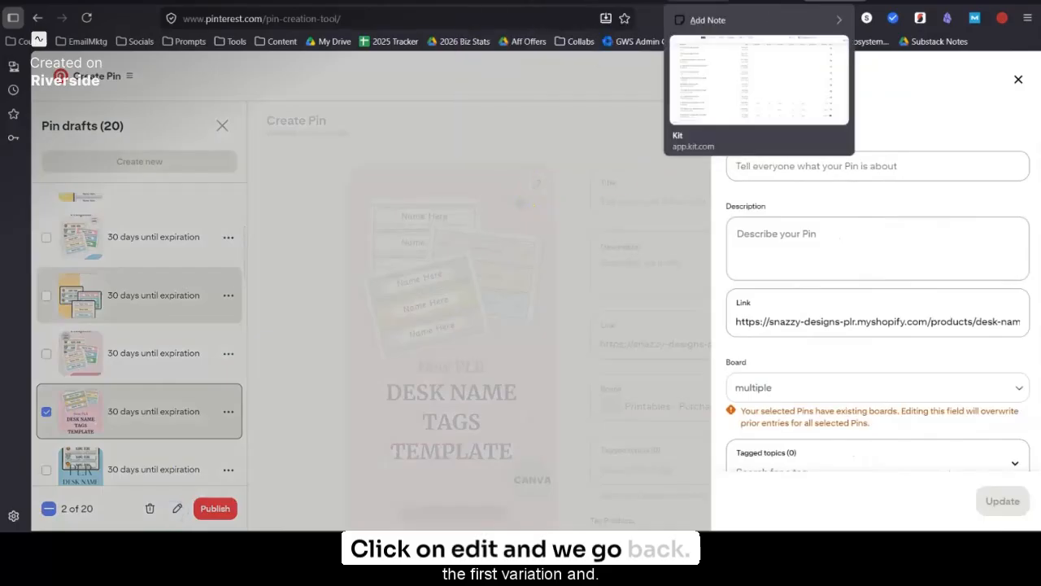
# Step: Copy the Variation 1 title from Gemini and paste it as the two Pins' title, "Desk Name Tags Classroom Printable | Kids Printable PLR"
pyautogui.click(721, 27)
pyautogui.scroll(10, 495, 358)
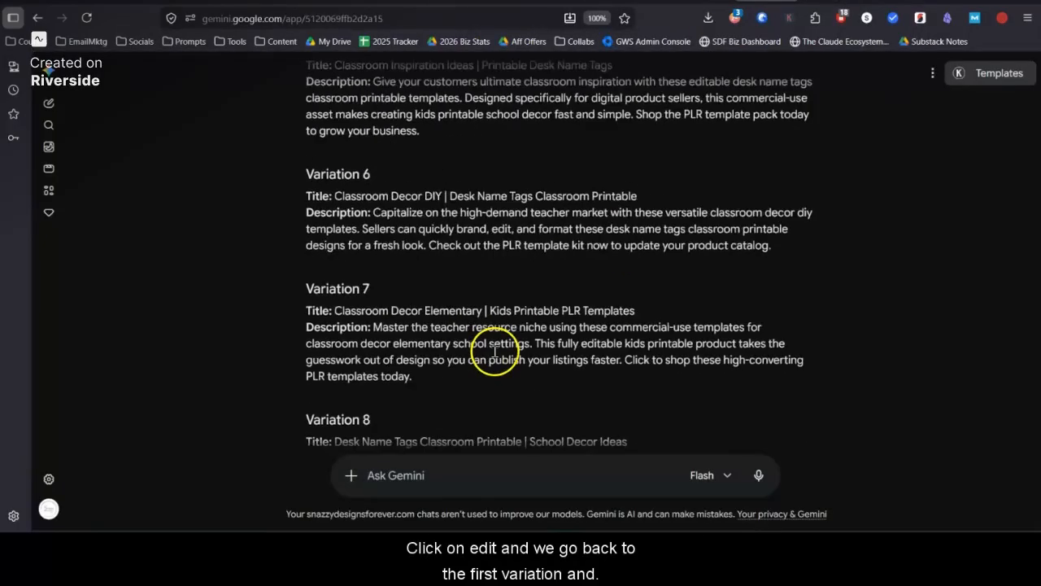
pyautogui.scroll(1, 495, 352)
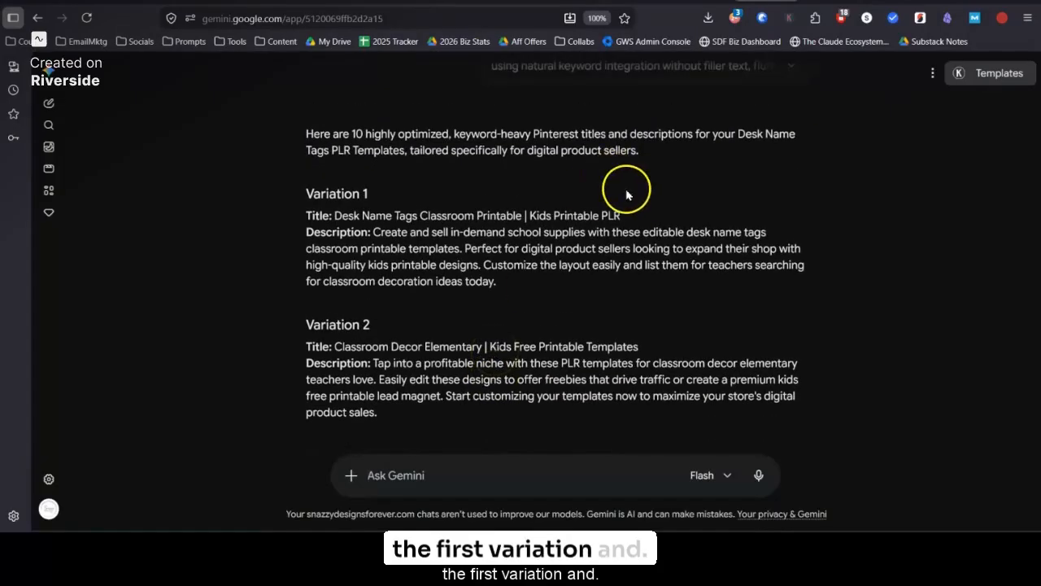
pyautogui.moveTo(628, 217); pyautogui.dragTo(333, 216)
pyautogui.hotkey('ctrl', 'c')
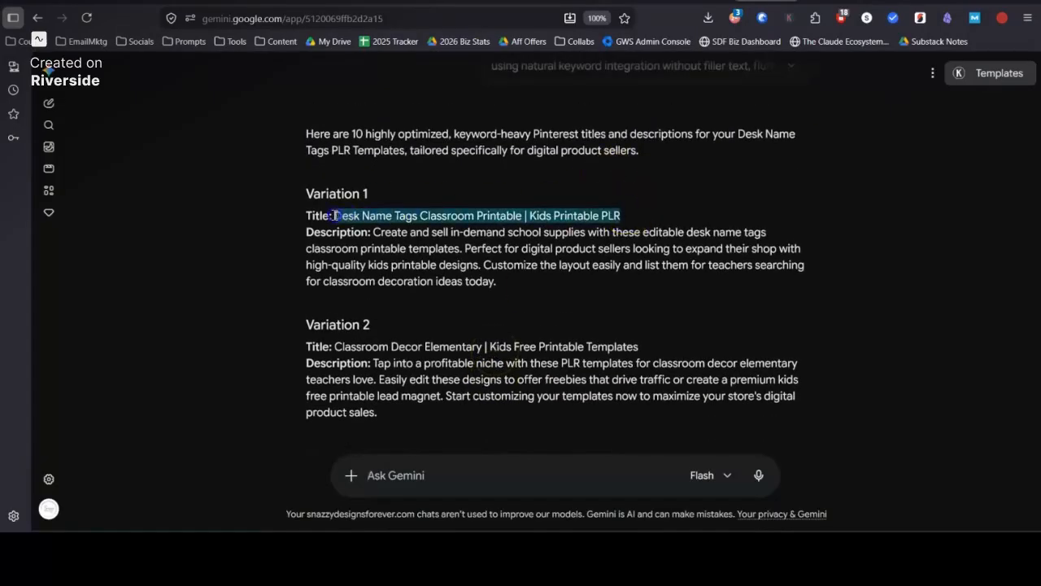
pyautogui.click(835, 1)
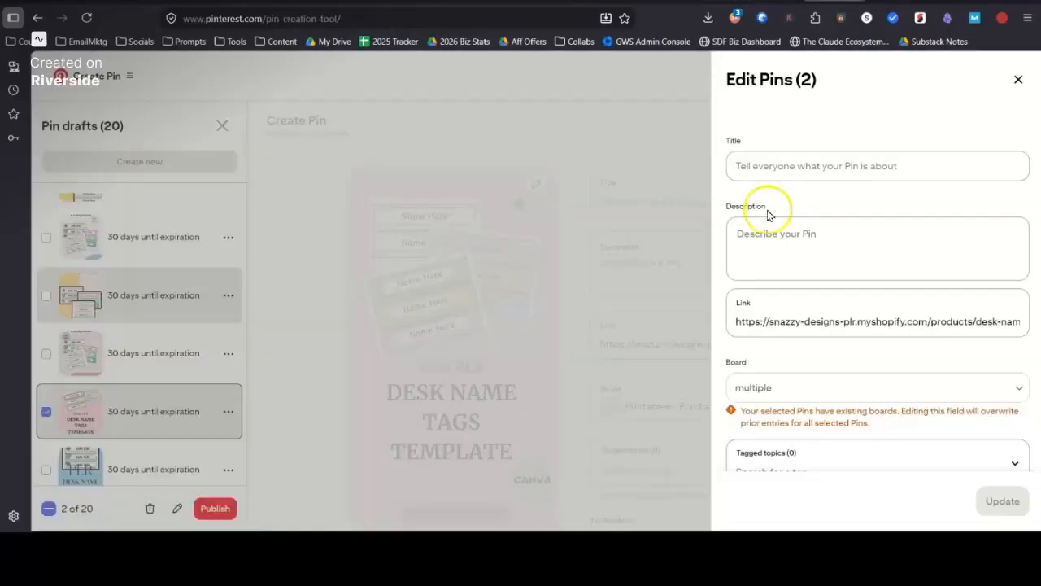
pyautogui.click(778, 166)
pyautogui.hotkey('ctrl', 'v')
# Step: Copy the Variation 1 description from Gemini and paste it as the description of the two selected Pins
pyautogui.click(783, 230)
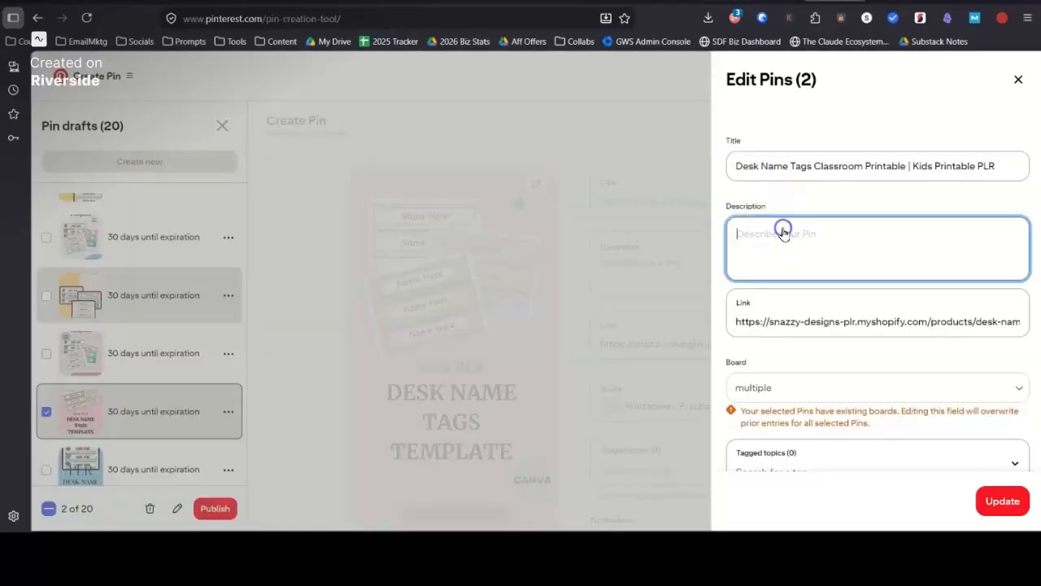
pyautogui.click(773, 1)
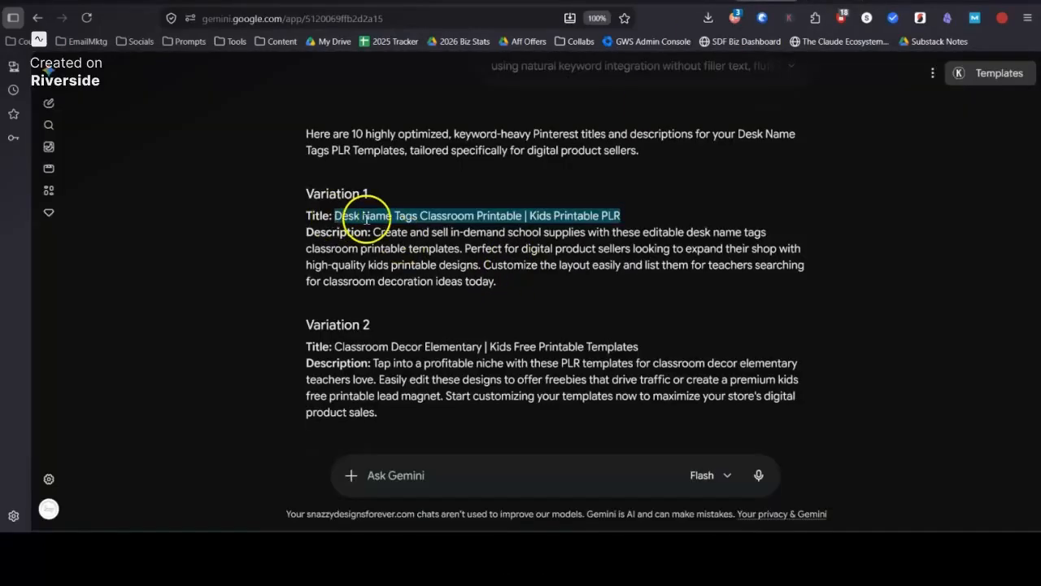
pyautogui.moveTo(373, 234); pyautogui.dragTo(521, 290)
pyautogui.hotkey('ctrl', 'c')
pyautogui.click(814, 0)
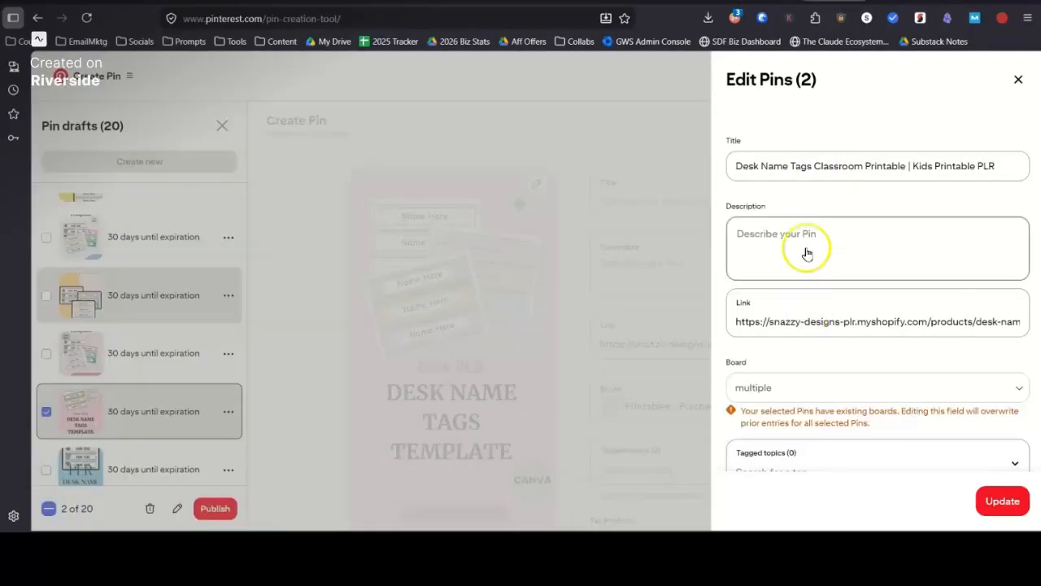
pyautogui.click(740, 237)
pyautogui.hotkey('ctrl', 'v')
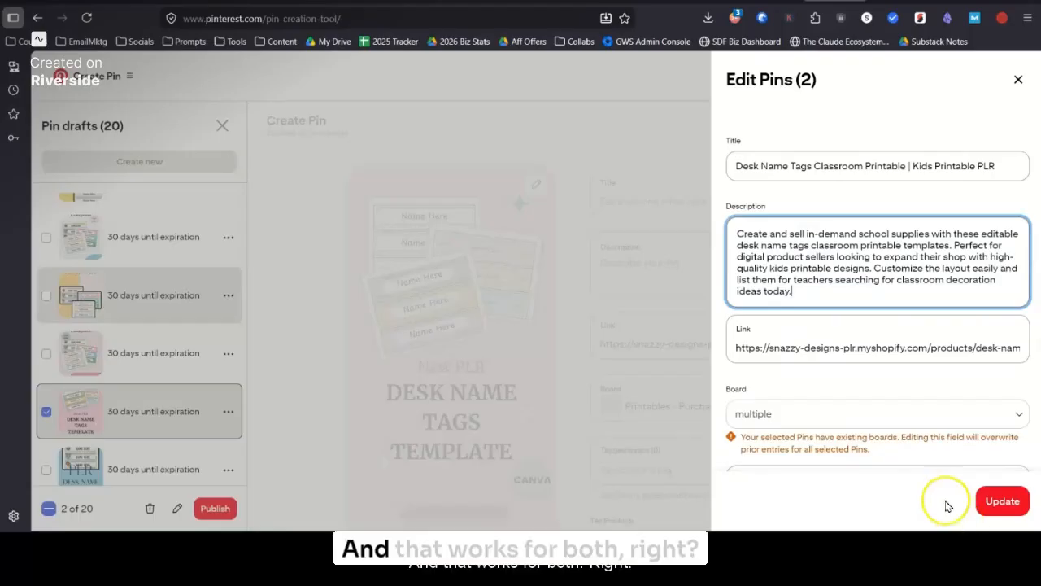
# Step: Check the available boards without choosing one, and apply the bulk update to the two selected Pins
pyautogui.click(873, 414)
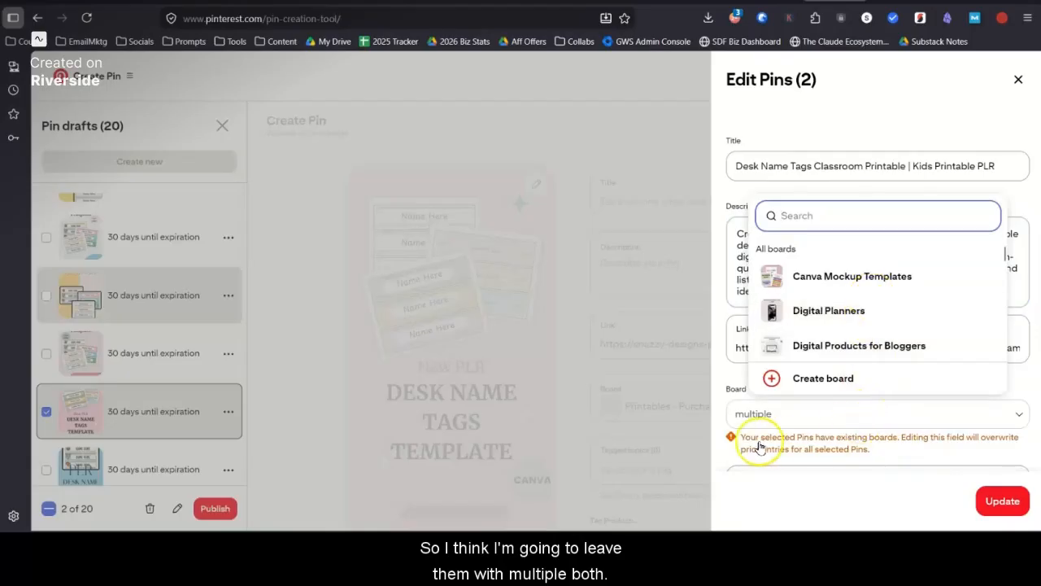
pyautogui.click(721, 382)
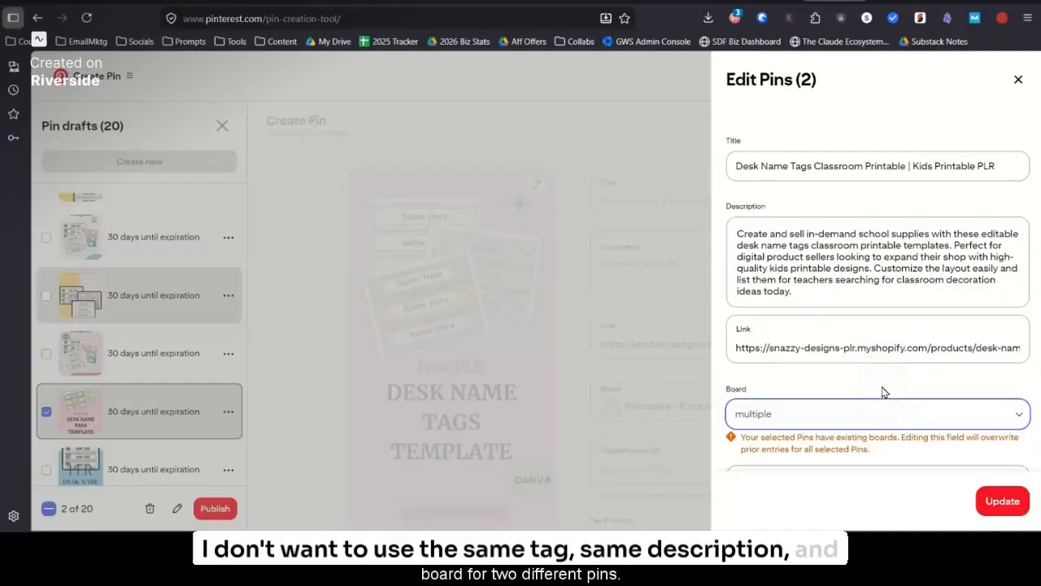
pyautogui.scroll(-2, 834, 397)
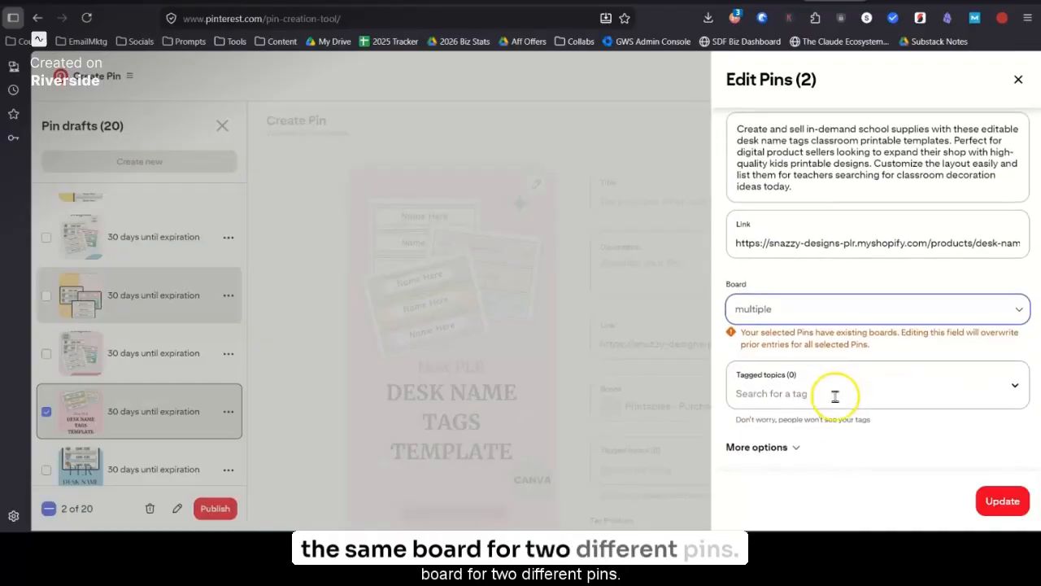
pyautogui.click(997, 503)
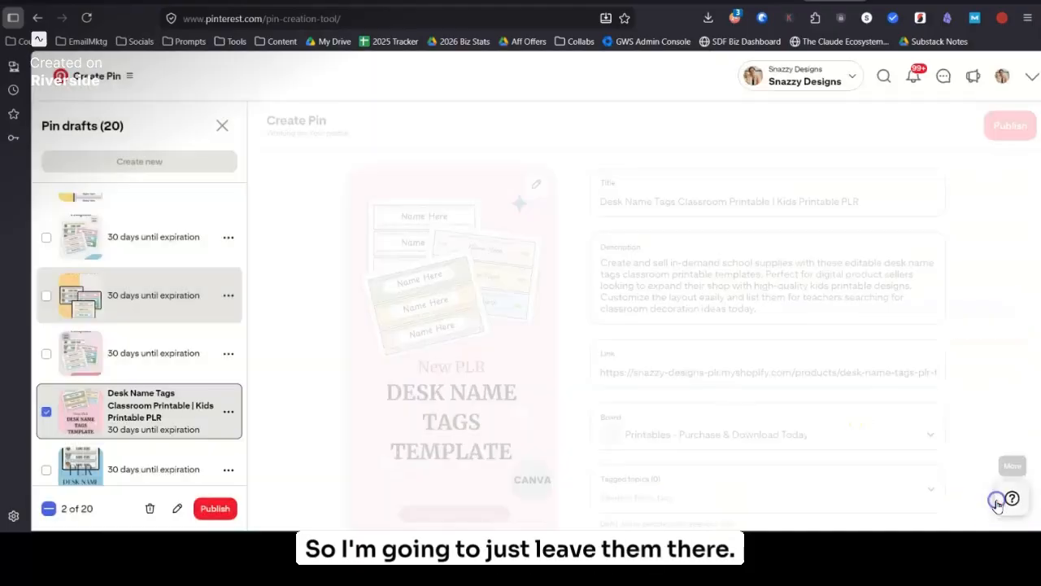
# Step: Deselect the two updated drafts, and select the untitled yellow second draft and another untitled pink Desk Name Tags Template draft
pyautogui.click(47, 411)
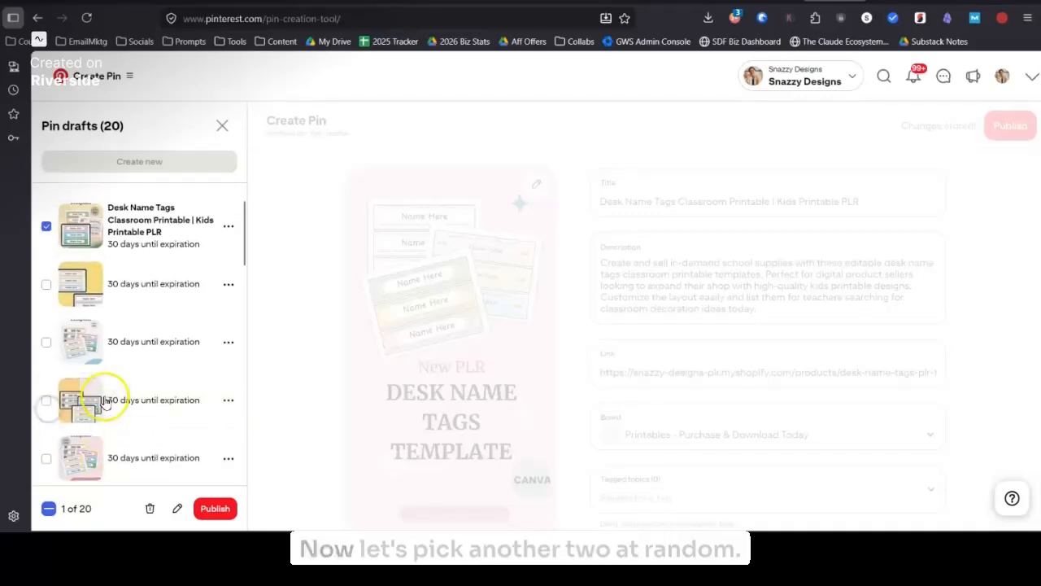
pyautogui.click(46, 225)
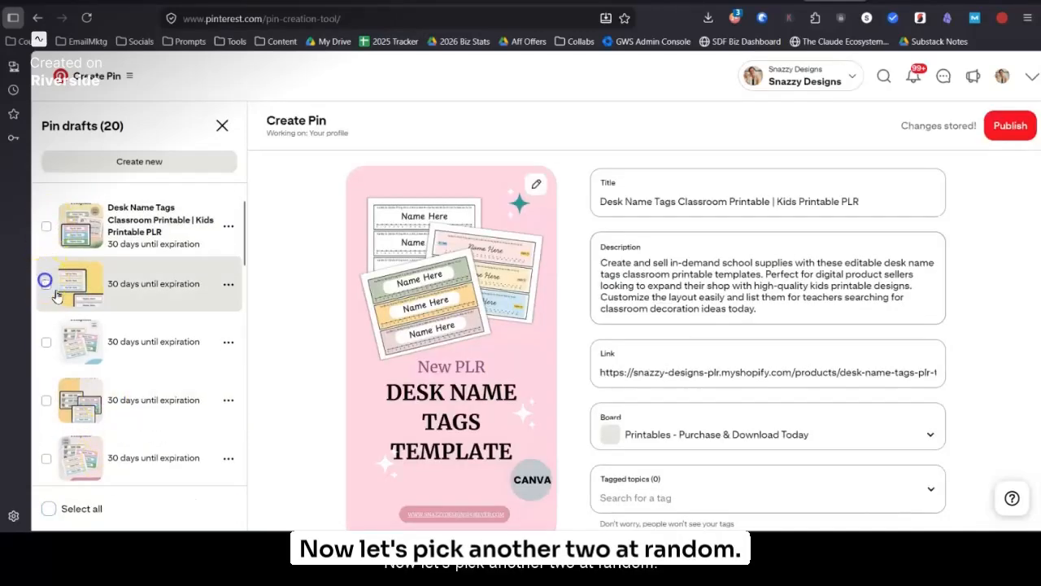
pyautogui.click(46, 283)
pyautogui.scroll(-5, 137, 380)
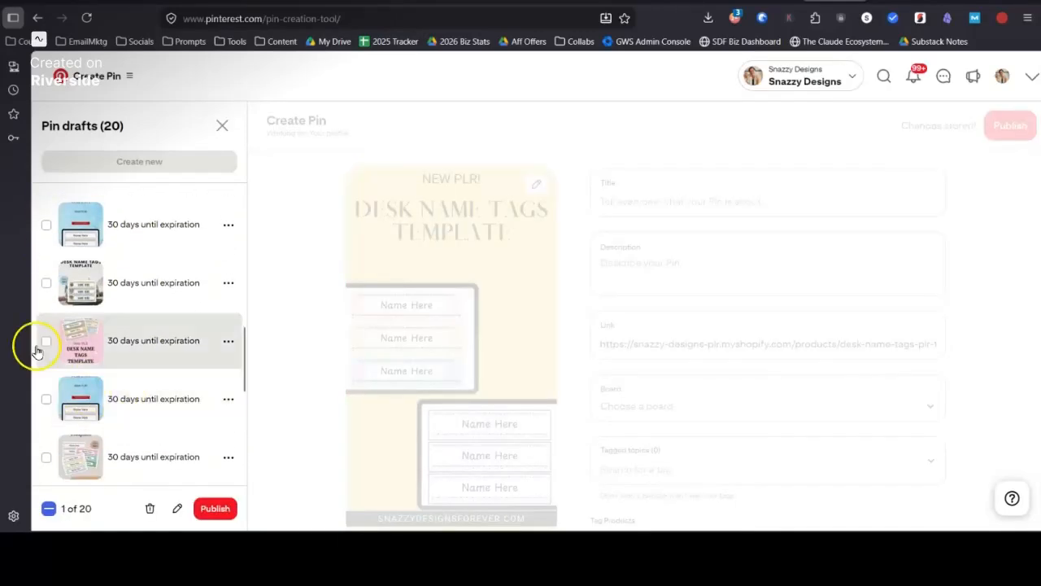
pyautogui.click(45, 342)
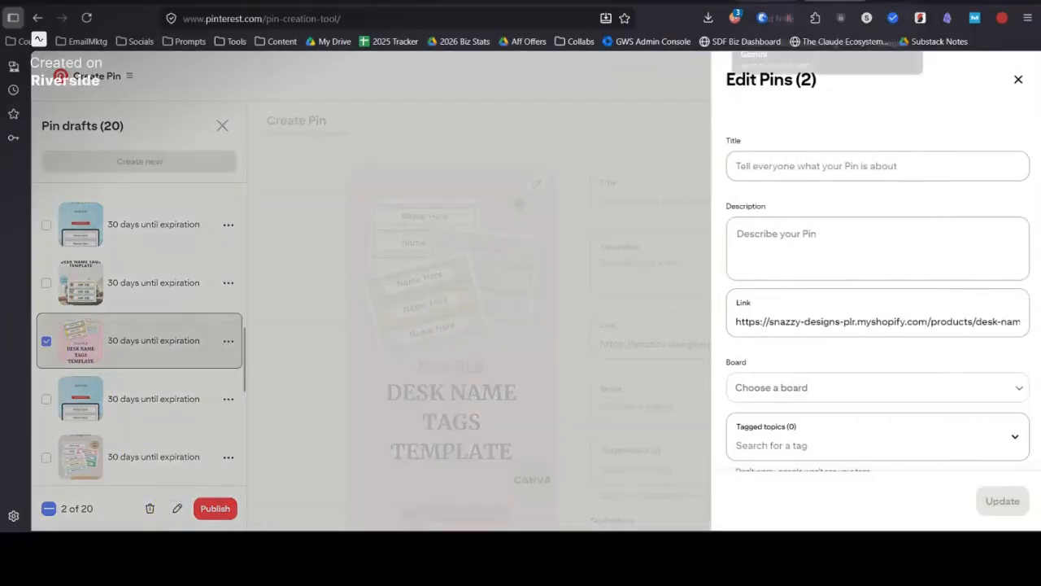
# Step: Copy the Variation 2 title from Gemini into the selected Pins' title, adding "Desk Name Tags" after "Classroom Decor Elementary"
pyautogui.click(773, 2)
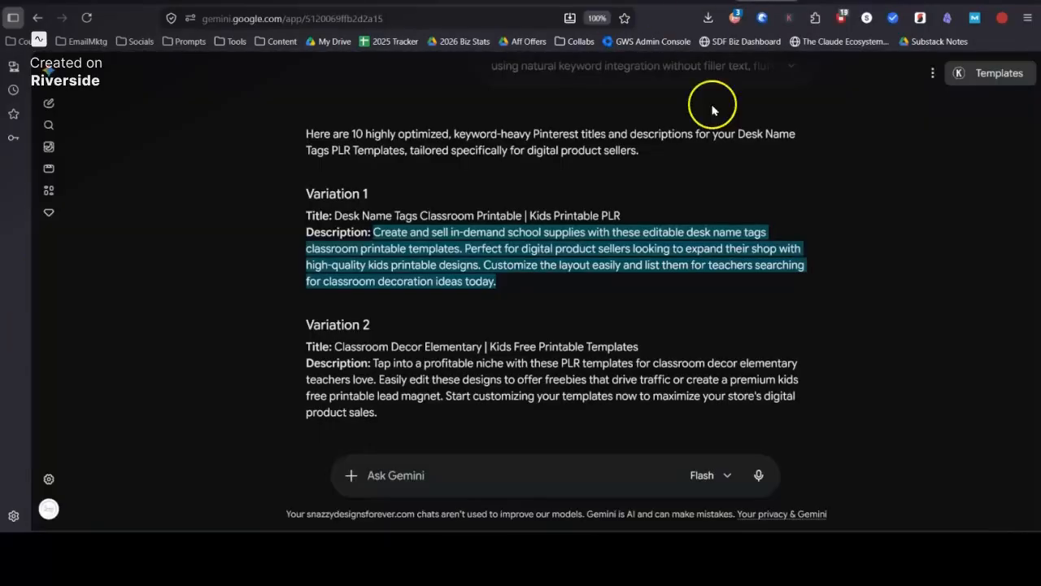
pyautogui.moveTo(640, 347); pyautogui.dragTo(333, 350)
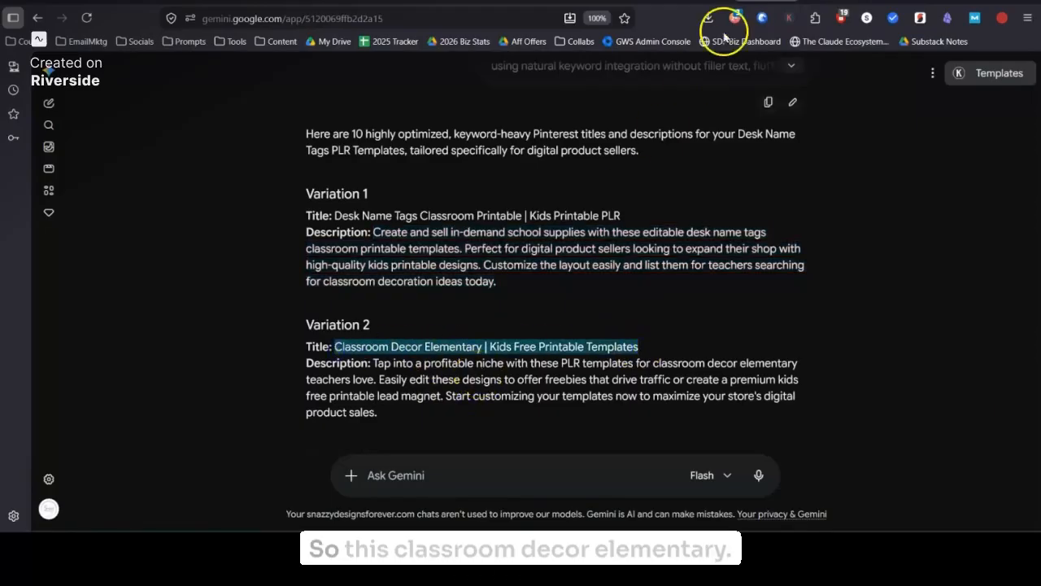
pyautogui.click(838, 2)
pyautogui.click(774, 172)
pyautogui.hotkey('ctrl', 'v')
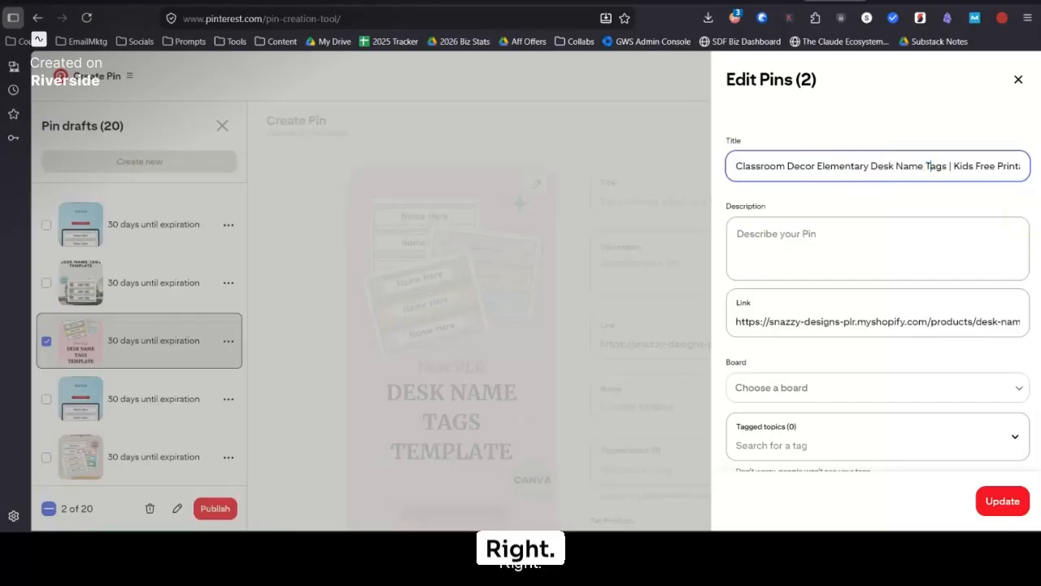
# Step: Copy the Variation 2 description from Gemini and paste it as the description of the two selected Pins
pyautogui.click(944, 240)
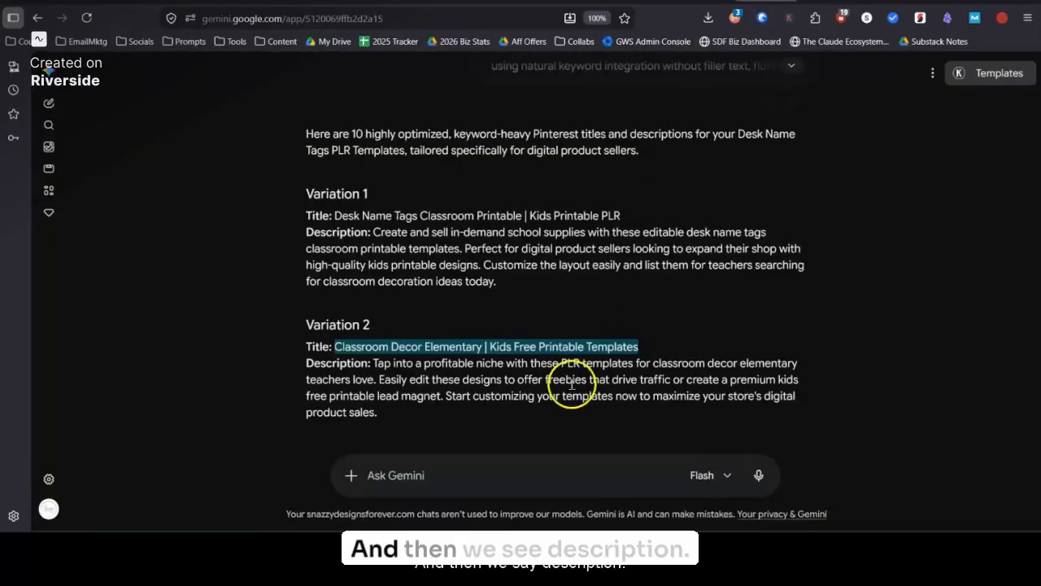
pyautogui.moveTo(373, 363); pyautogui.dragTo(399, 412)
pyautogui.hotkey('ctrl', 'c')
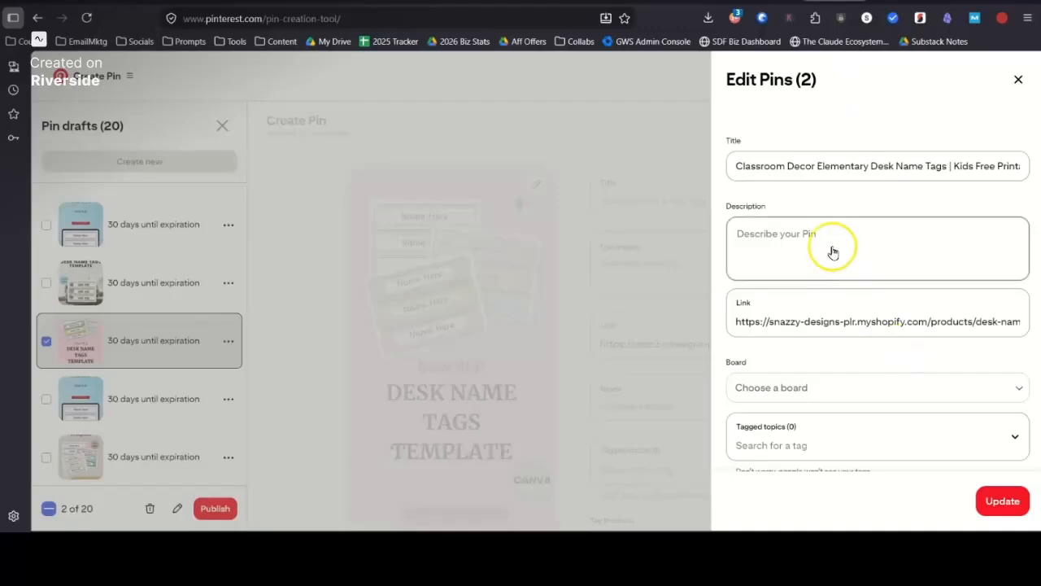
pyautogui.click(833, 249)
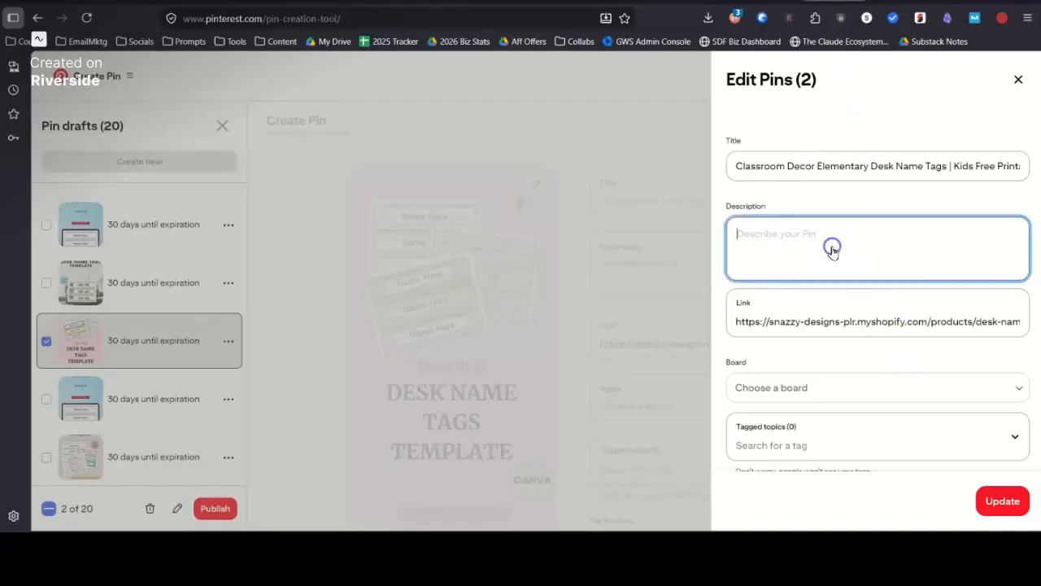
pyautogui.hotkey('ctrl', 'v')
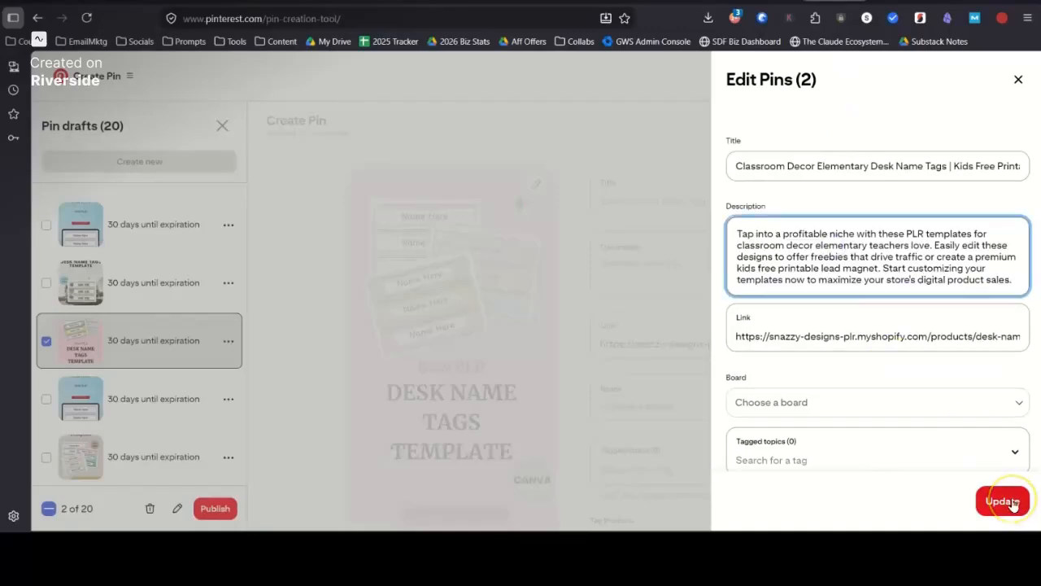
pyautogui.scroll(-2, 930, 428)
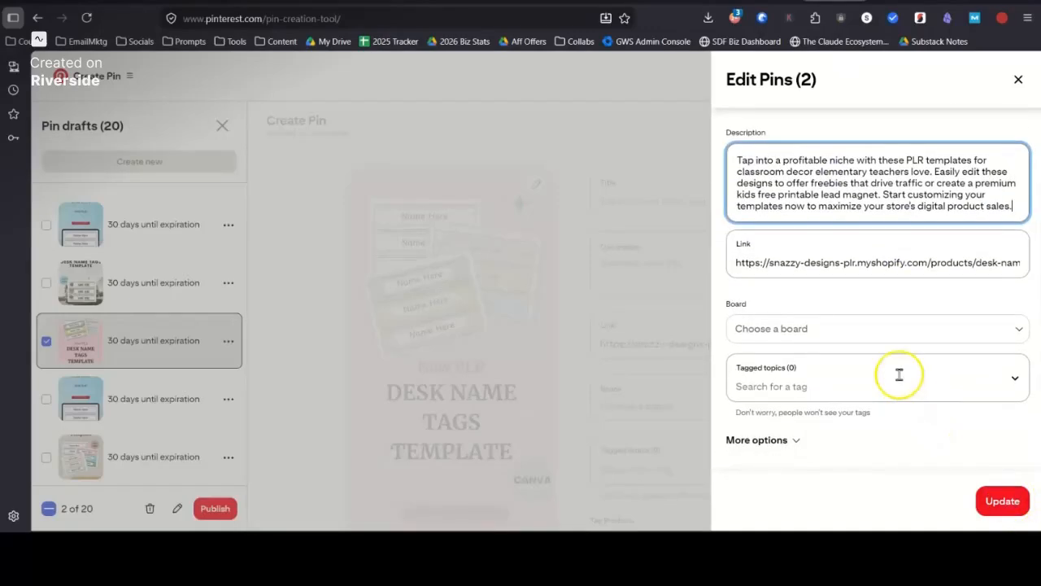
# Step: Apply the bulk update to the two selected Pins and clear the draft selection
pyautogui.click(1001, 502)
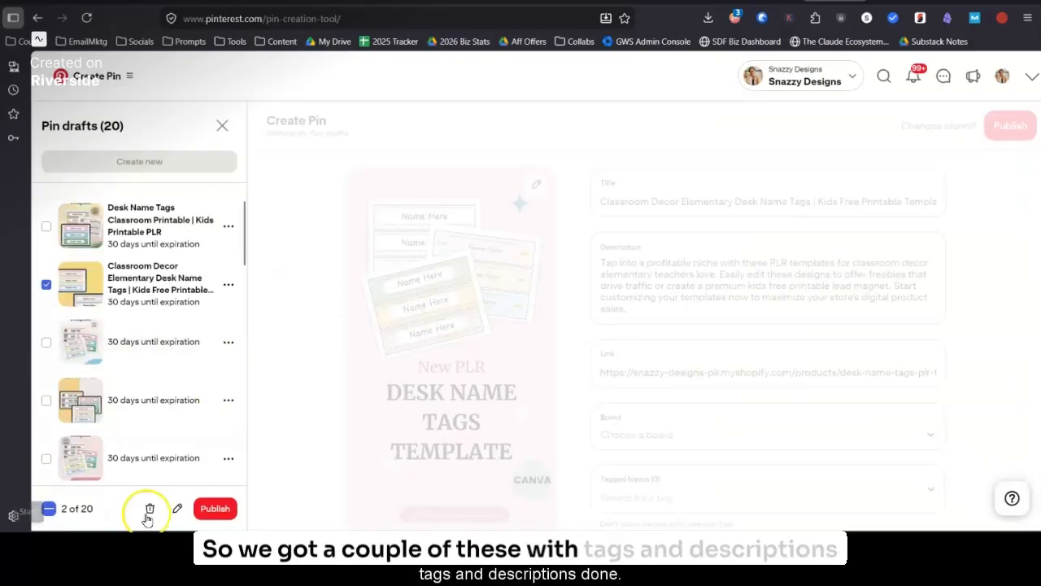
pyautogui.click(76, 508)
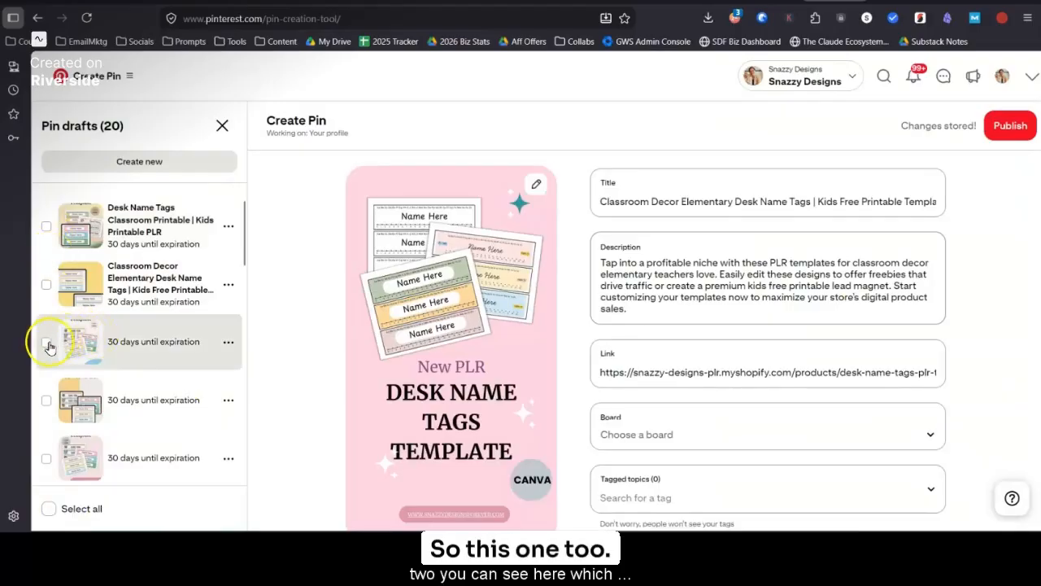
# Step: Select the untitled yellow draft at the end of the list and the untitled pink draft four above it, and open both for bulk editing
pyautogui.scroll(-8, 97, 374)
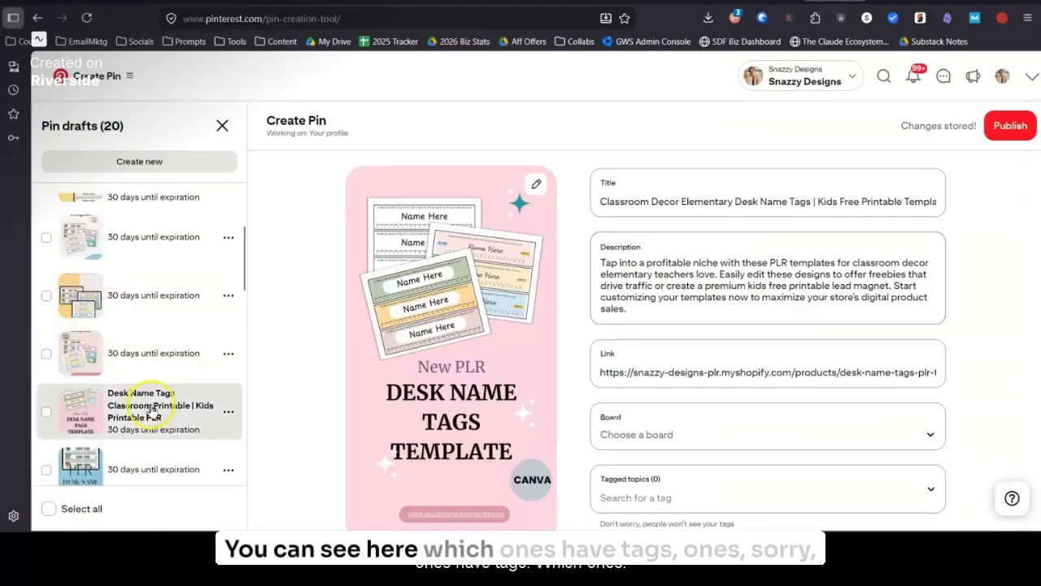
pyautogui.scroll(-3, 154, 412)
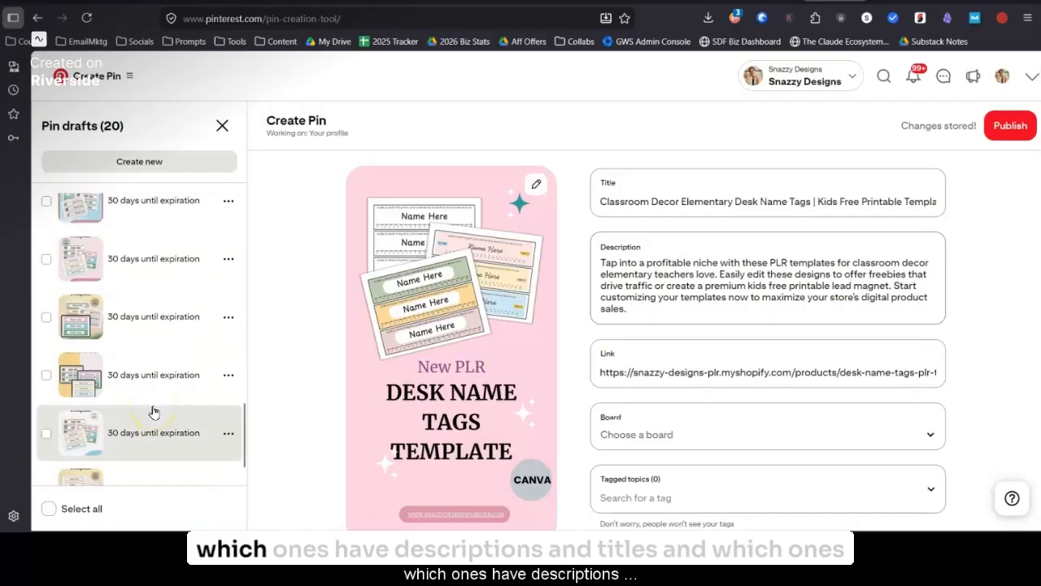
pyautogui.scroll(3, 154, 411)
pyautogui.scroll(-5, 162, 382)
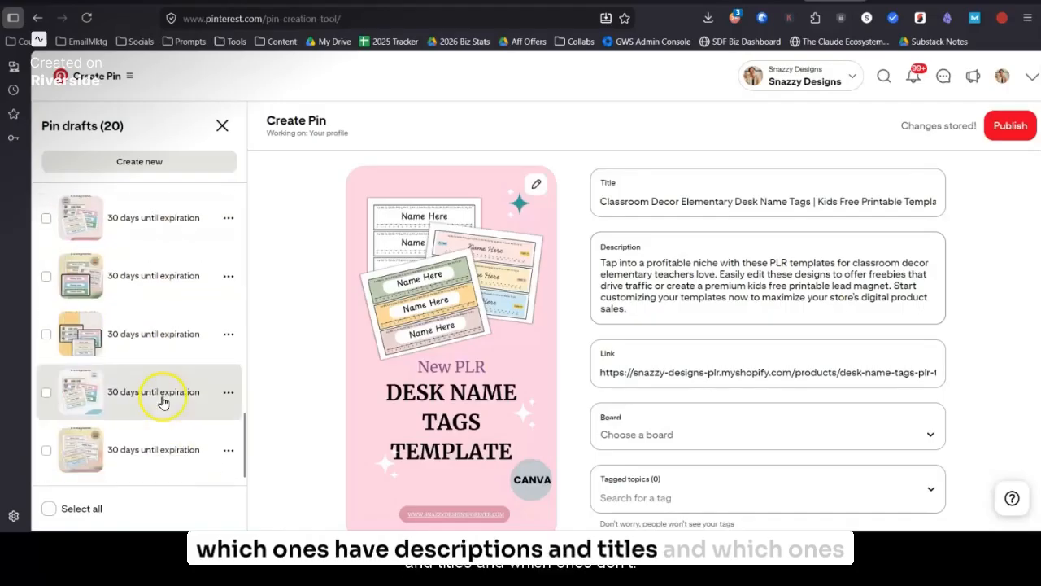
pyautogui.click(46, 449)
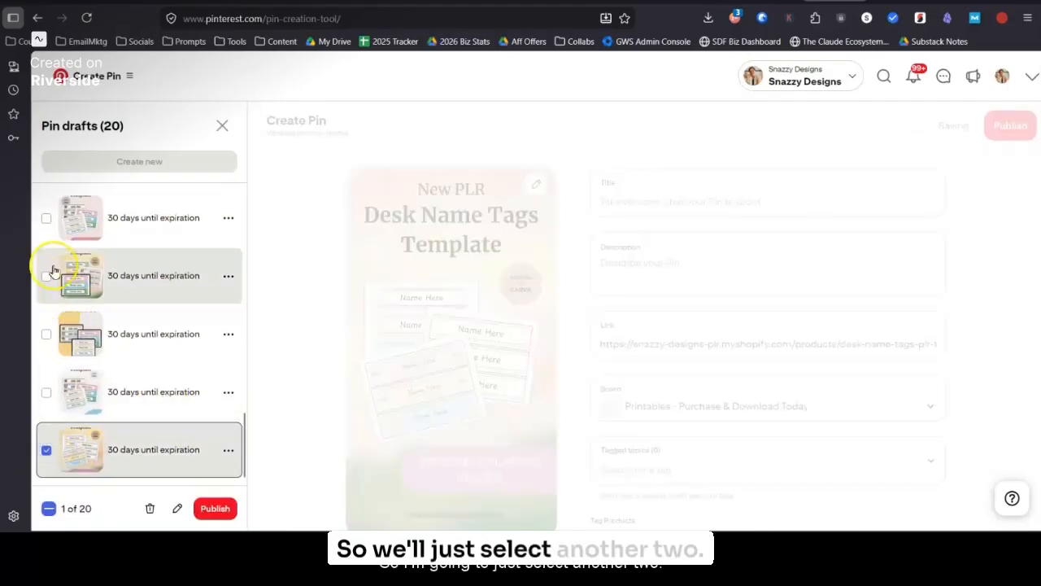
pyautogui.click(43, 219)
pyautogui.click(176, 507)
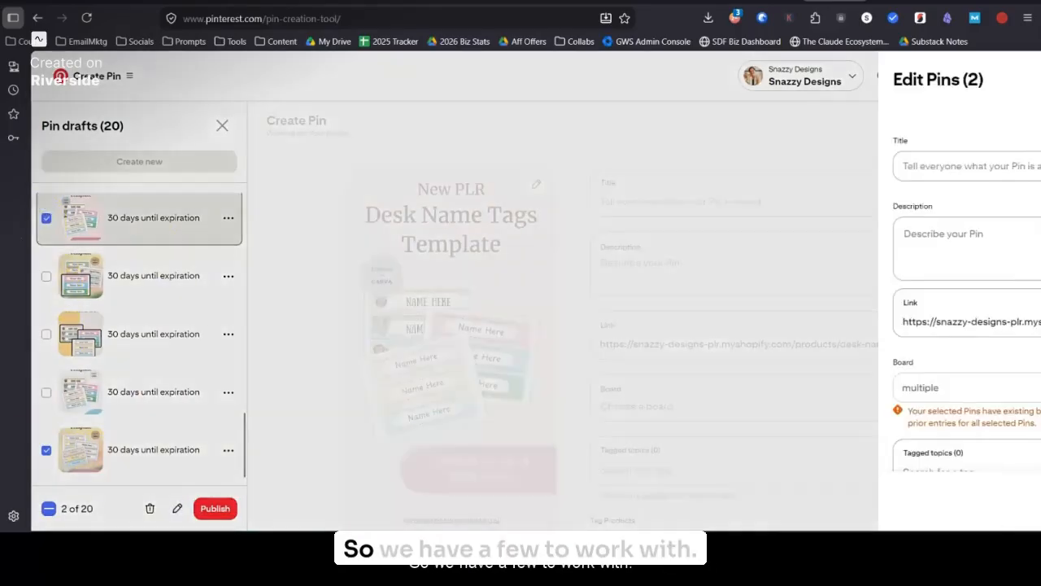
# Step: Copy the Variation 3 title "Classroom Decoration Ideas | Desk Name Tags PLR" from Gemini into the selected Pins' title
pyautogui.click(659, 2)
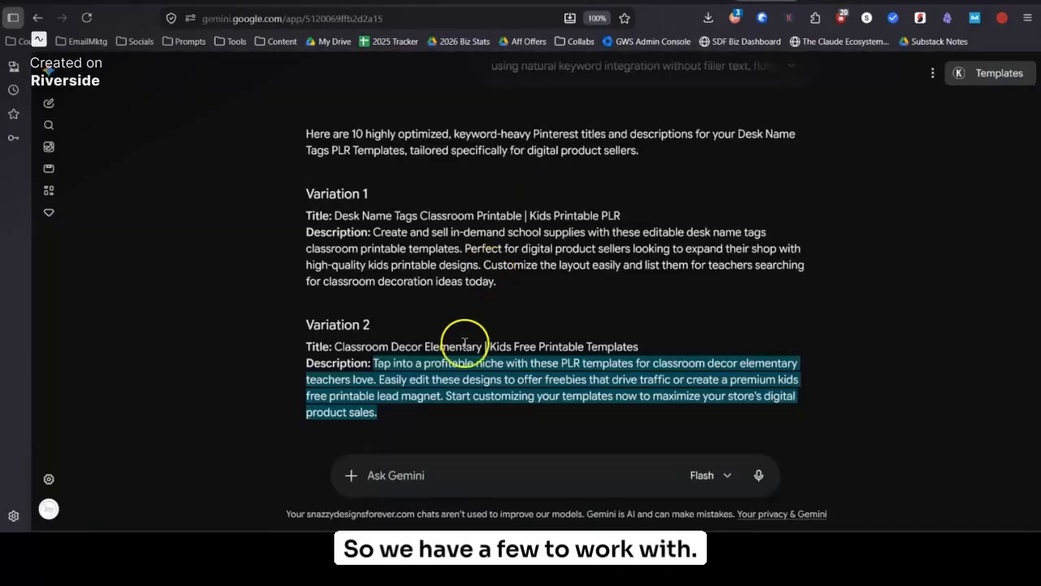
pyautogui.scroll(-3, 462, 340)
pyautogui.moveTo(335, 190); pyautogui.dragTo(600, 193)
pyautogui.hotkey('ctrl', 'c')
pyautogui.click(802, 1)
pyautogui.click(769, 165)
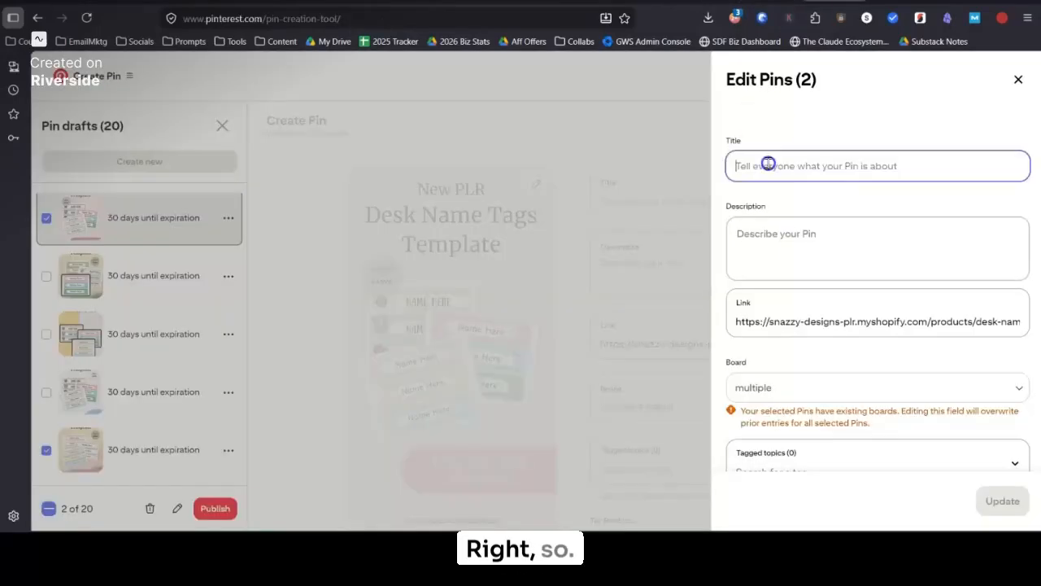
pyautogui.hotkey('ctrl', 'v')
# Step: Copy the Variation 3 description from Gemini into the two selected Pins' description and apply the bulk update
pyautogui.click(809, 233)
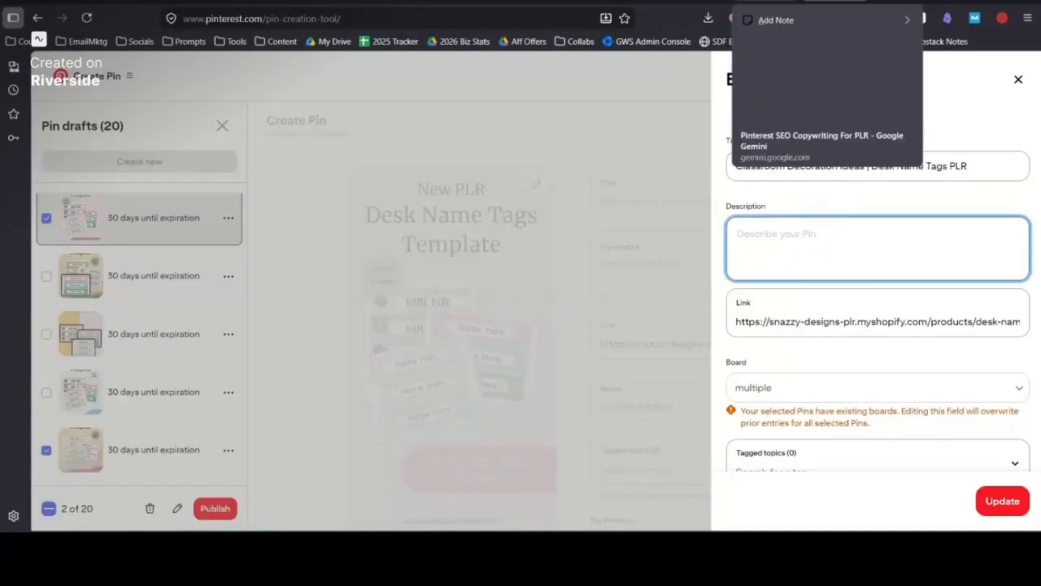
pyautogui.click(659, 2)
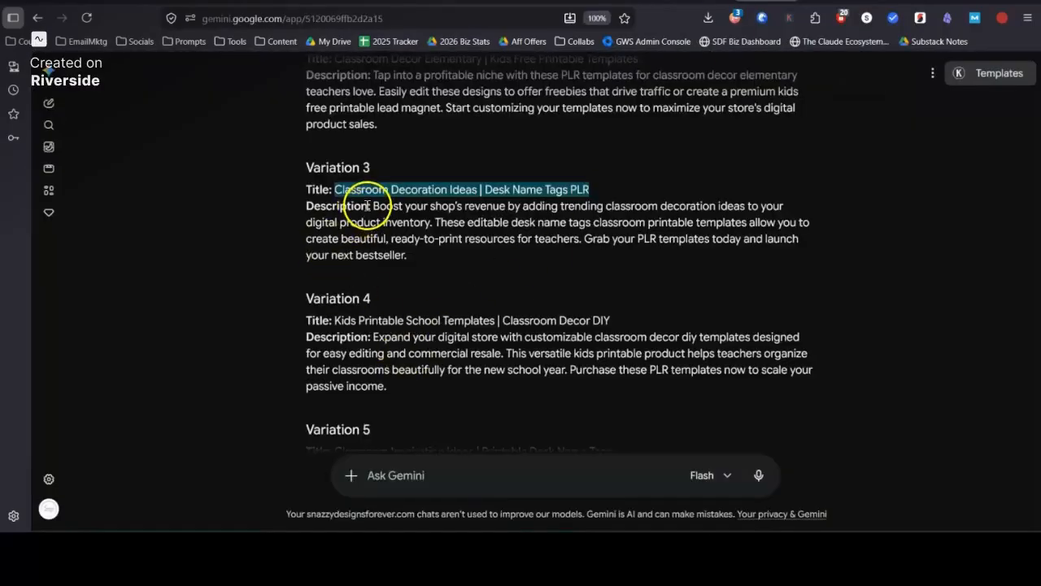
pyautogui.moveTo(372, 206); pyautogui.dragTo(443, 262)
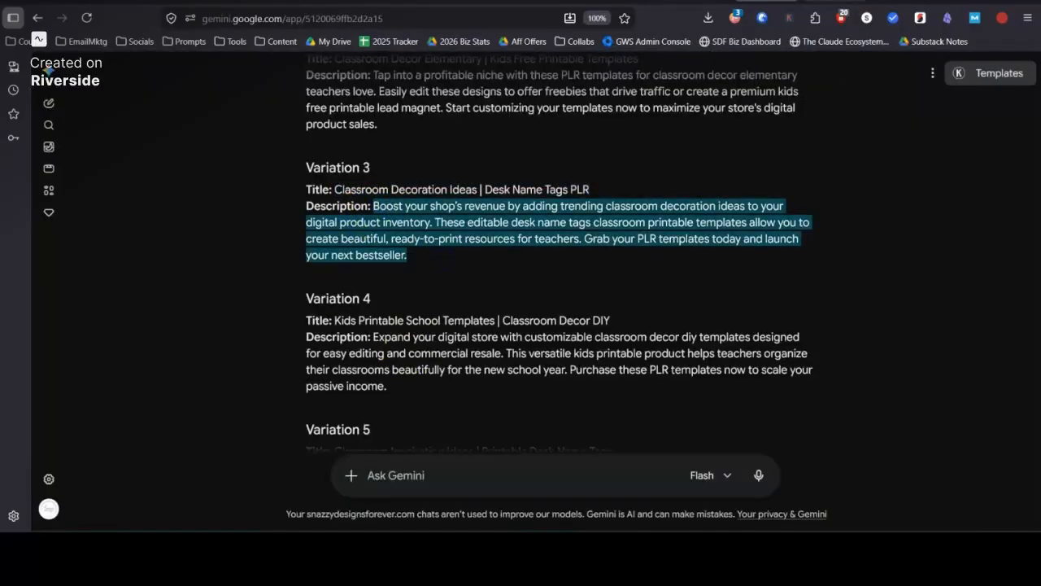
pyautogui.hotkey('ctrl', 'c')
pyautogui.click(801, 2)
pyautogui.click(830, 227)
pyautogui.hotkey('ctrl', 'v')
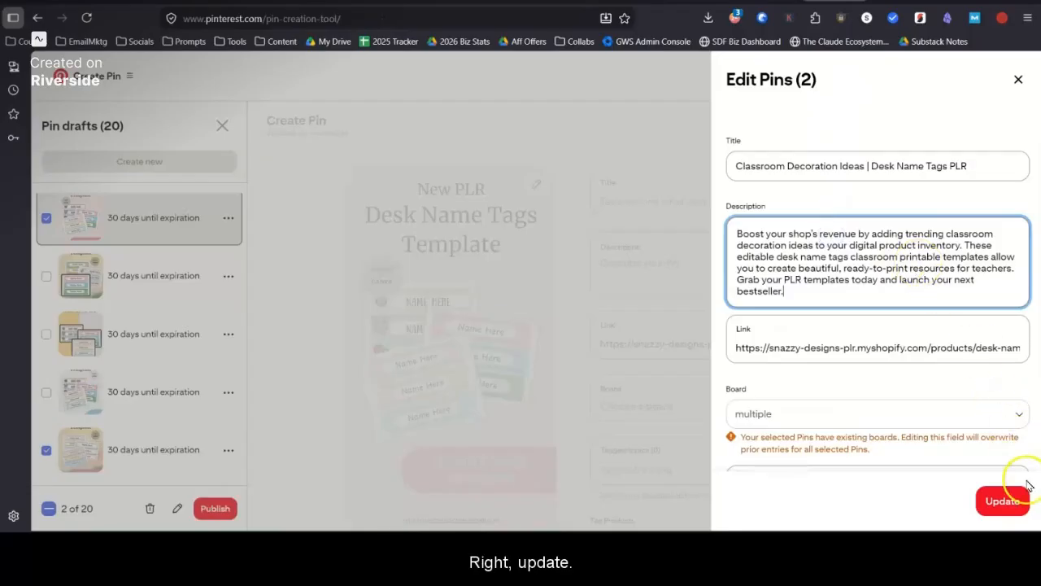
pyautogui.click(1002, 501)
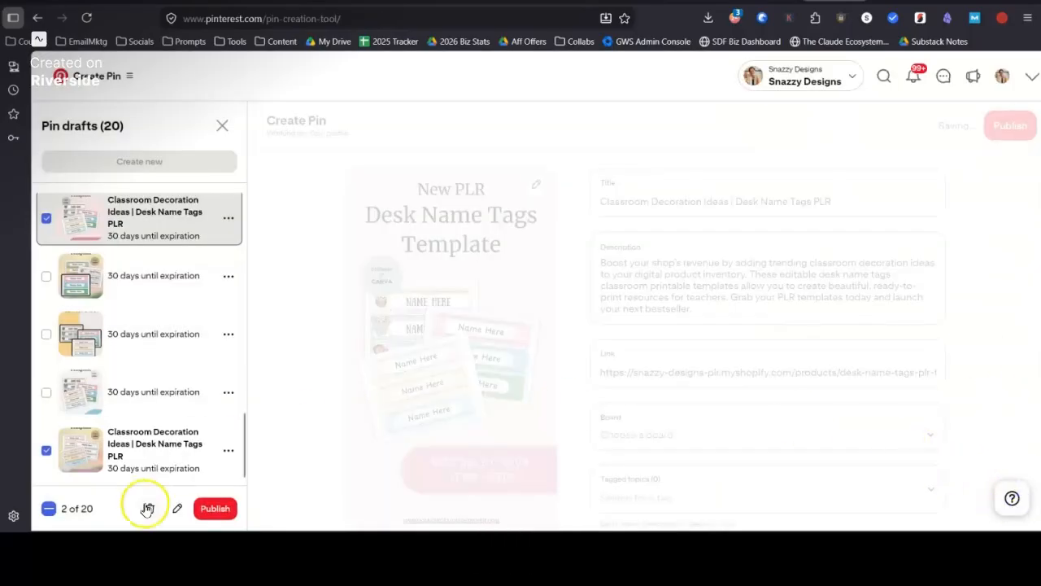
# Step: Deselect the updated drafts, select the first two titled drafts in the list, and open them for bulk editing
pyautogui.click(48, 508)
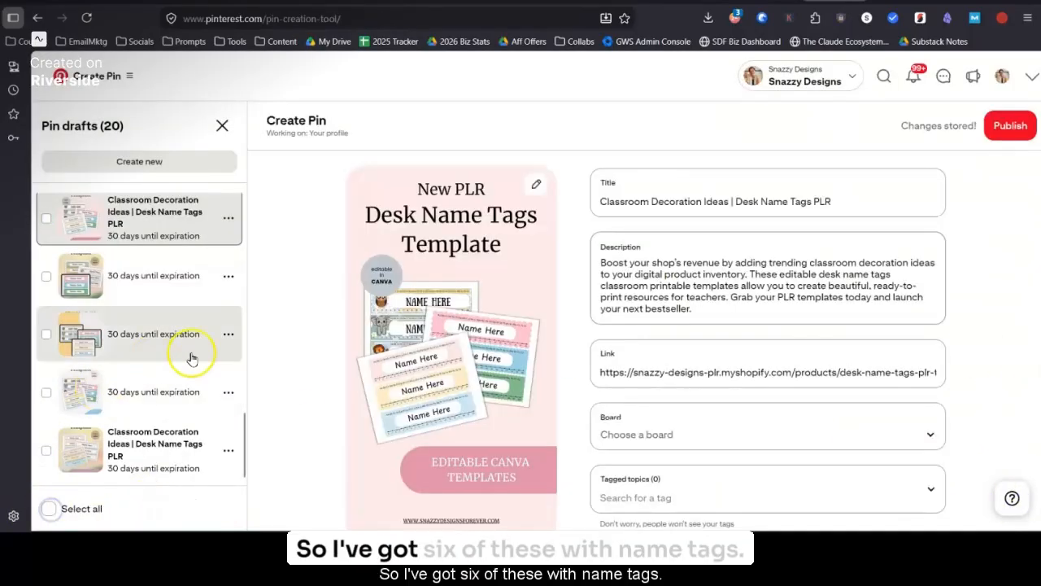
pyautogui.scroll(6, 174, 366)
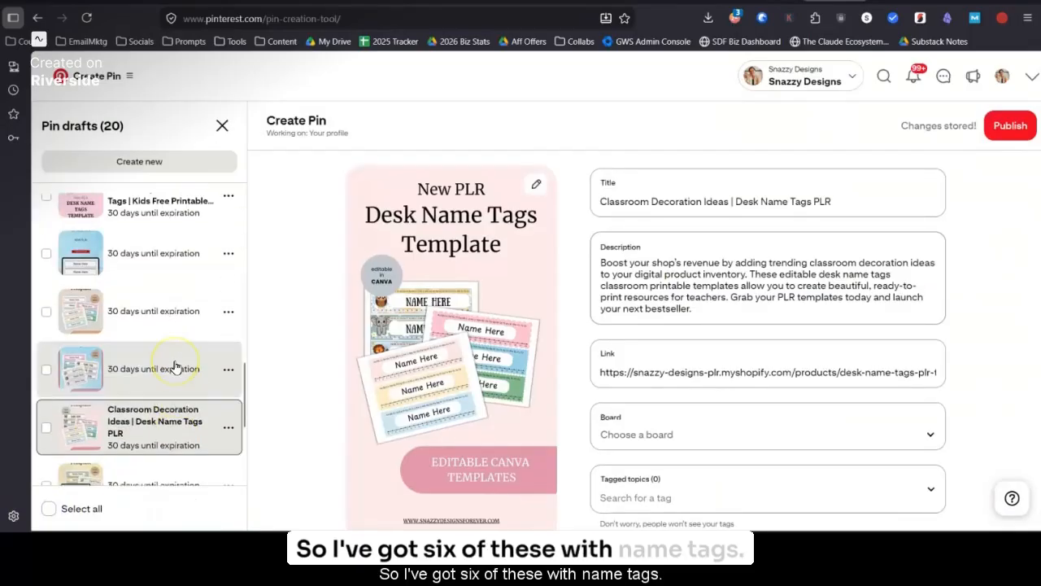
pyautogui.scroll(5, 175, 366)
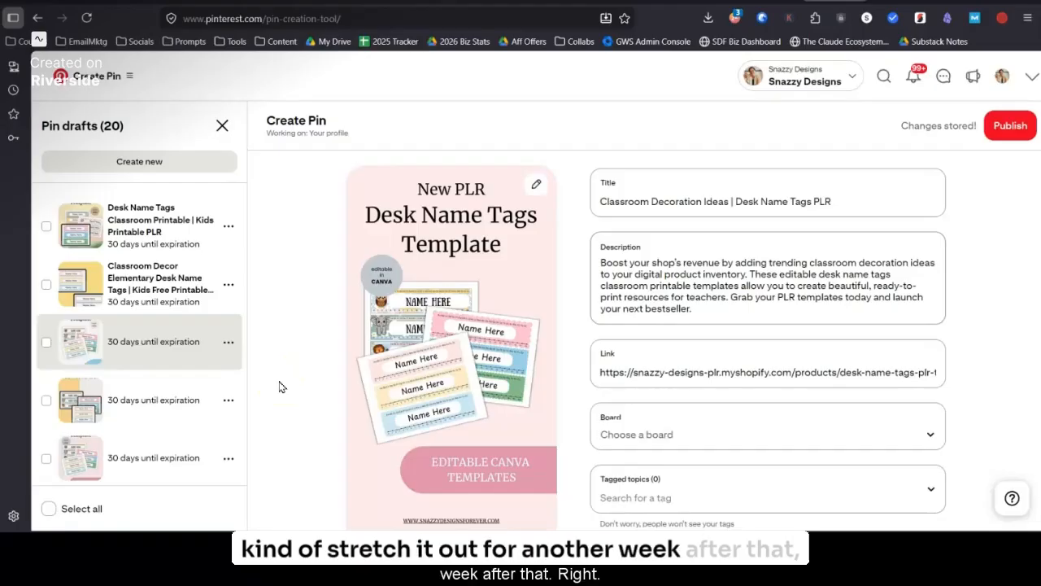
pyautogui.click(46, 228)
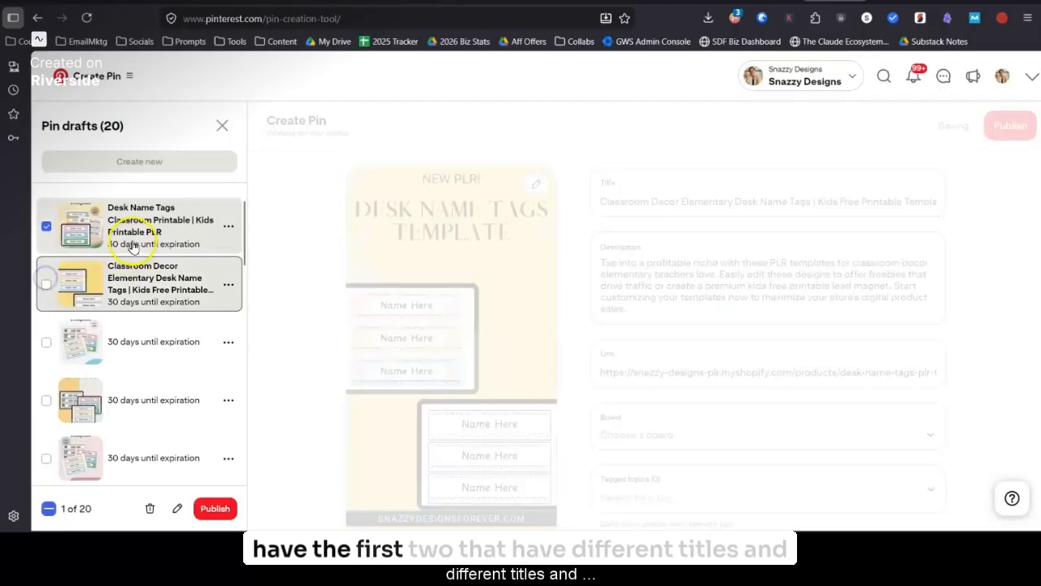
pyautogui.click(45, 285)
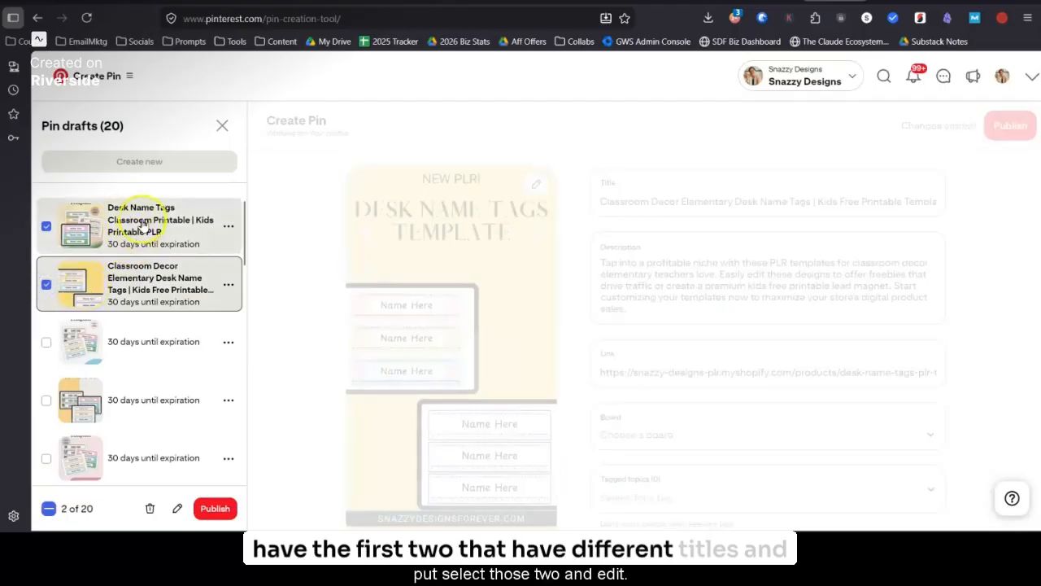
pyautogui.click(177, 508)
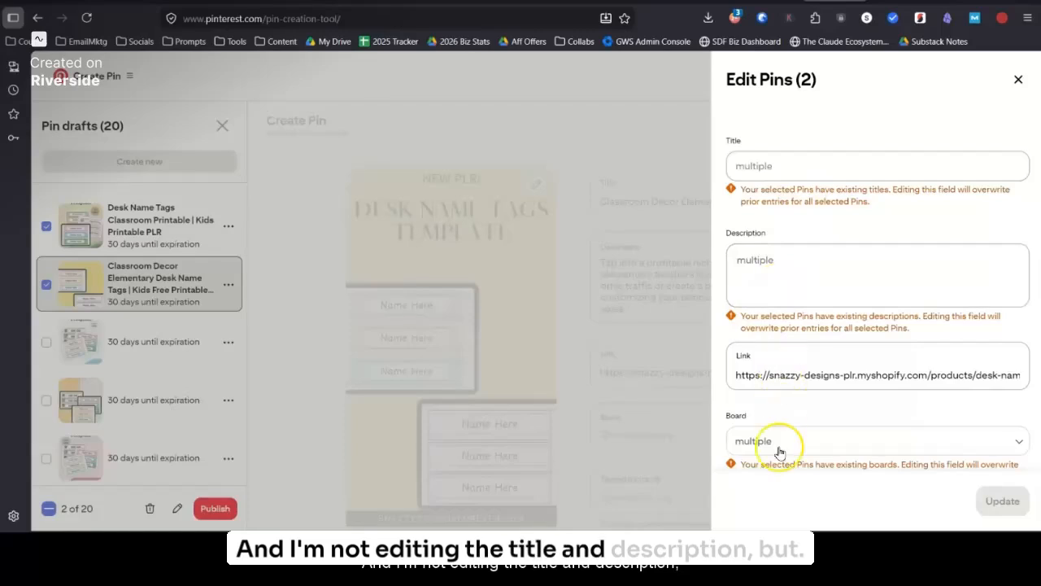
# Step: Assign the two selected Pins to the PLR for Bloggers board and apply the bulk update, leaving their titles and descriptions alone
pyautogui.scroll(-1, 779, 442)
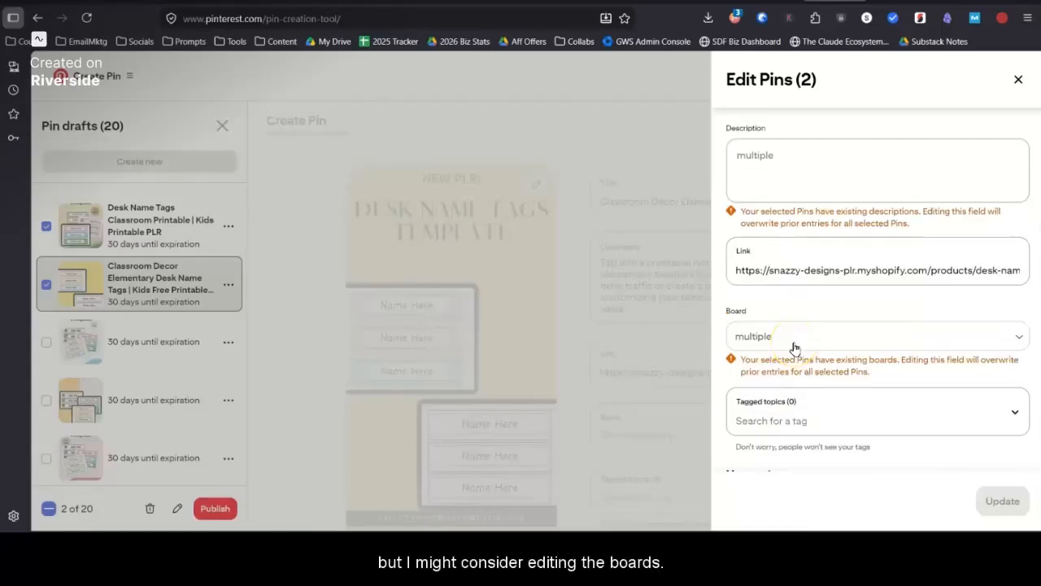
pyautogui.click(795, 345)
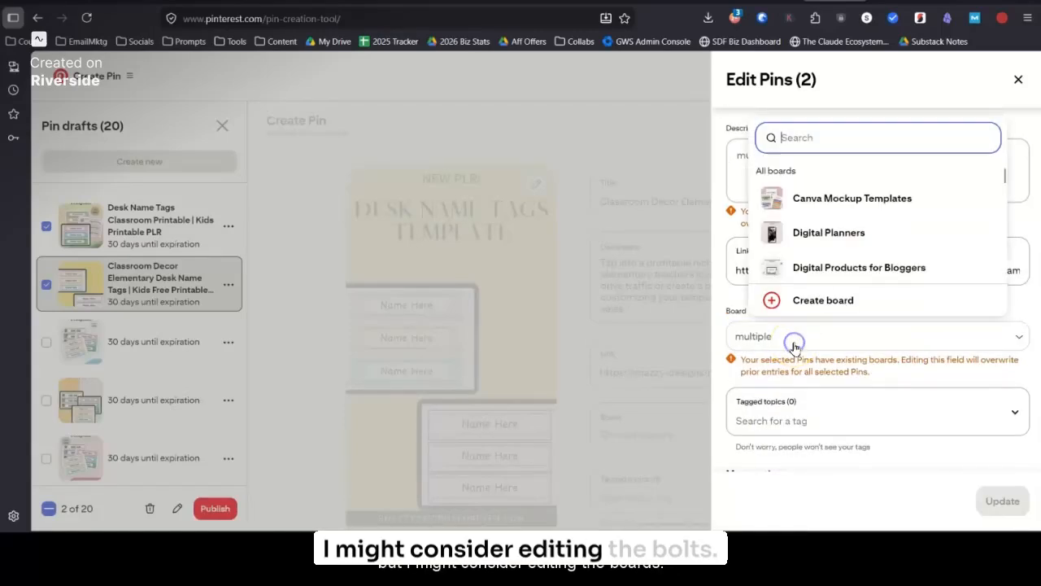
pyautogui.scroll(-2, 808, 236)
pyautogui.scroll(2, 807, 221)
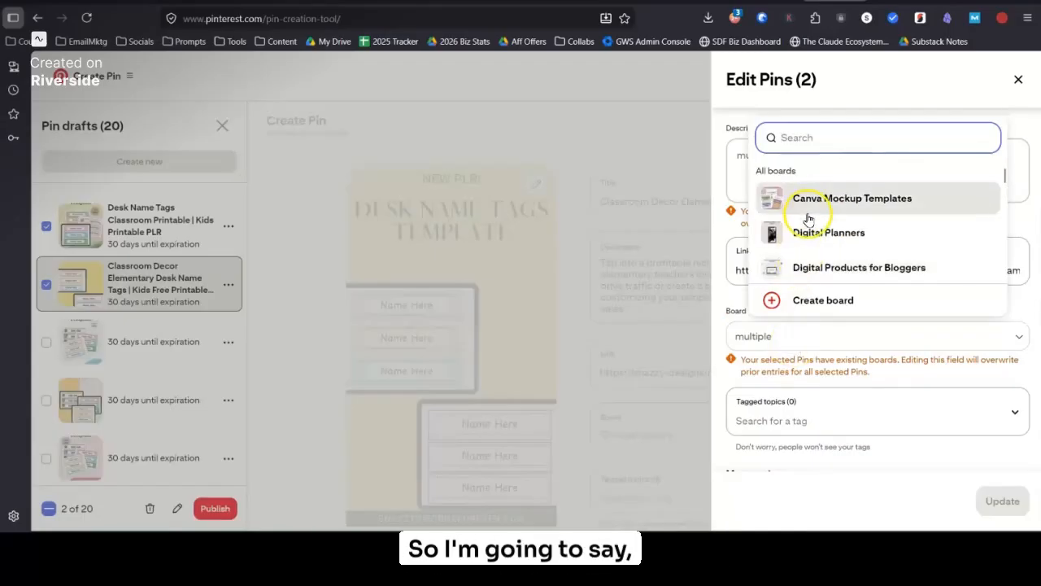
pyautogui.scroll(-1, 803, 244)
pyautogui.scroll(-5, 804, 247)
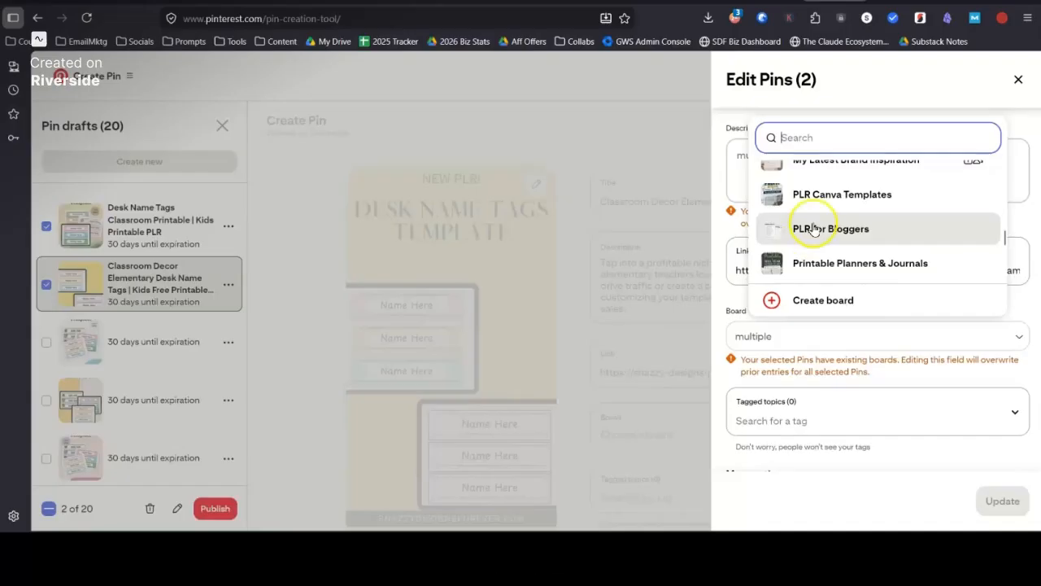
pyautogui.click(814, 229)
pyautogui.click(1001, 498)
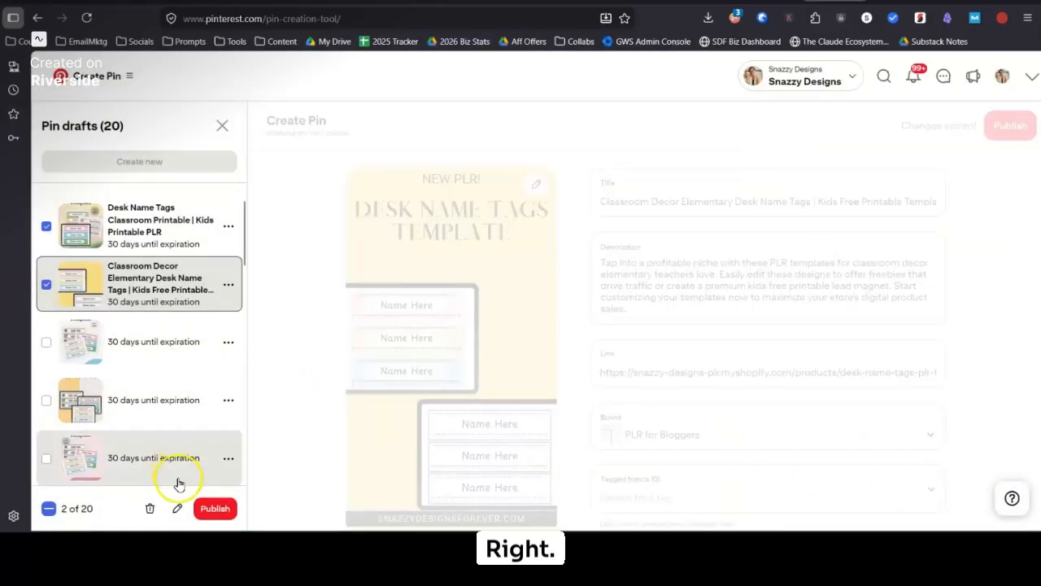
pyautogui.click(177, 508)
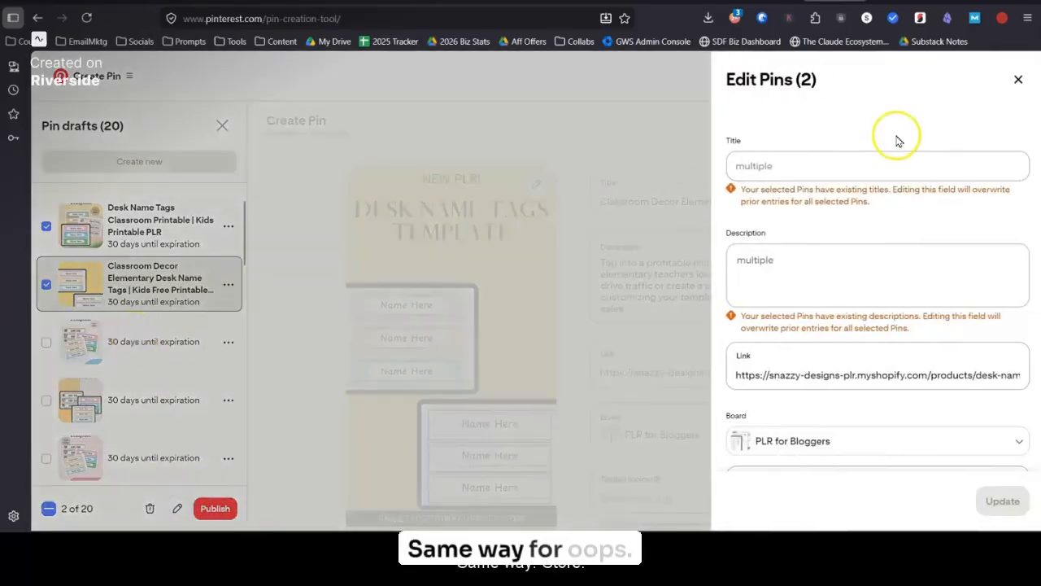
pyautogui.click(1017, 82)
# Step: Clear the selection and select the pink "Desk Name Tags Classroom Printable" draft and the pink "Classroom Decor Elementary Desk Name Tags" draft
pyautogui.click(49, 508)
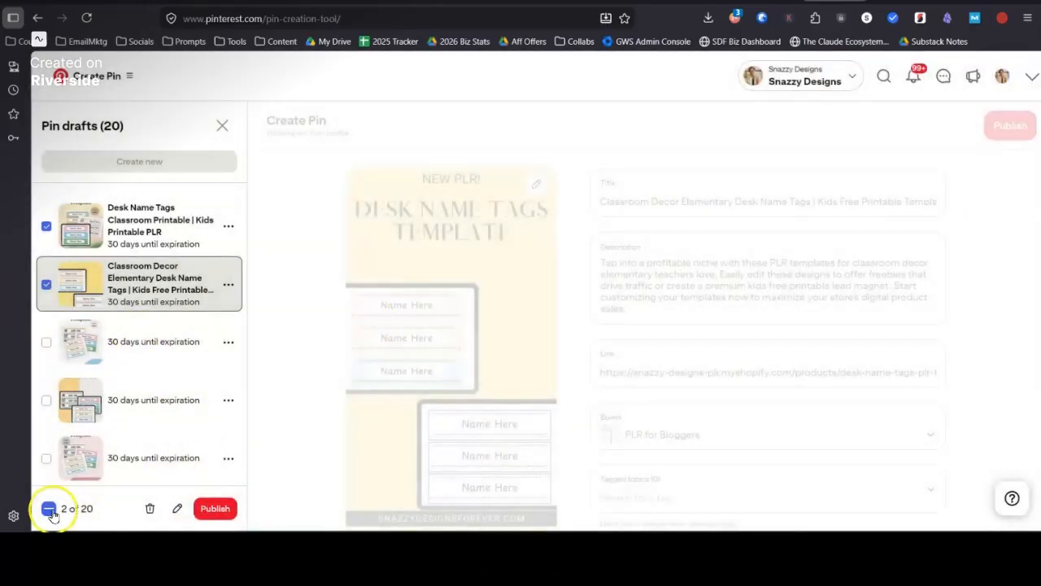
pyautogui.scroll(-5, 154, 407)
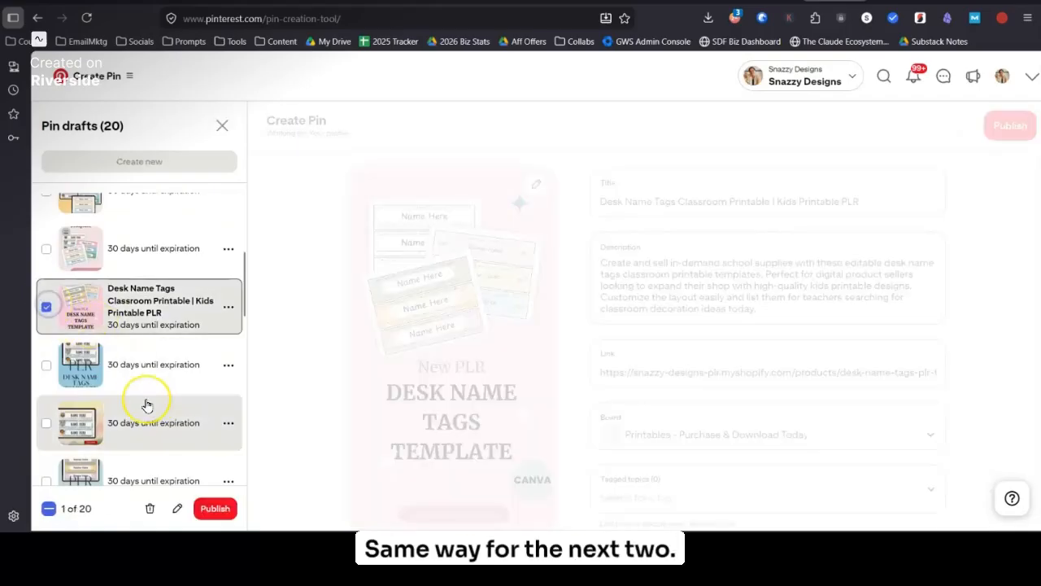
pyautogui.scroll(-2, 144, 400)
pyautogui.scroll(2, 144, 407)
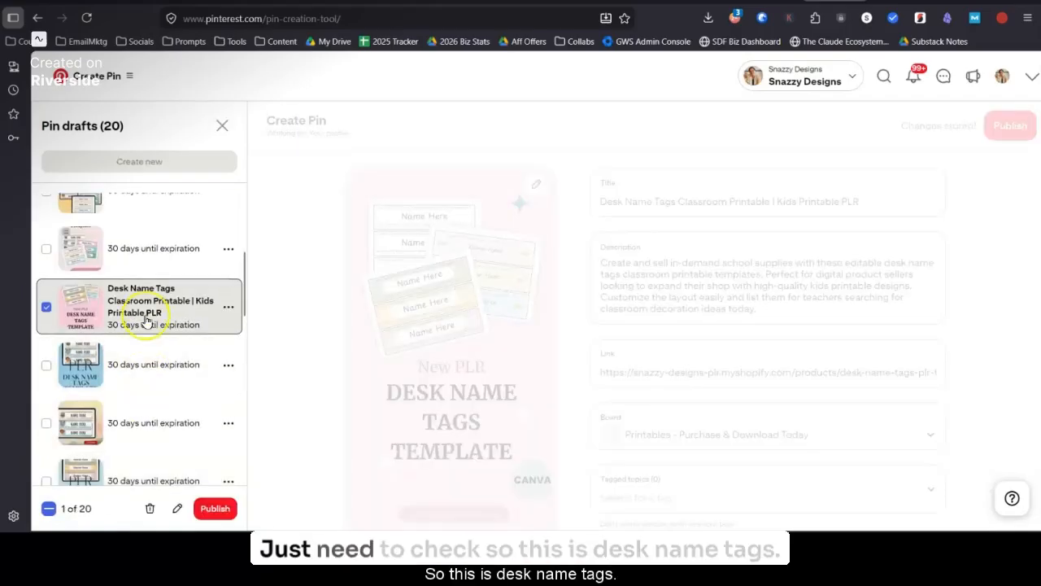
pyautogui.scroll(-5, 132, 366)
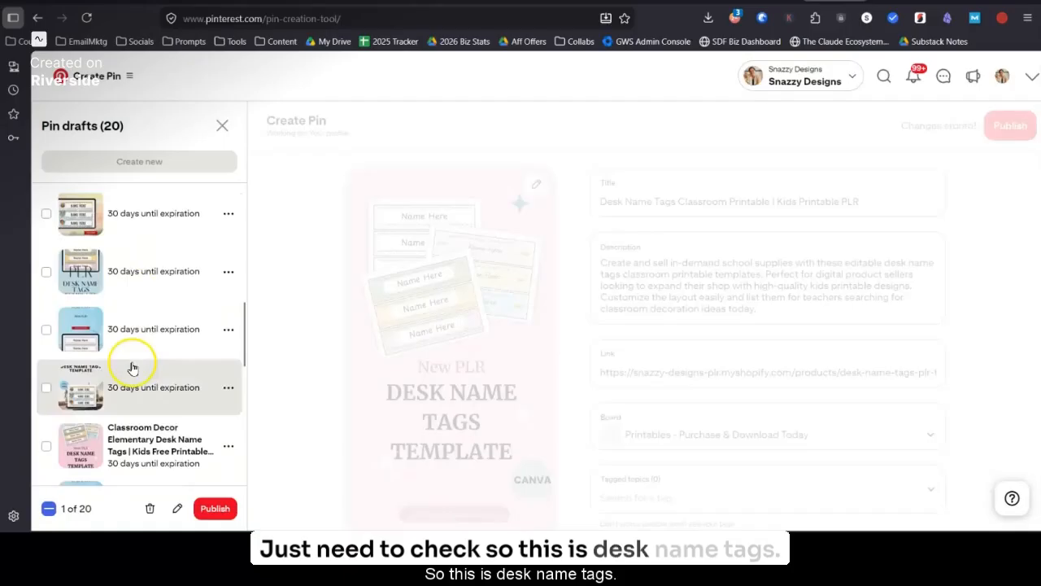
pyautogui.click(46, 446)
# Step: Swap the selected Classroom Decor Elementary draft for the pink "Classroom Decoration Ideas" draft, and open the pair for bulk editing
pyautogui.scroll(-5, 167, 407)
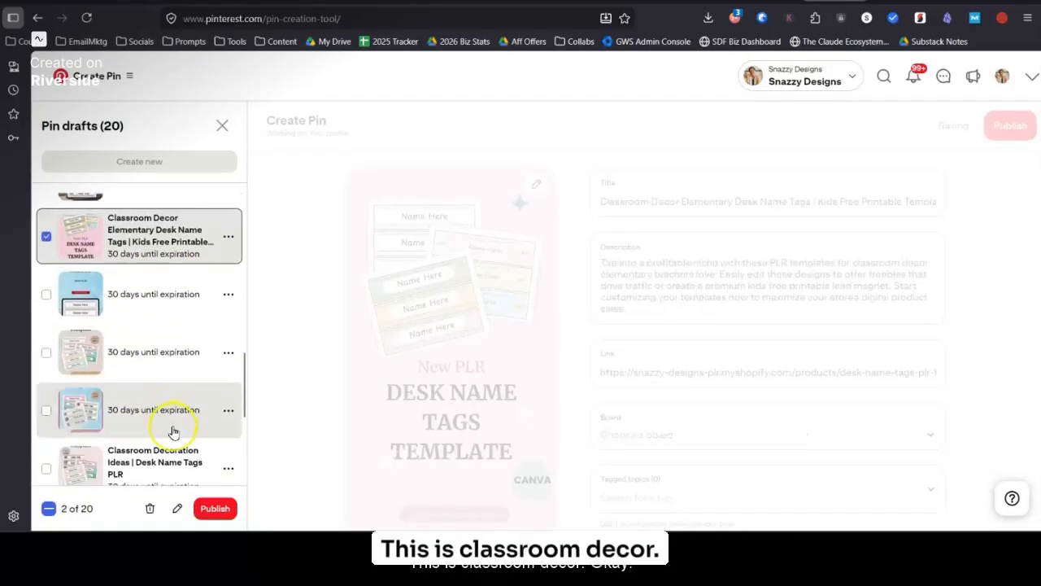
pyautogui.scroll(-6, 173, 431)
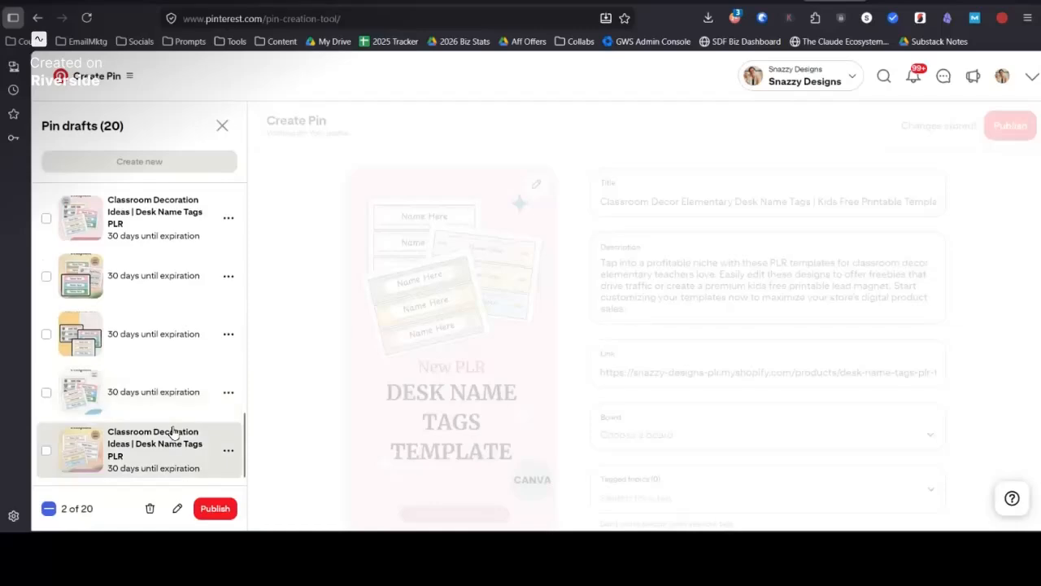
pyautogui.scroll(7, 173, 432)
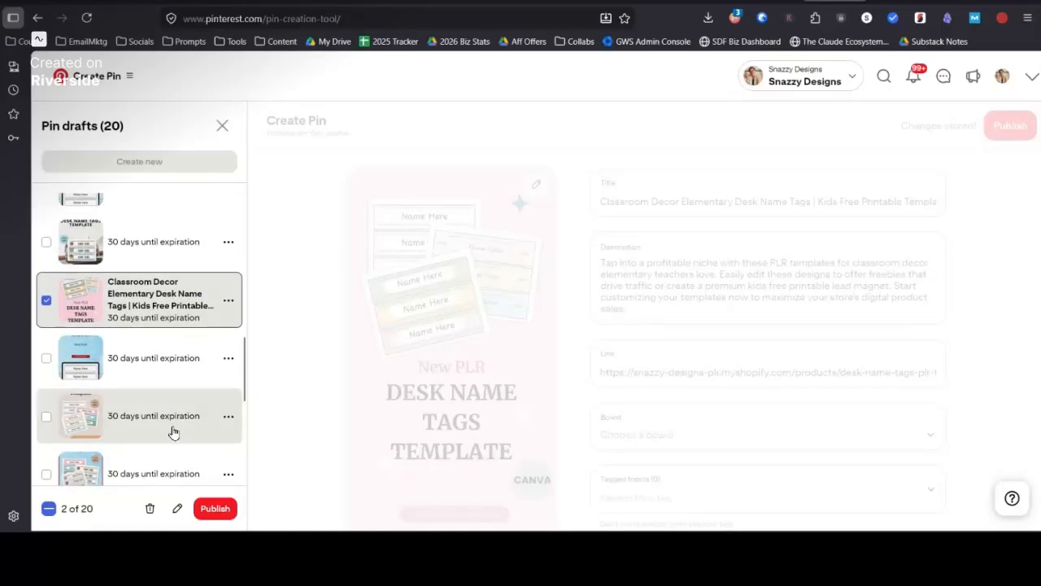
pyautogui.scroll(-5, 173, 431)
pyautogui.scroll(3, 173, 428)
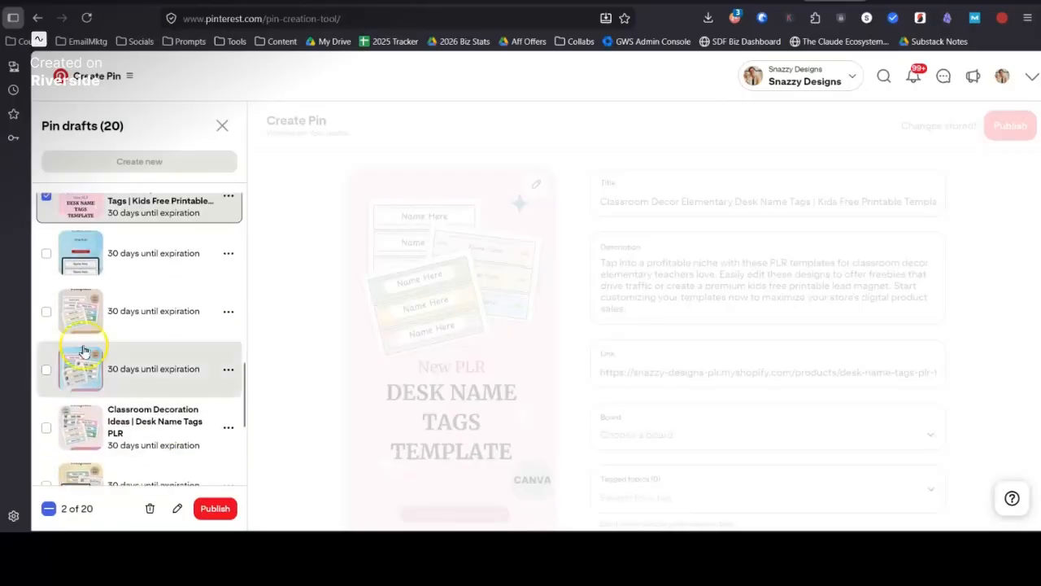
pyautogui.click(45, 427)
pyautogui.click(177, 508)
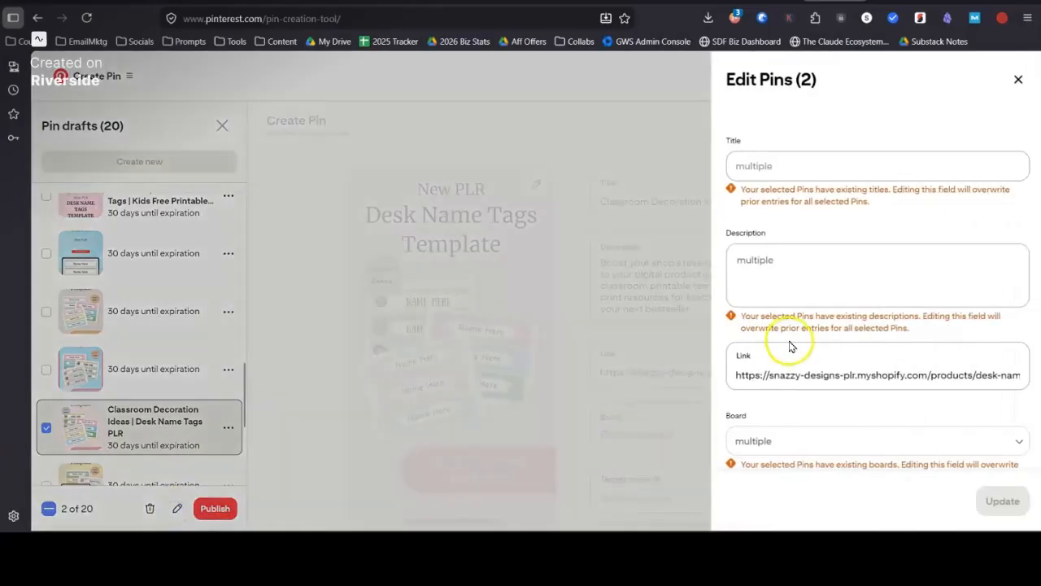
# Step: Browse the board choices for the two selected Pins, leave their boards as they are, close the bulk editor and clear the selection
pyautogui.click(818, 442)
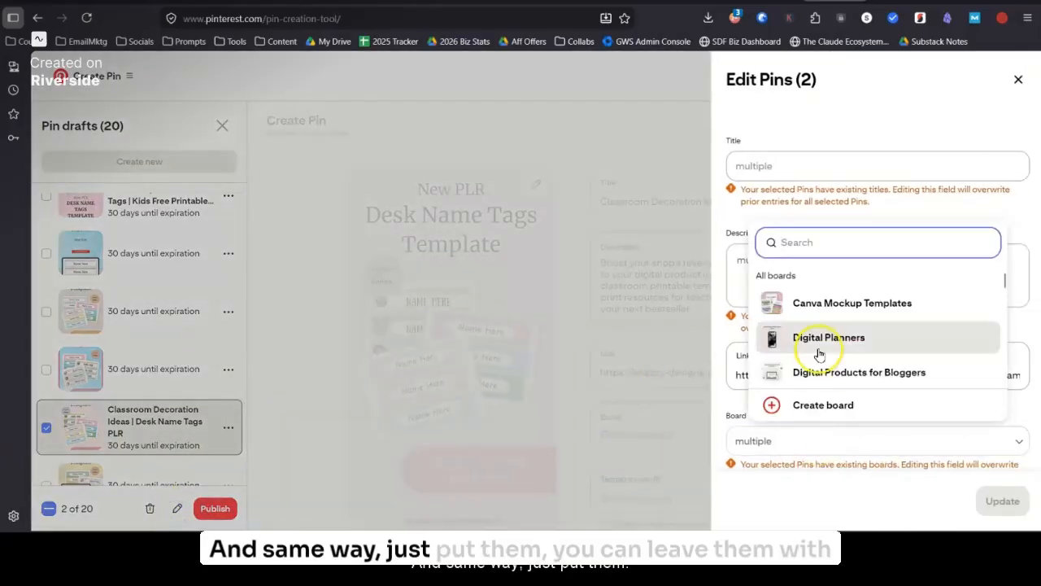
pyautogui.scroll(-2, 819, 351)
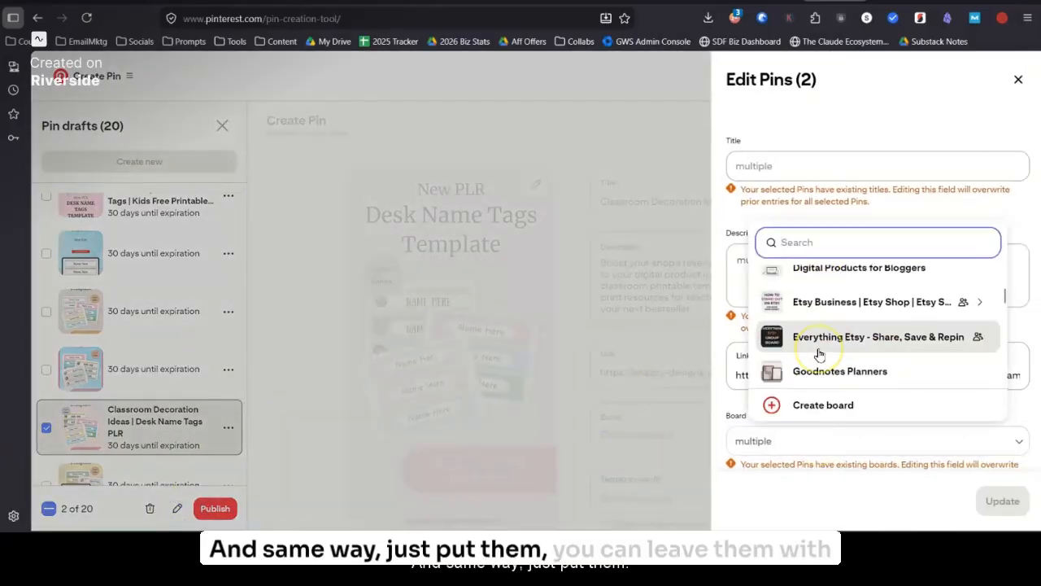
pyautogui.click(724, 425)
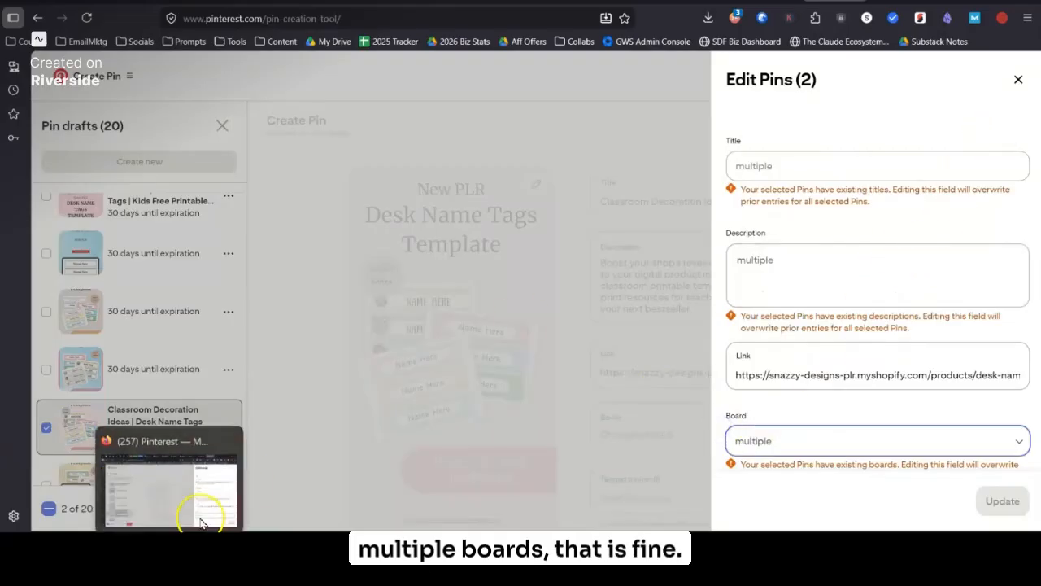
pyautogui.click(546, 256)
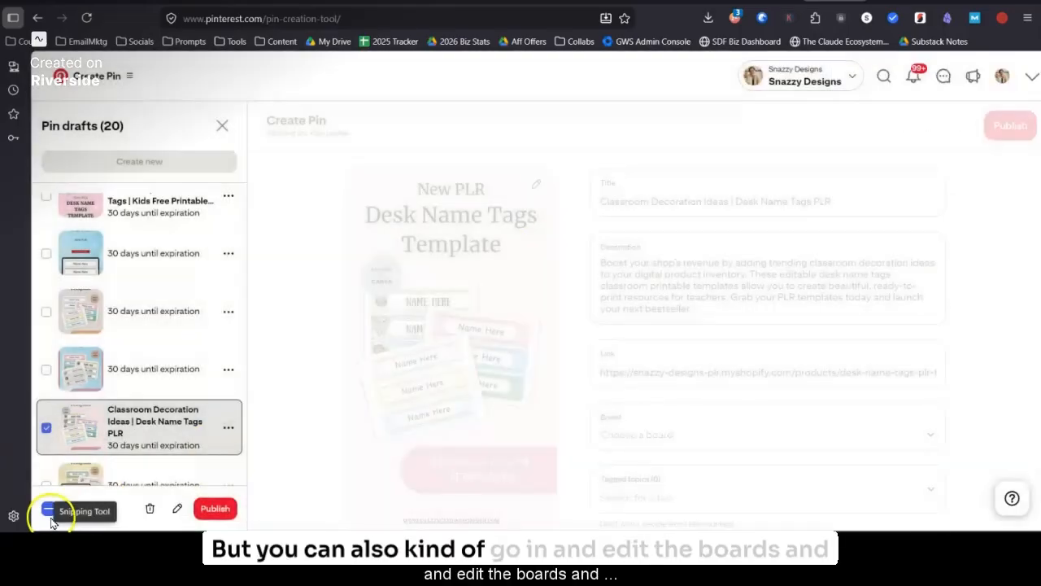
pyautogui.click(48, 510)
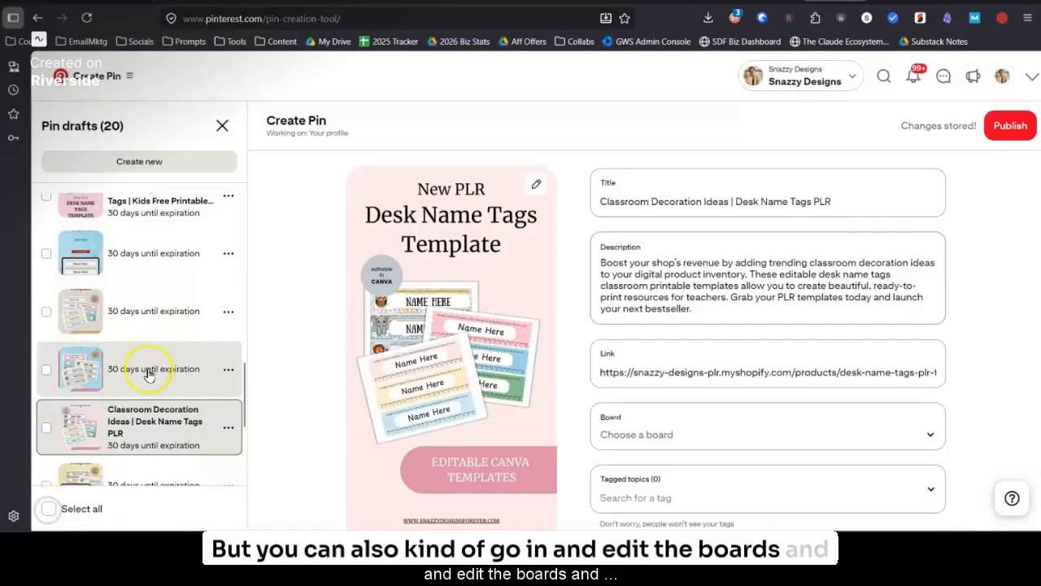
# Step: Select the last two "Classroom Decoration Ideas" drafts, check their board setting in the bulk editor, and deselect them without changing it
pyautogui.scroll(-3, 147, 370)
pyautogui.scroll(-1, 148, 375)
pyautogui.click(46, 219)
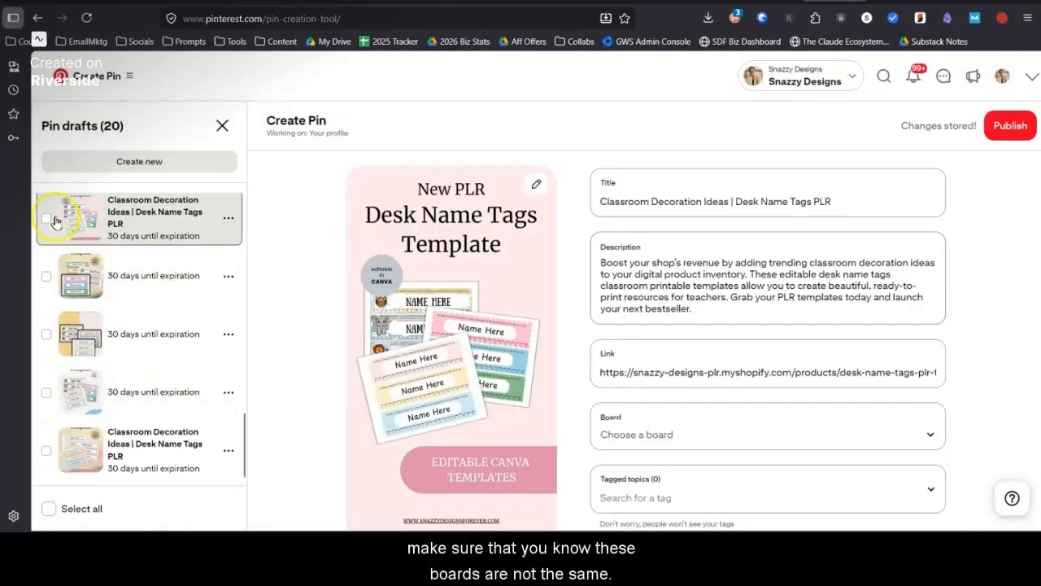
pyautogui.click(43, 456)
pyautogui.click(176, 508)
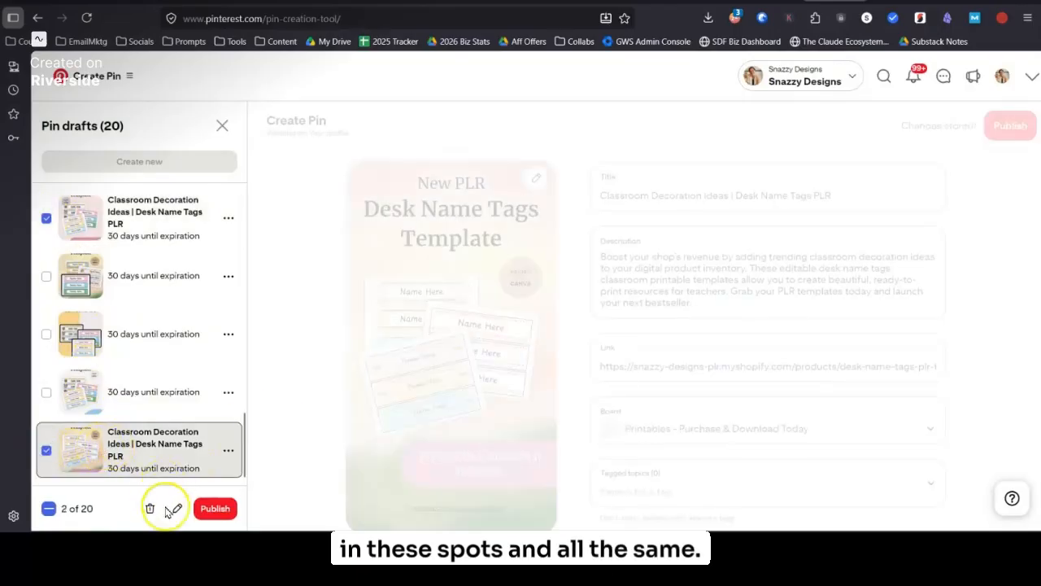
pyautogui.scroll(-2, 743, 365)
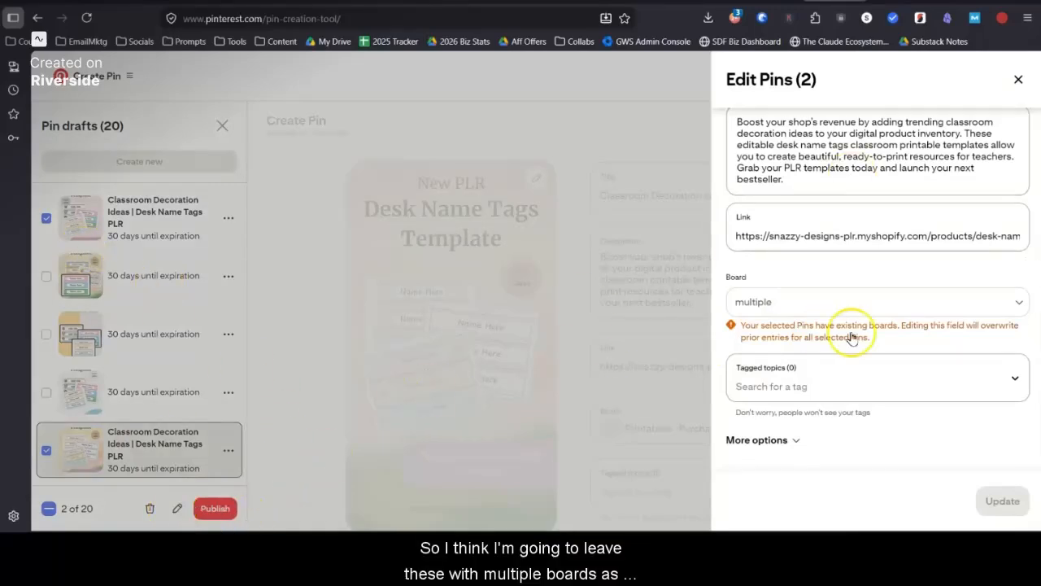
pyautogui.click(1020, 81)
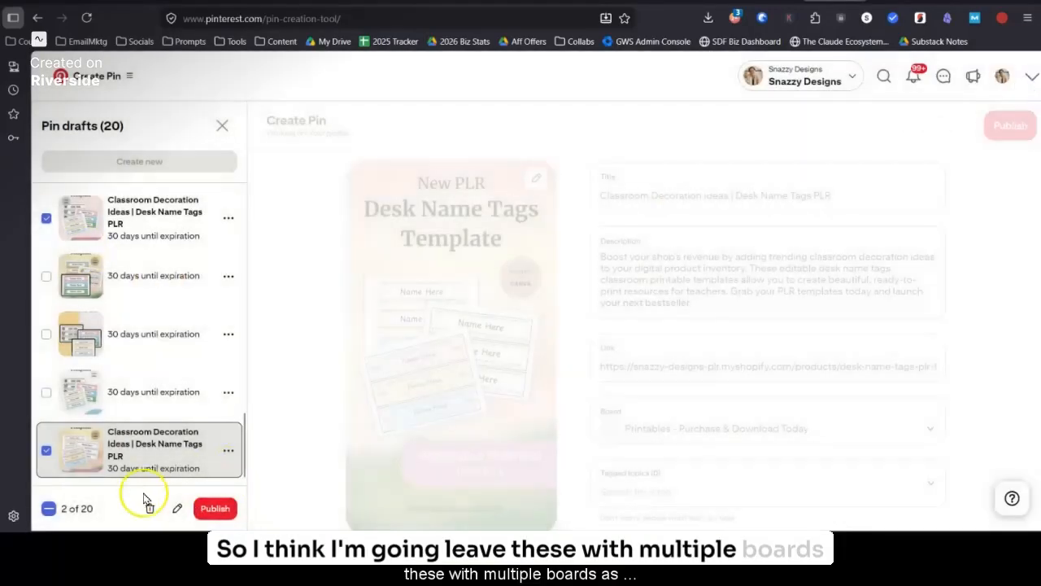
pyautogui.click(48, 510)
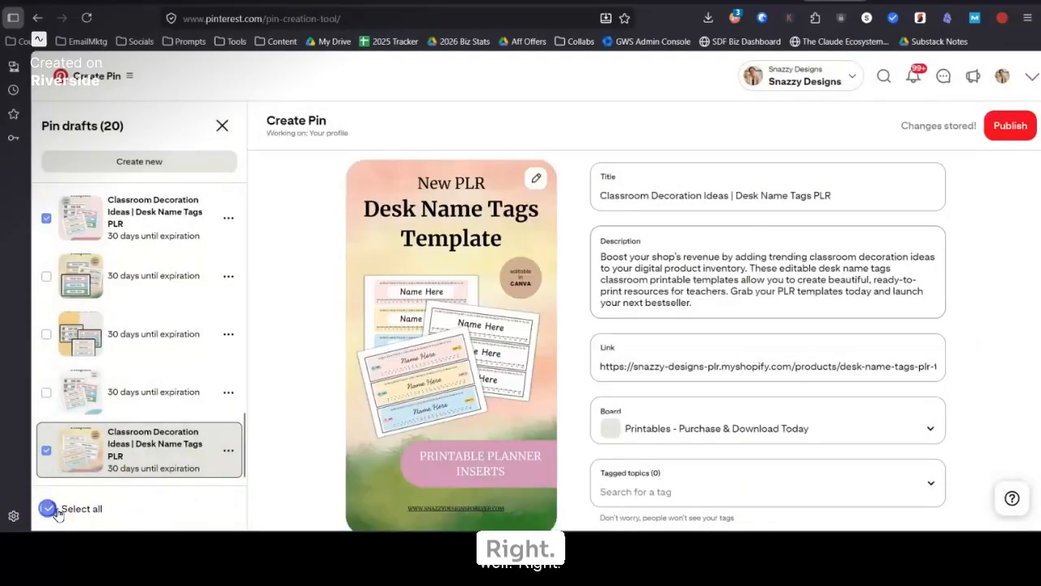
# Step: Select all six titled drafts: the two Classroom Decoration Ideas, two Classroom Decor Elementary and two Desk Name Tags Classroom Printable Pins
pyautogui.click(46, 450)
pyautogui.scroll(3, 57, 390)
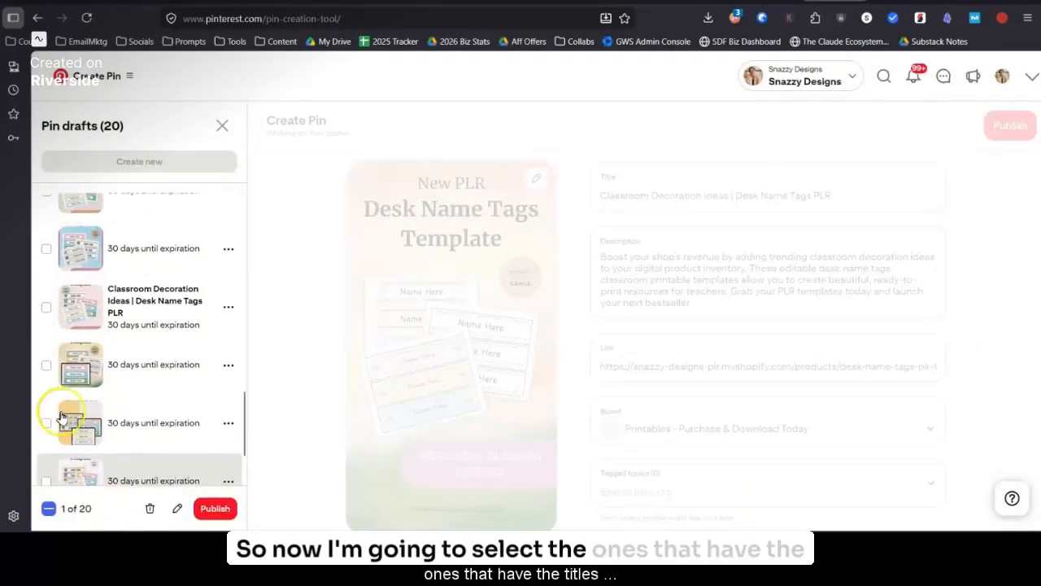
pyautogui.click(46, 326)
pyautogui.scroll(2, 49, 325)
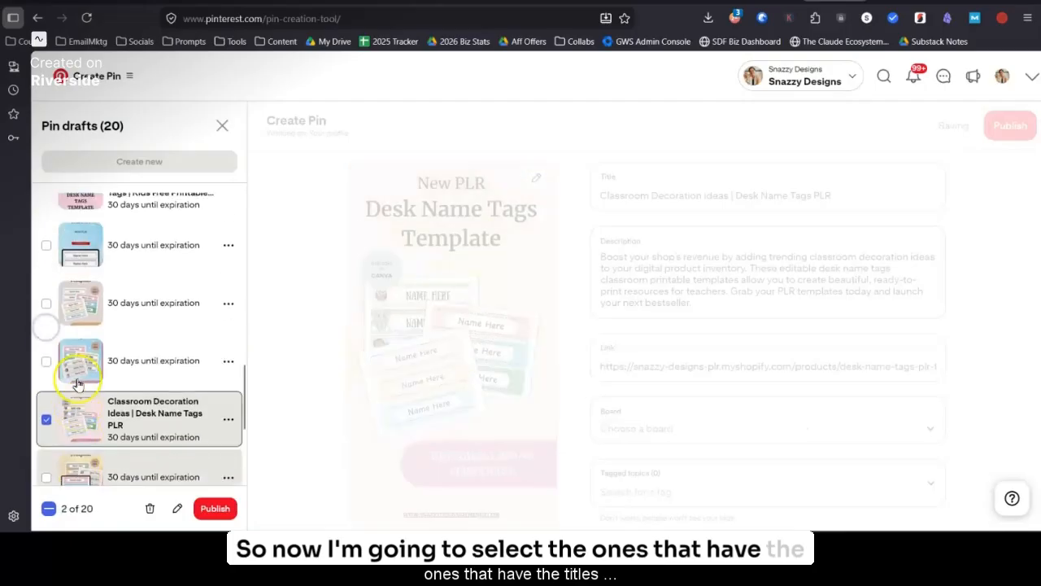
pyautogui.click(47, 195)
pyautogui.scroll(5, 144, 295)
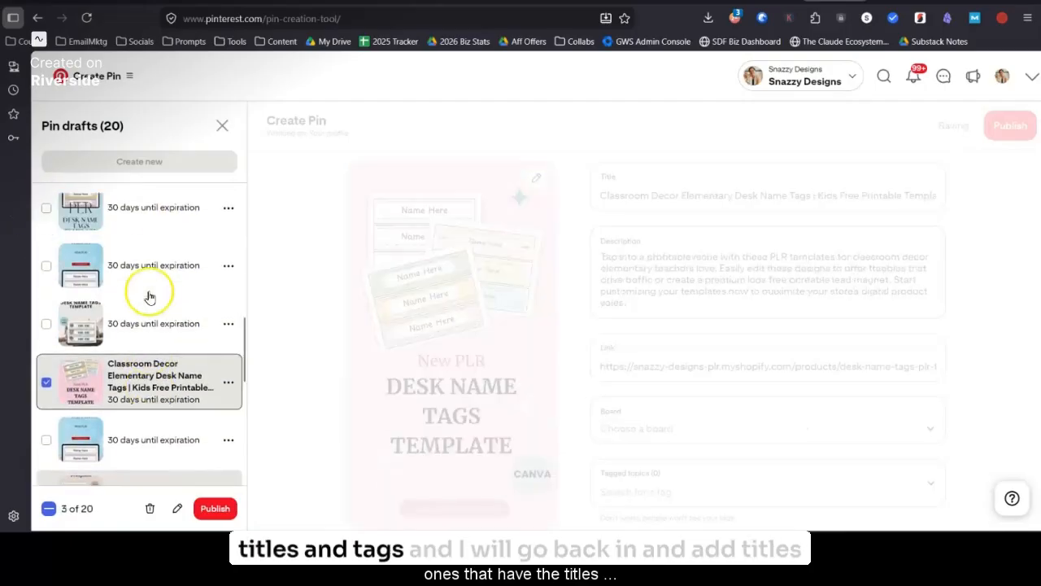
pyautogui.scroll(-3, 82, 327)
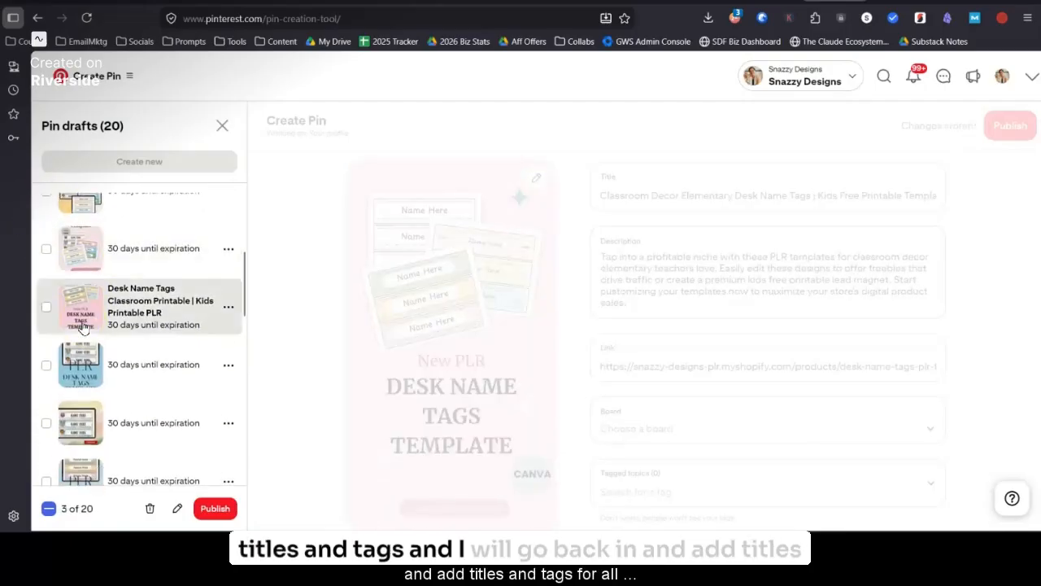
pyautogui.click(46, 309)
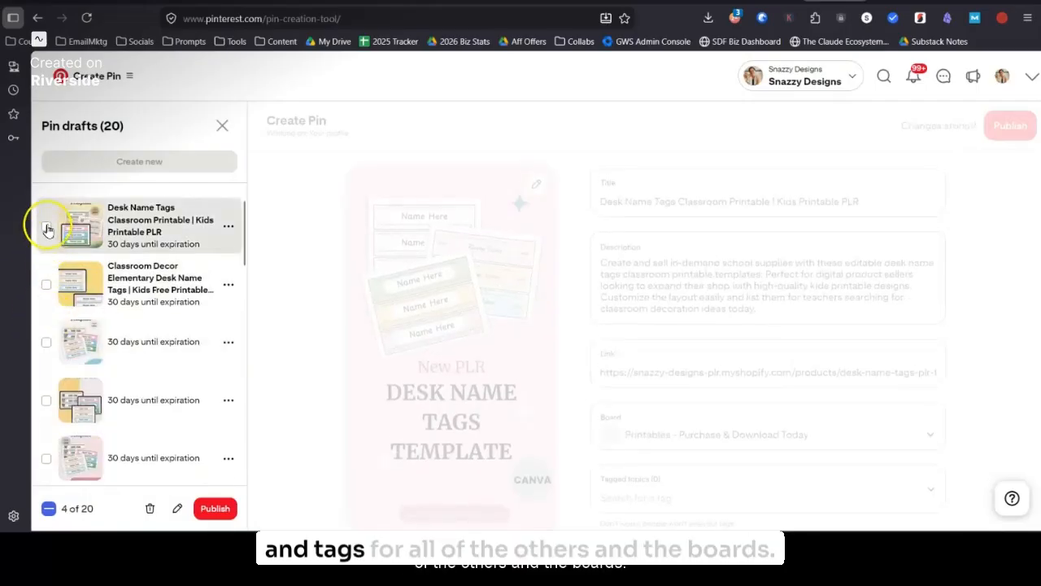
pyautogui.click(45, 228)
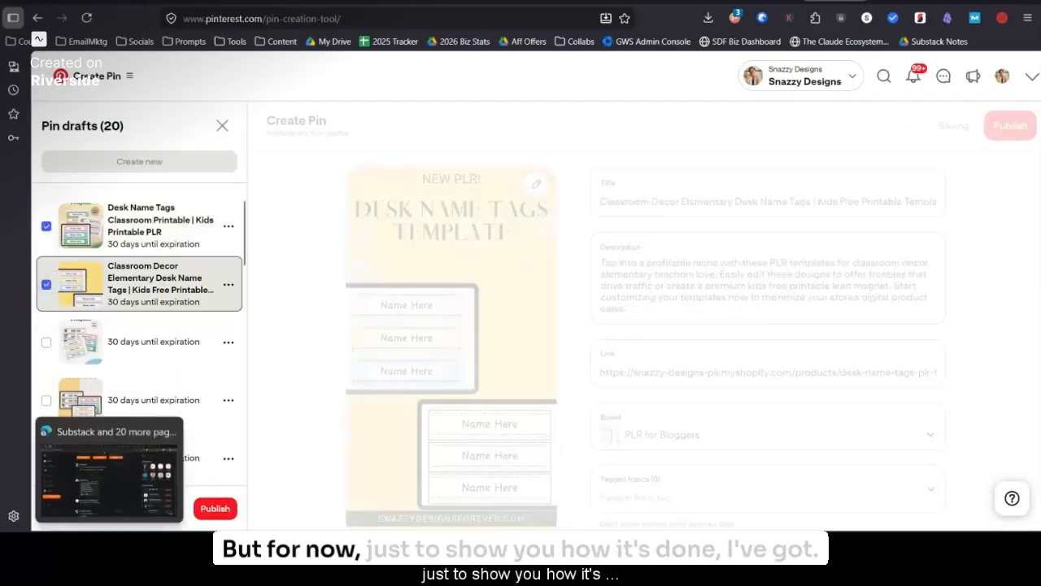
pyautogui.moveTo(150, 493)
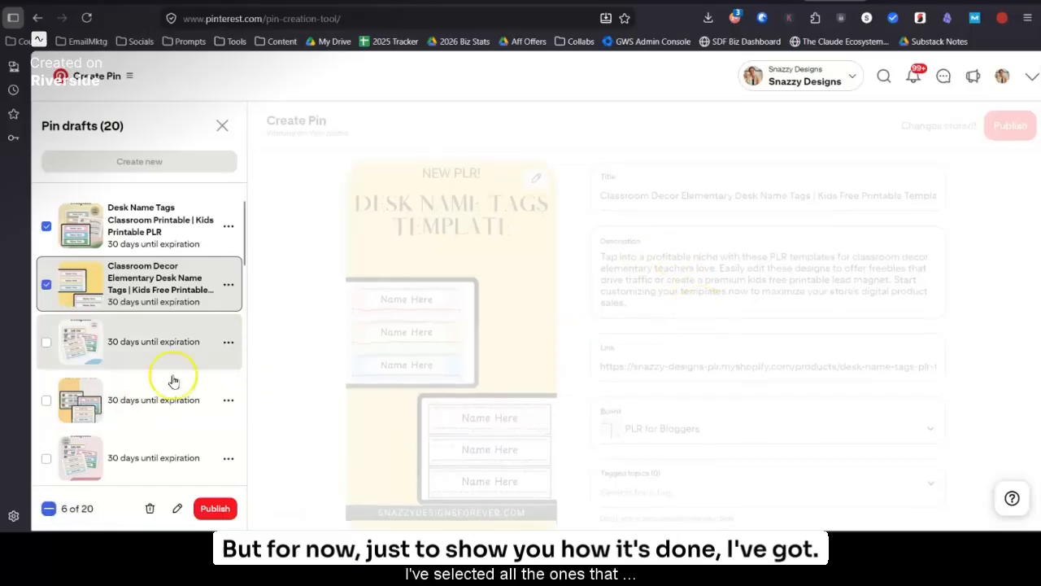
# Step: Open the six selected drafts for bulk editing, check the additional options for a scheduling setting, and close the editor and clear the selection
pyautogui.scroll(-2, 170, 379)
pyautogui.scroll(-4, 163, 440)
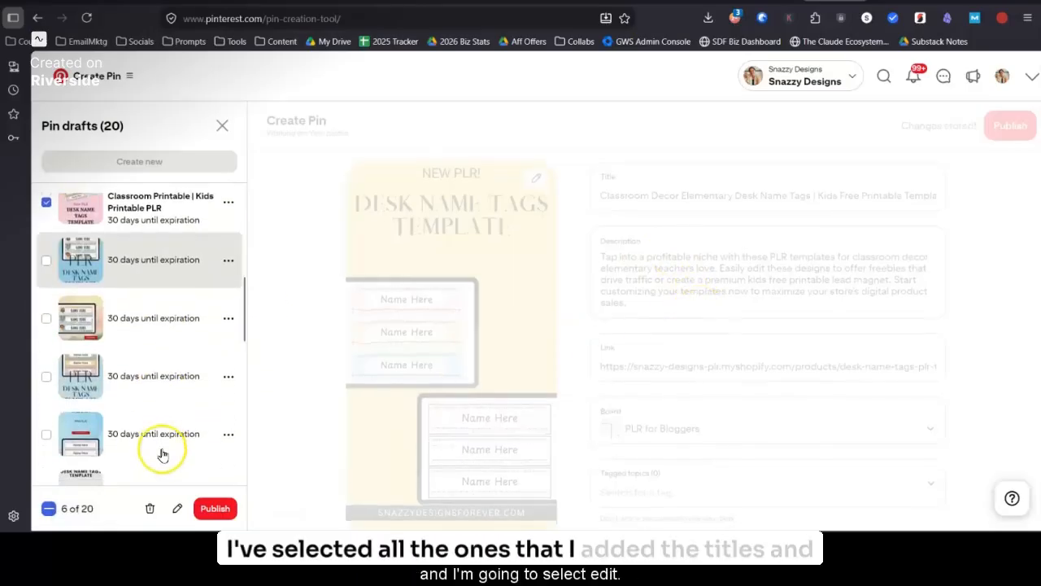
pyautogui.click(177, 508)
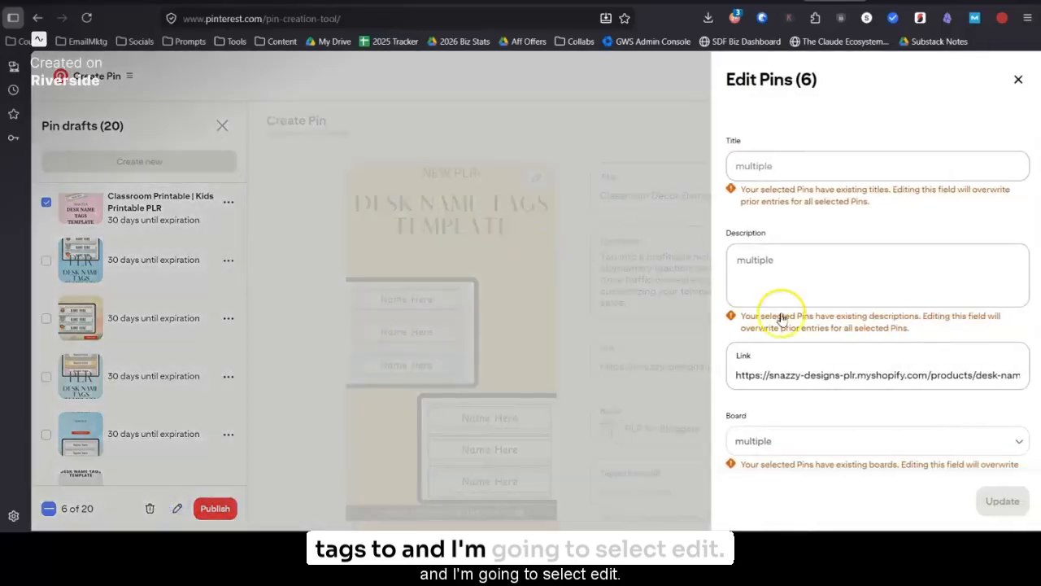
pyautogui.scroll(-3, 822, 374)
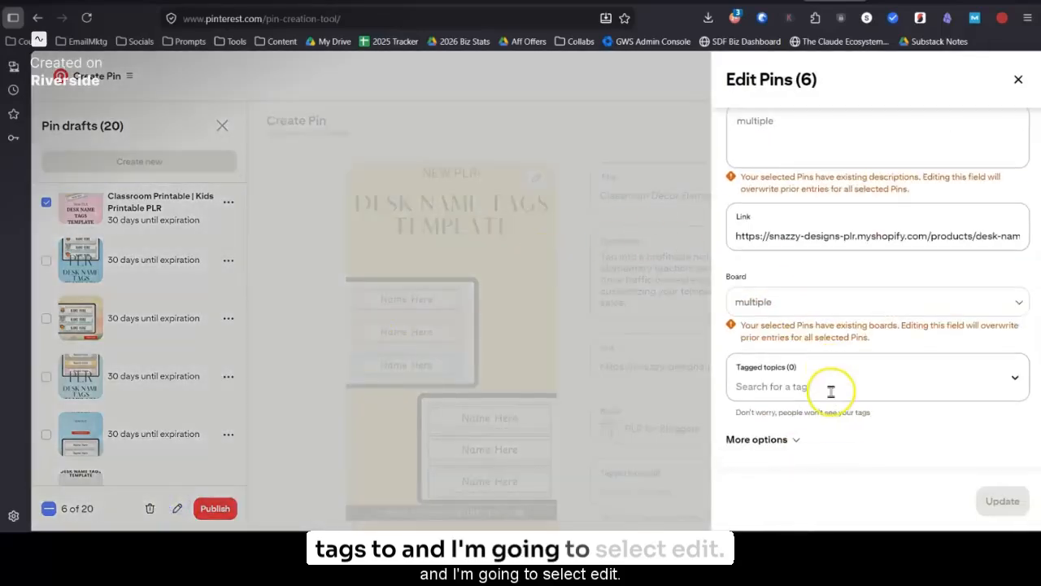
pyautogui.click(777, 439)
pyautogui.scroll(3, 800, 416)
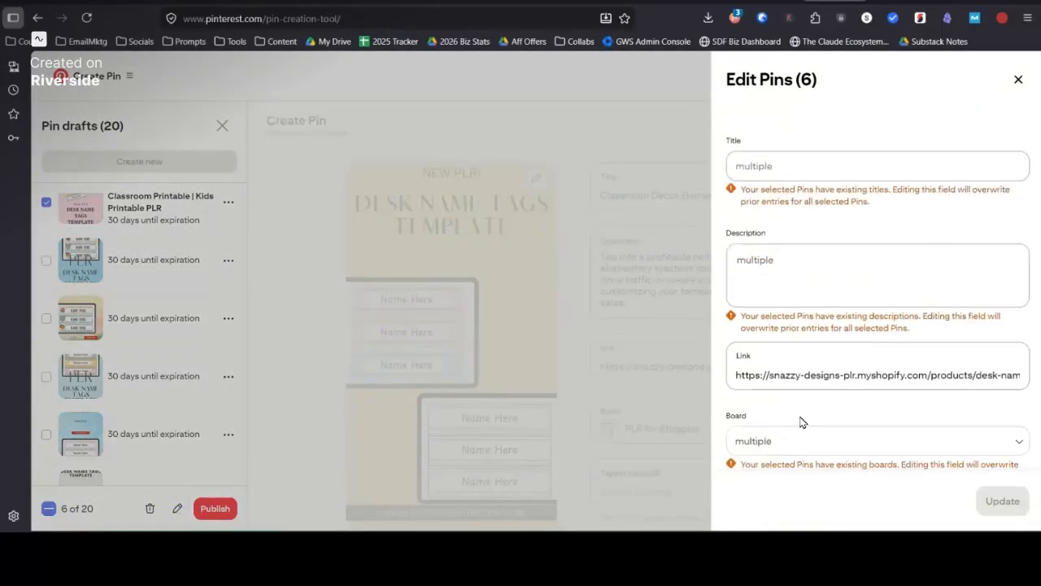
pyautogui.click(1017, 78)
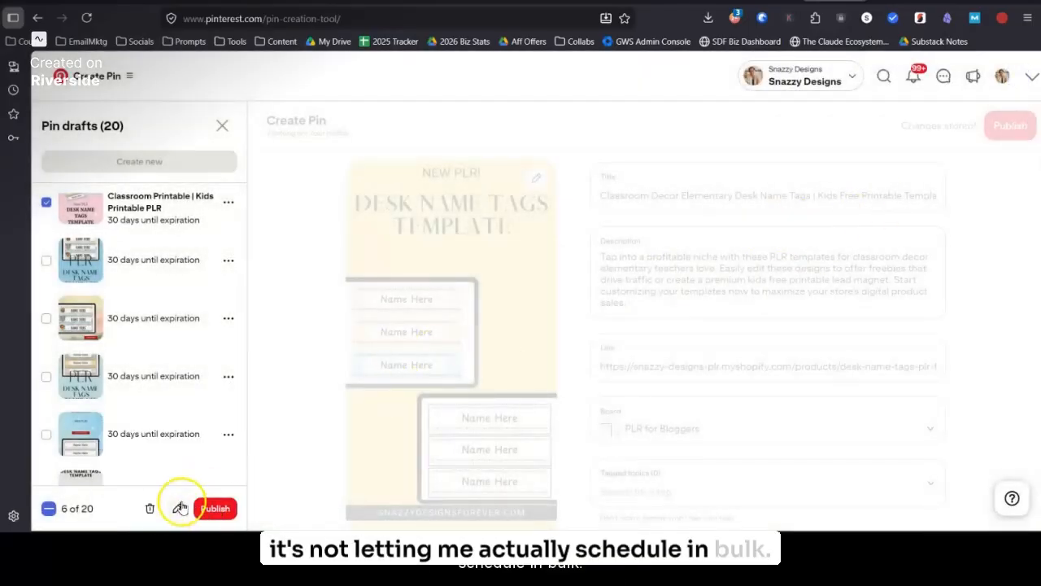
pyautogui.click(103, 508)
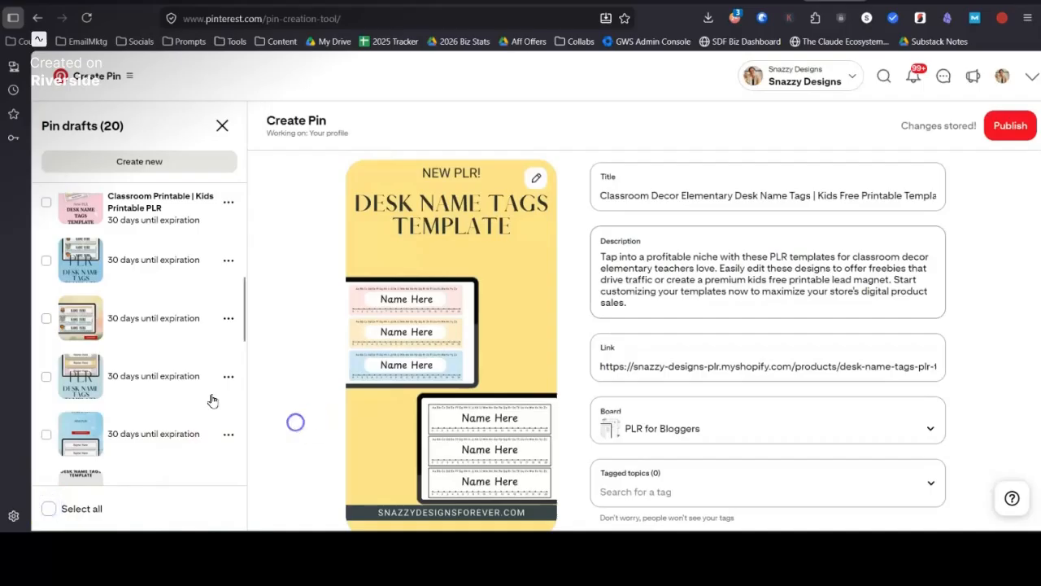
# Step: Schedule the first "Desk Name Tags Classroom Printable" draft to publish at a later date, 06/12/2026 at 12:00 PM
pyautogui.click(154, 232)
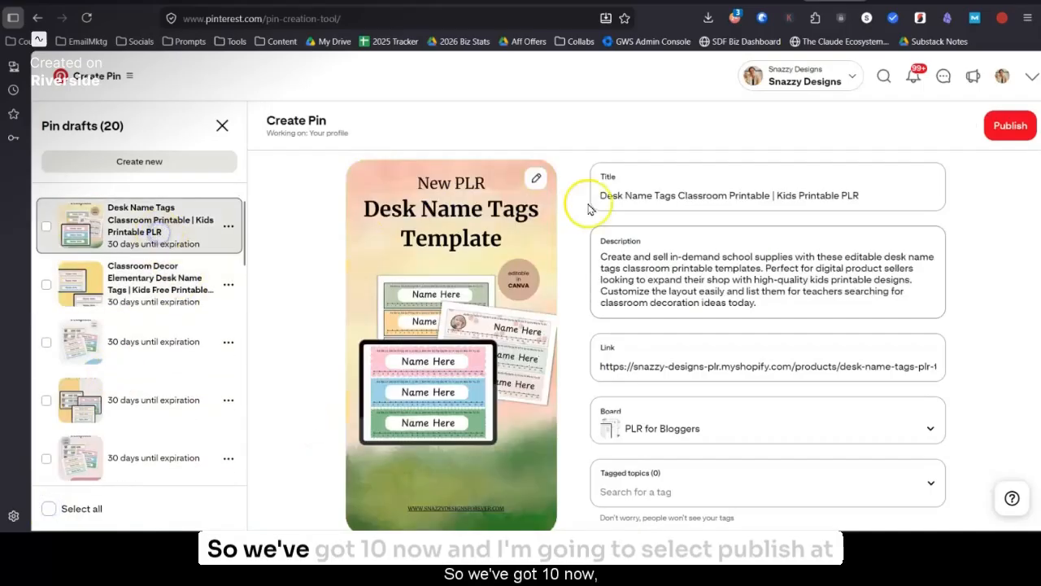
pyautogui.scroll(-3, 725, 400)
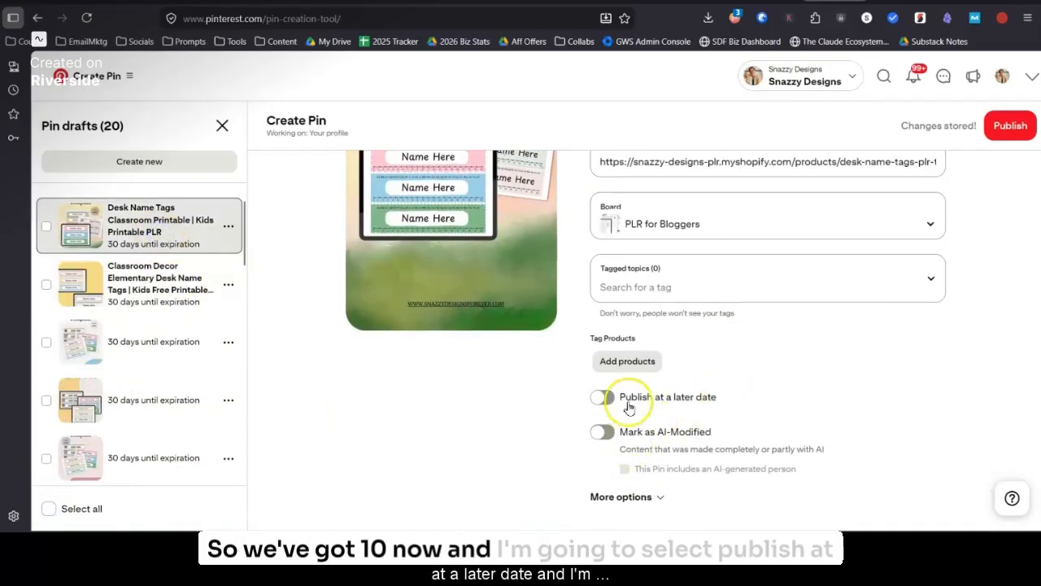
pyautogui.click(604, 398)
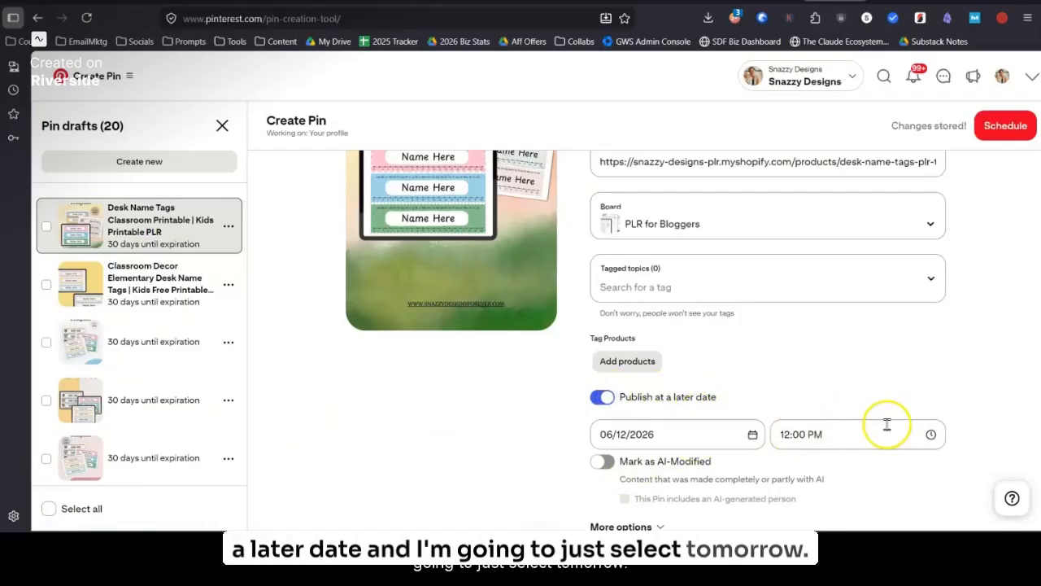
pyautogui.scroll(-1, 797, 458)
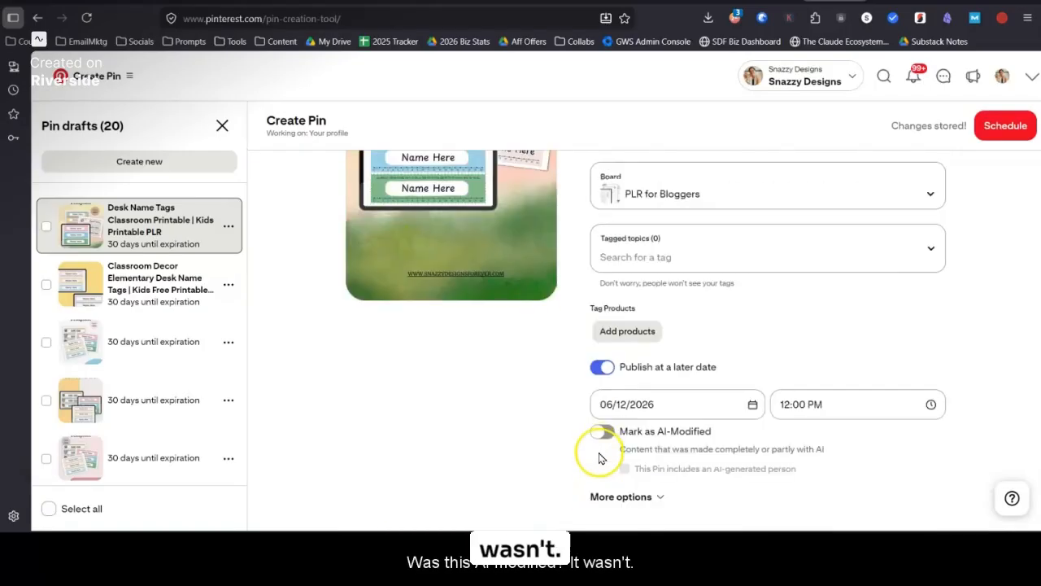
pyautogui.click(1004, 127)
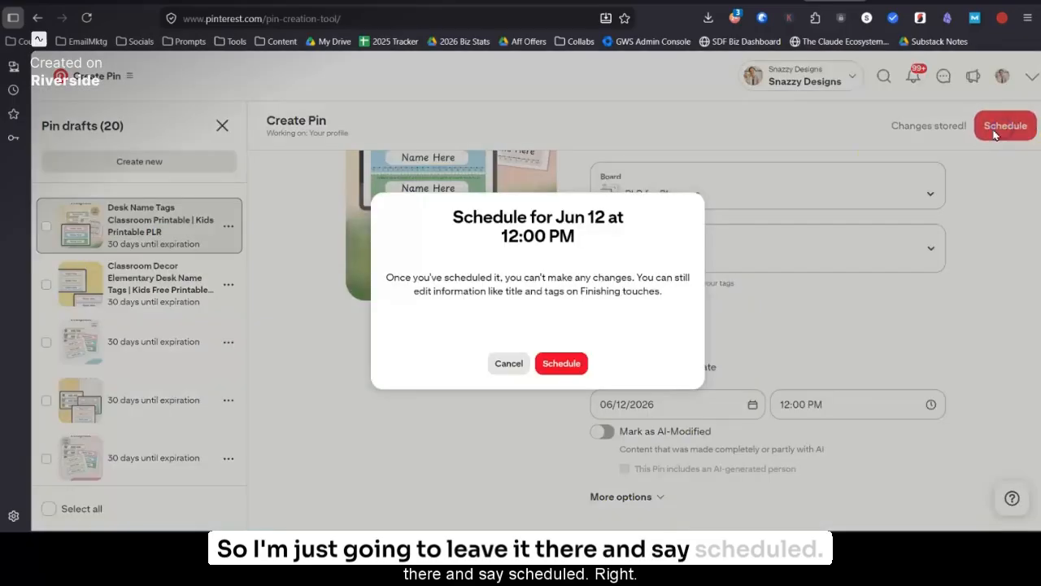
pyautogui.click(553, 366)
# Step: Schedule the yellow "Classroom Decor Elementary Desk Name Tags" draft to publish on 06/19/2026 at 12:00 PM
pyautogui.click(171, 300)
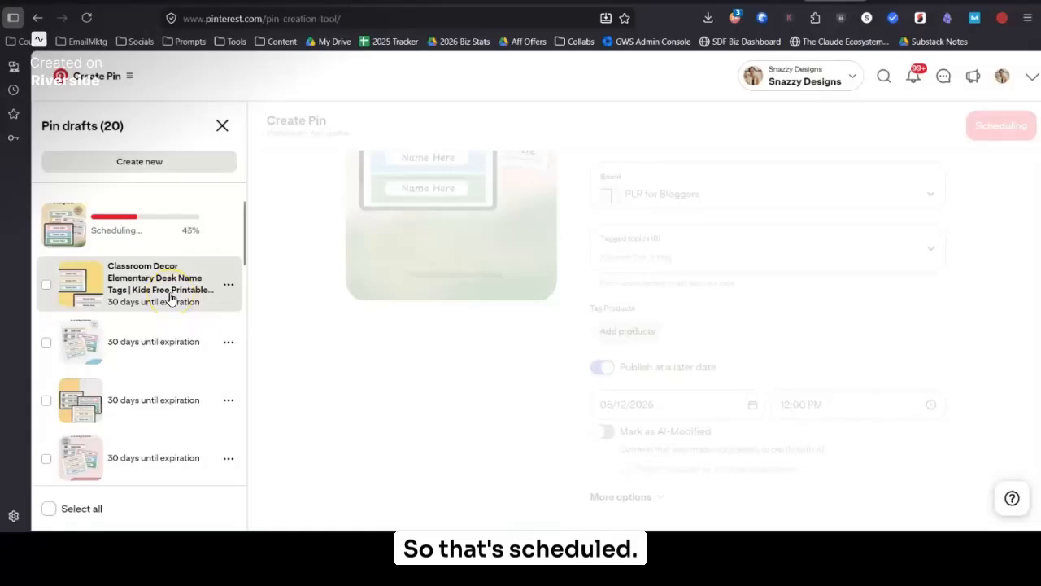
pyautogui.click(603, 398)
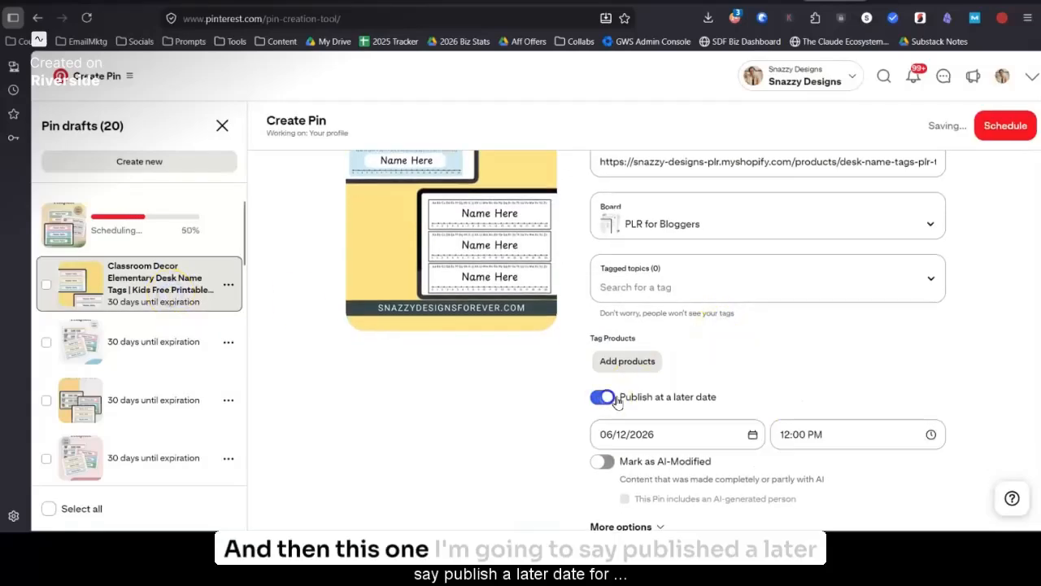
pyautogui.click(697, 430)
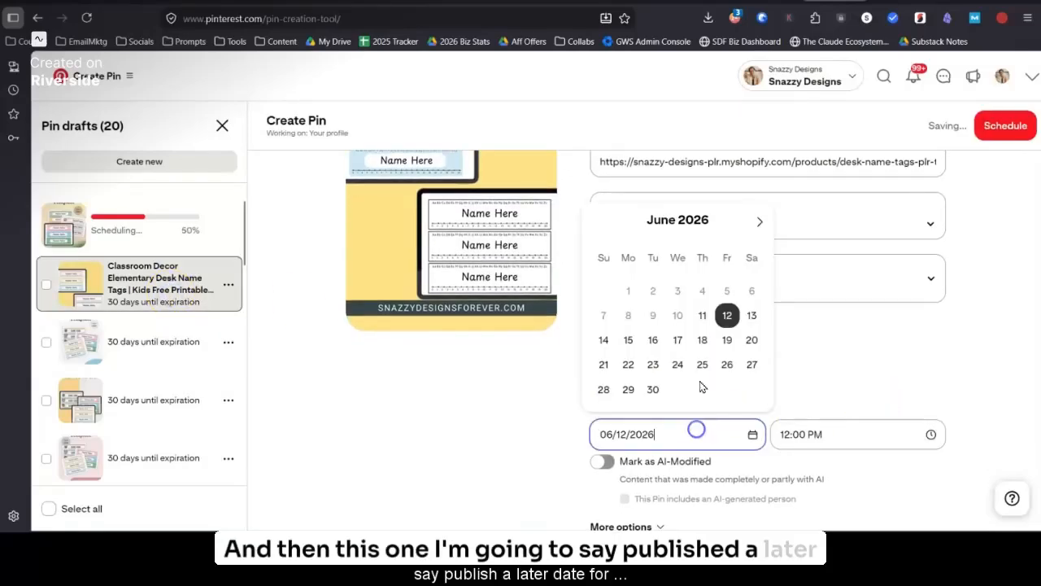
pyautogui.click(750, 315)
pyautogui.click(647, 431)
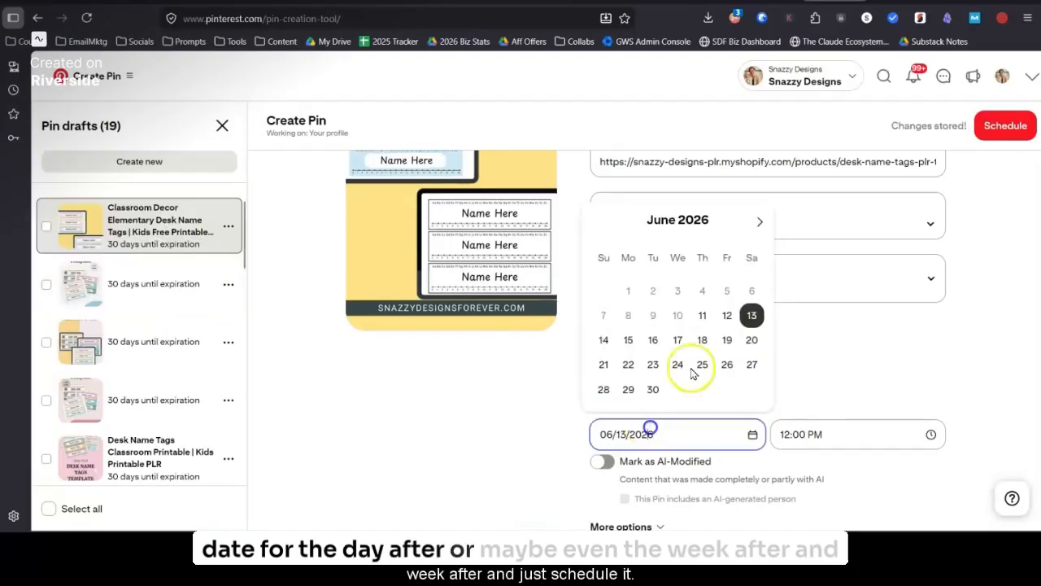
pyautogui.click(727, 340)
pyautogui.click(984, 130)
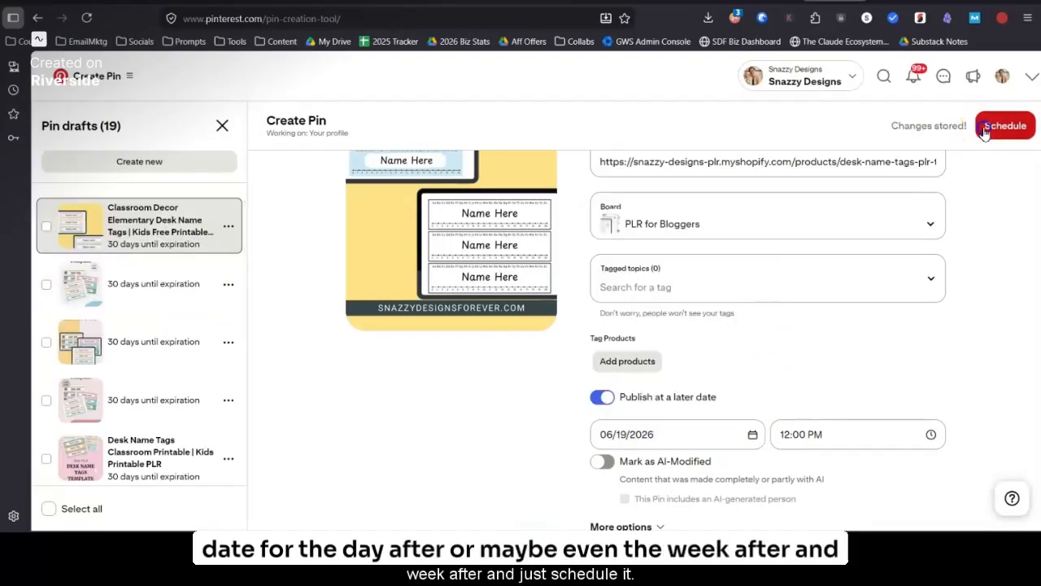
pyautogui.click(567, 364)
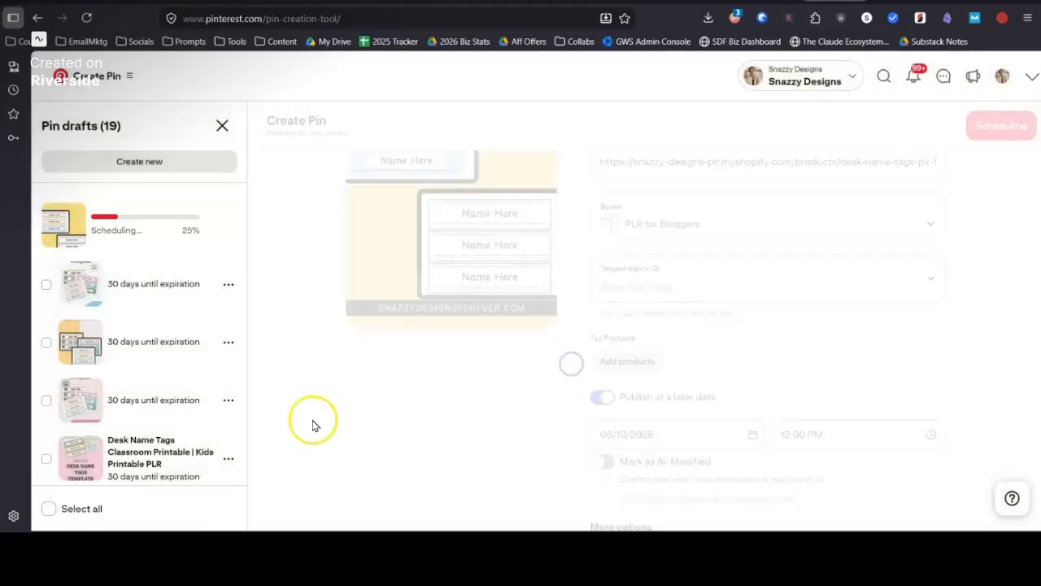
# Step: Schedule the pink "Desk Name Tags Classroom Printable | Kids Printable PLR" draft to publish on 06/26/2026 at 12:00 PM
pyautogui.click(122, 456)
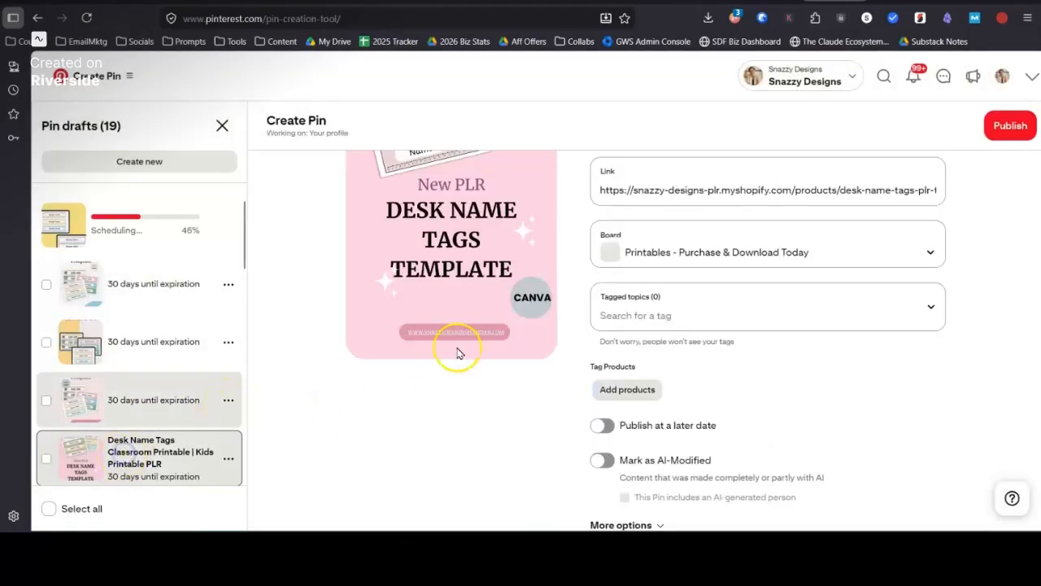
pyautogui.click(604, 397)
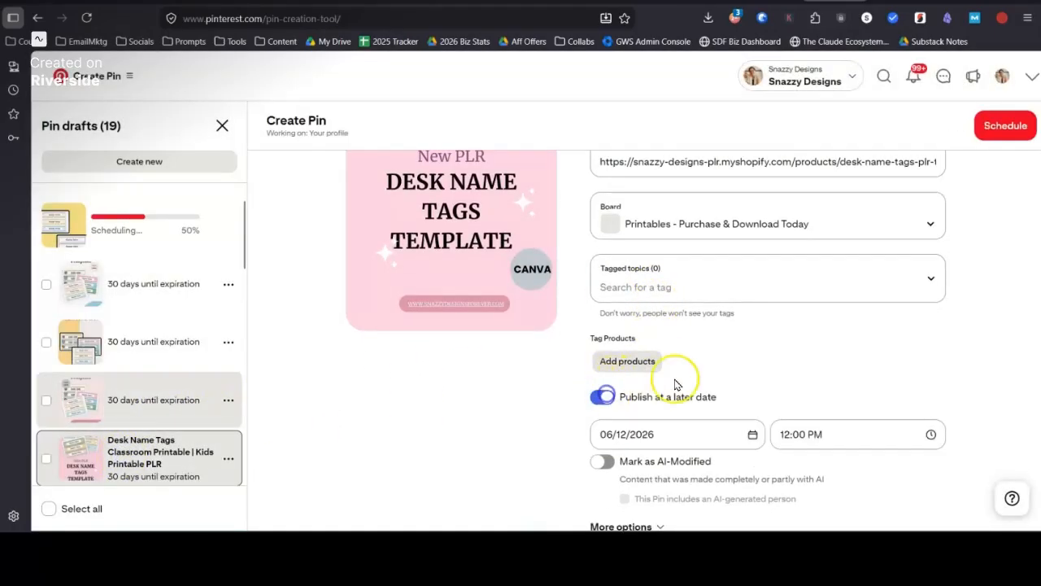
pyautogui.click(663, 431)
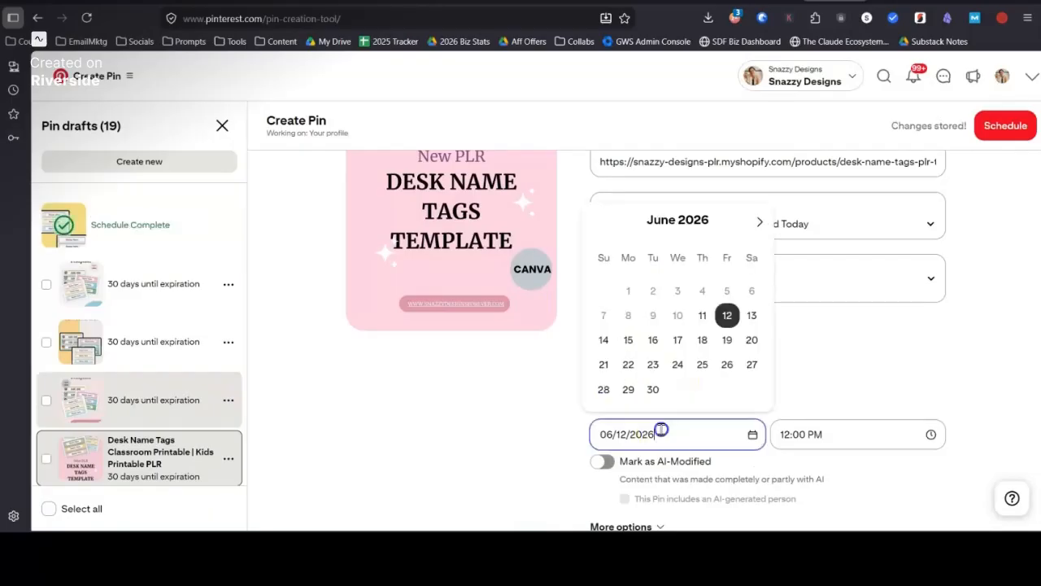
pyautogui.click(727, 366)
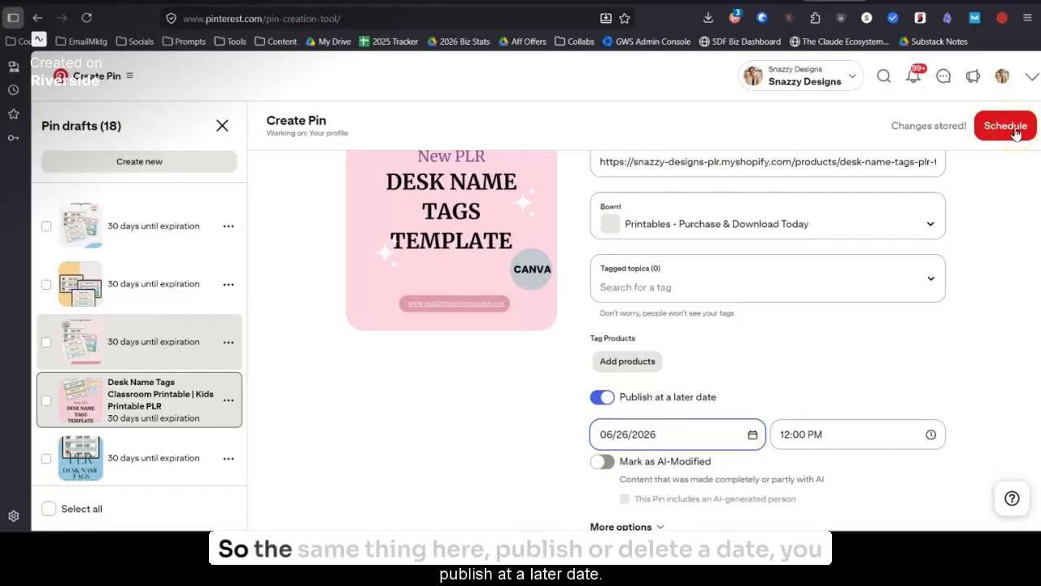
pyautogui.click(1006, 127)
pyautogui.click(563, 362)
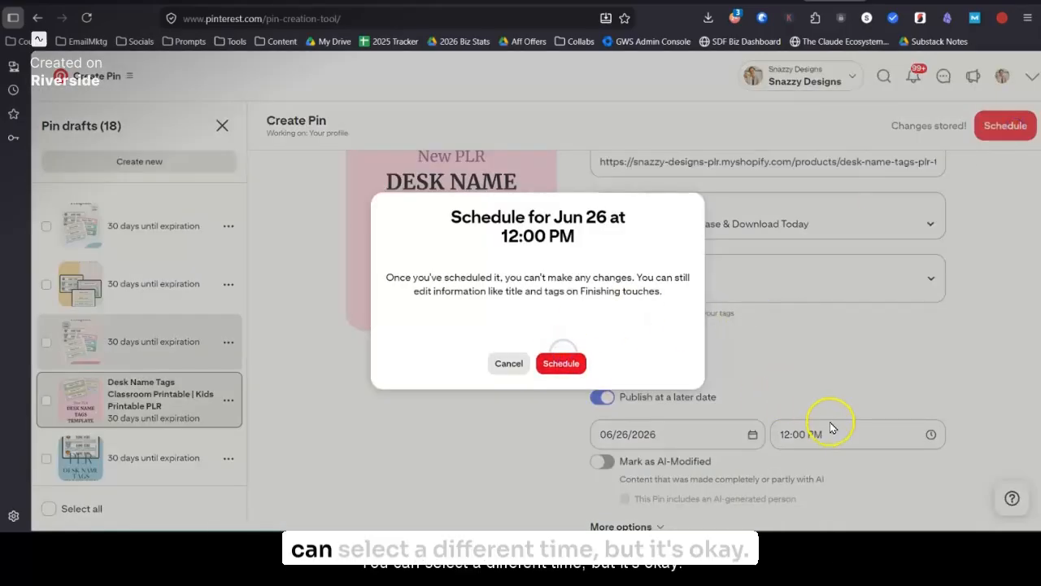
pyautogui.click(561, 364)
# Step: Schedule the pink "Classroom Decor Elementary Desk Name Tags" draft to publish on 07/03/2026 at 12:00 PM
pyautogui.scroll(-5, 127, 407)
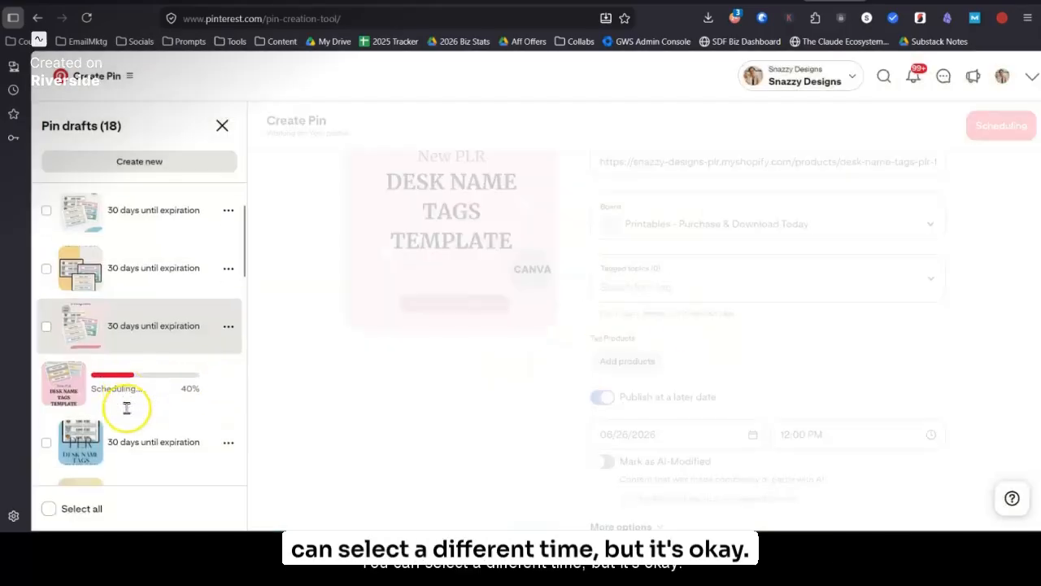
pyautogui.click(155, 322)
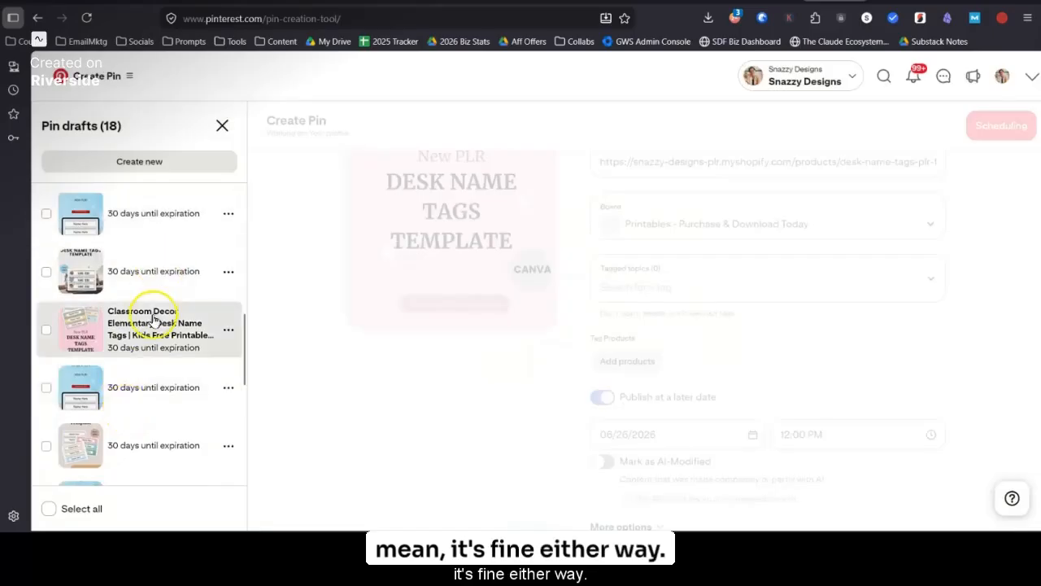
pyautogui.click(610, 398)
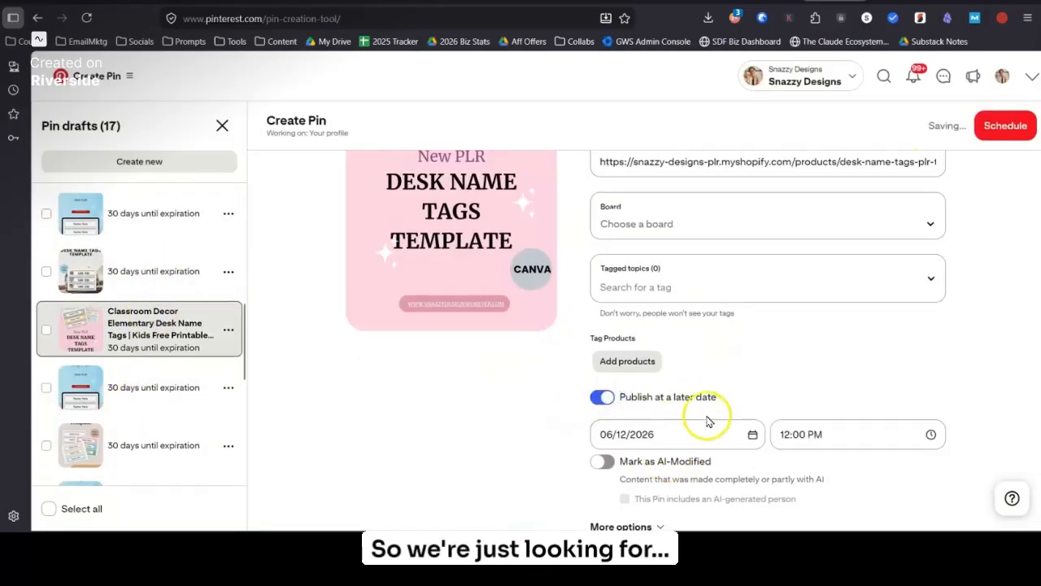
pyautogui.click(648, 434)
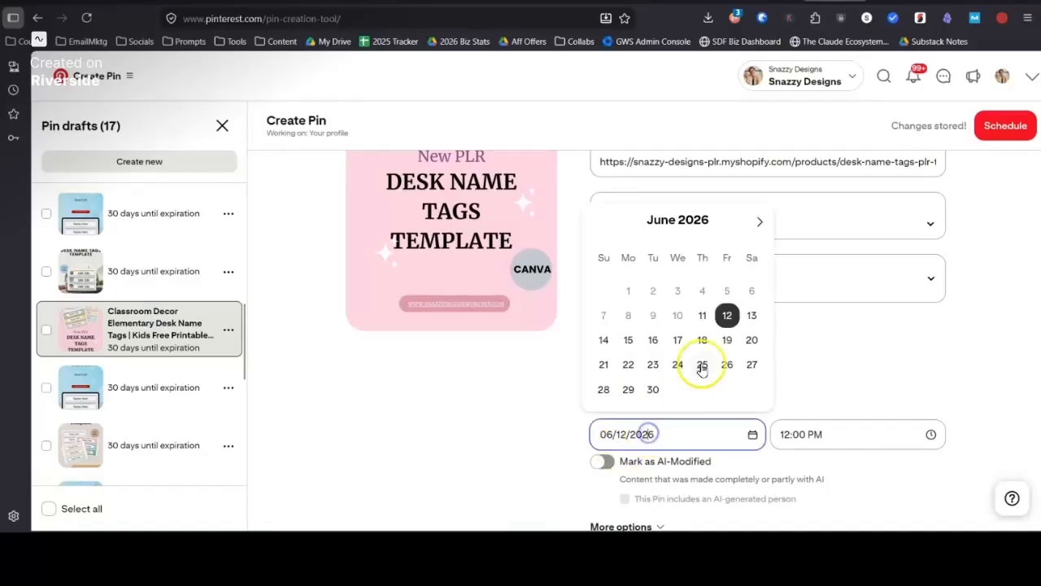
pyautogui.click(756, 220)
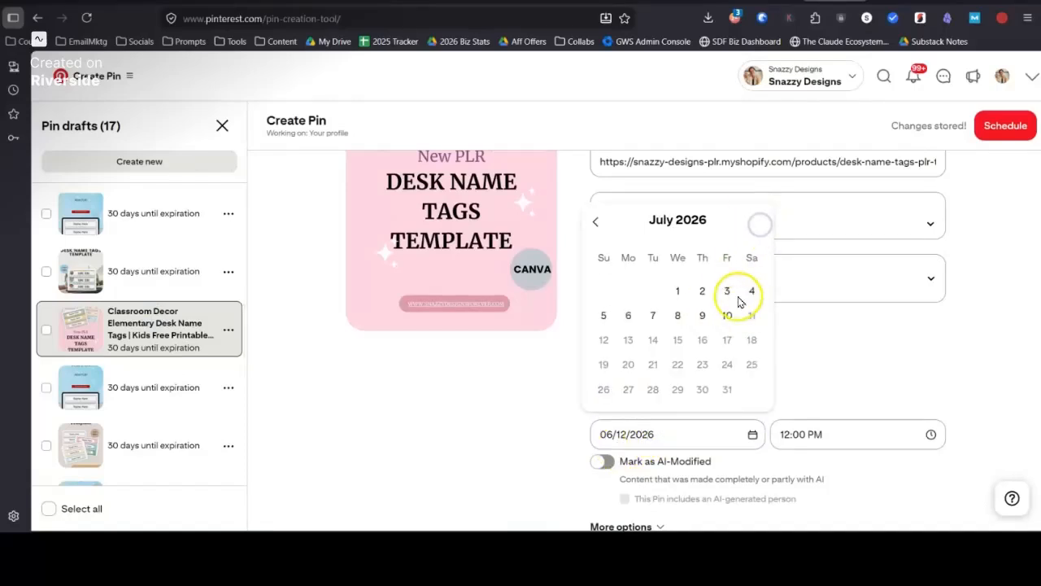
pyautogui.click(730, 292)
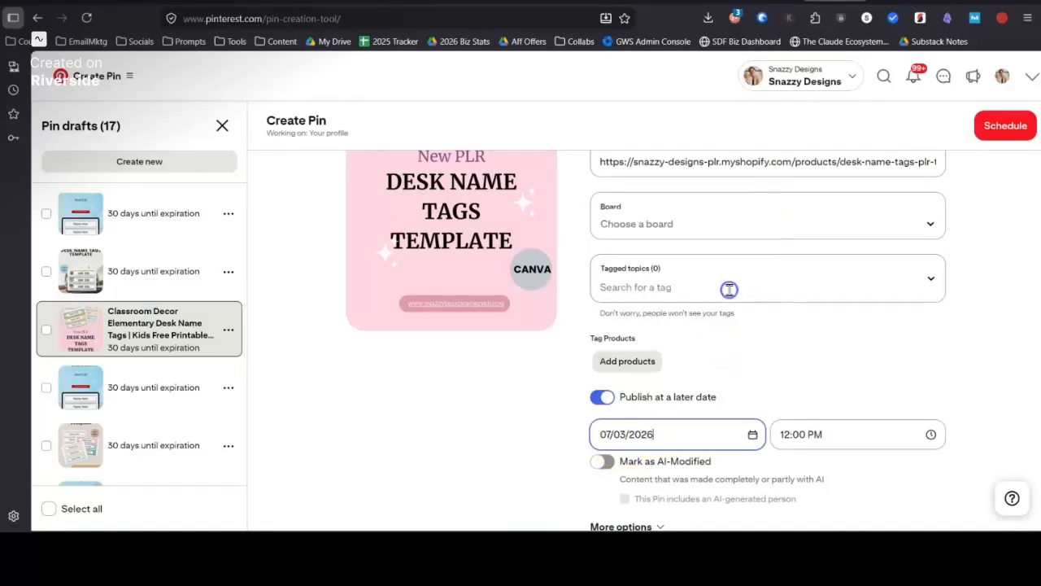
pyautogui.click(1005, 131)
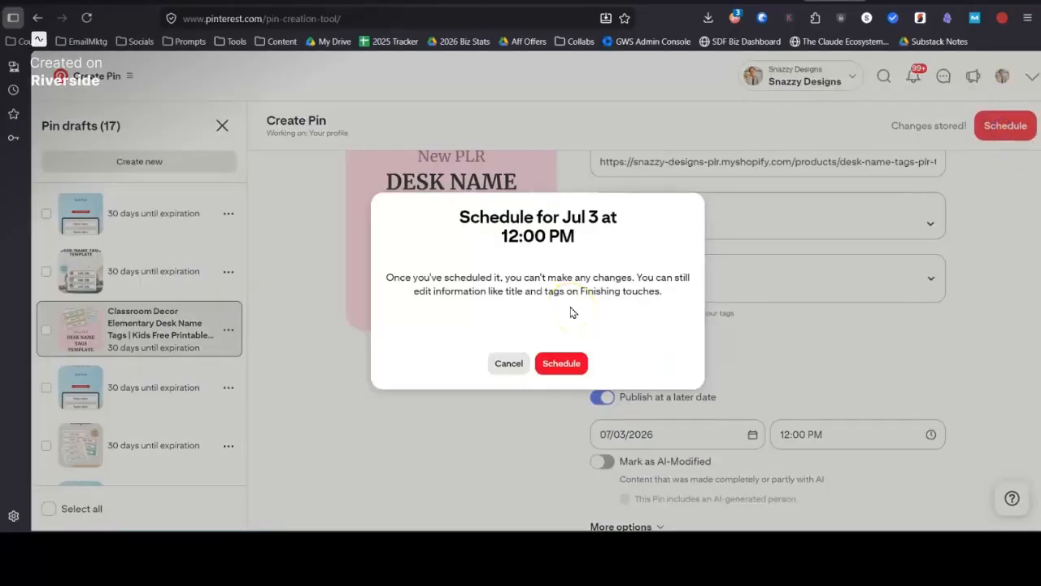
pyautogui.click(561, 364)
# Step: Schedule the pink "Classroom Decoration Ideas | Desk Name Tags PLR" draft with the Editable Canva Templates label to publish on 07/10/2026 at 12:00 PM
pyautogui.scroll(-3, 186, 430)
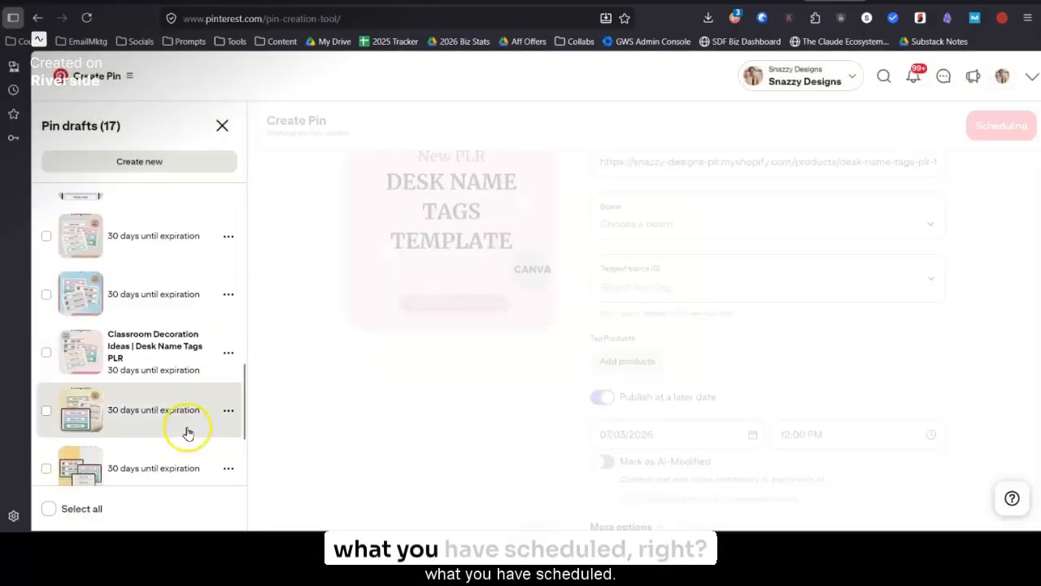
pyautogui.scroll(-2, 187, 430)
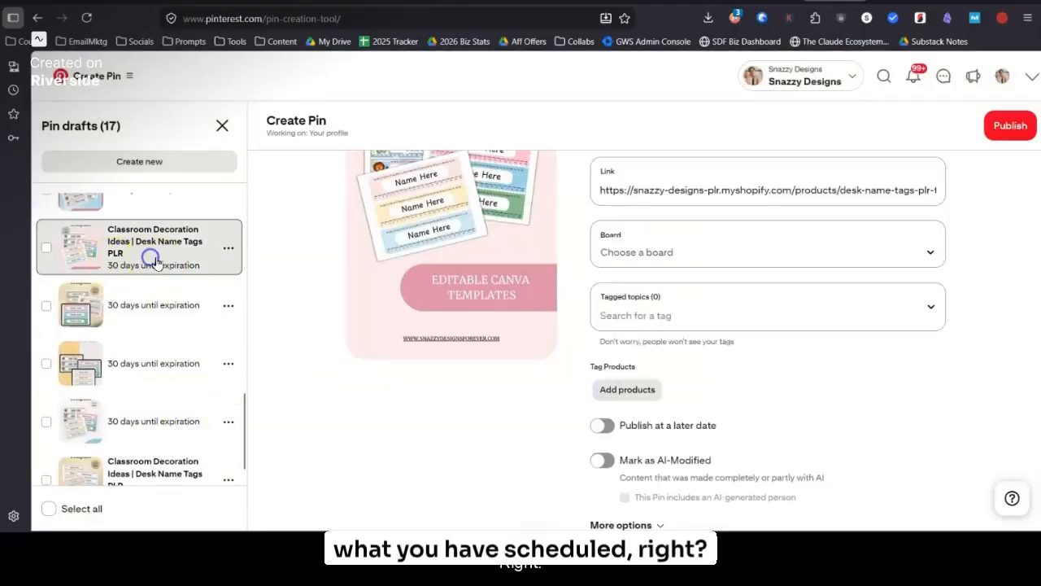
pyautogui.click(606, 425)
pyautogui.click(679, 460)
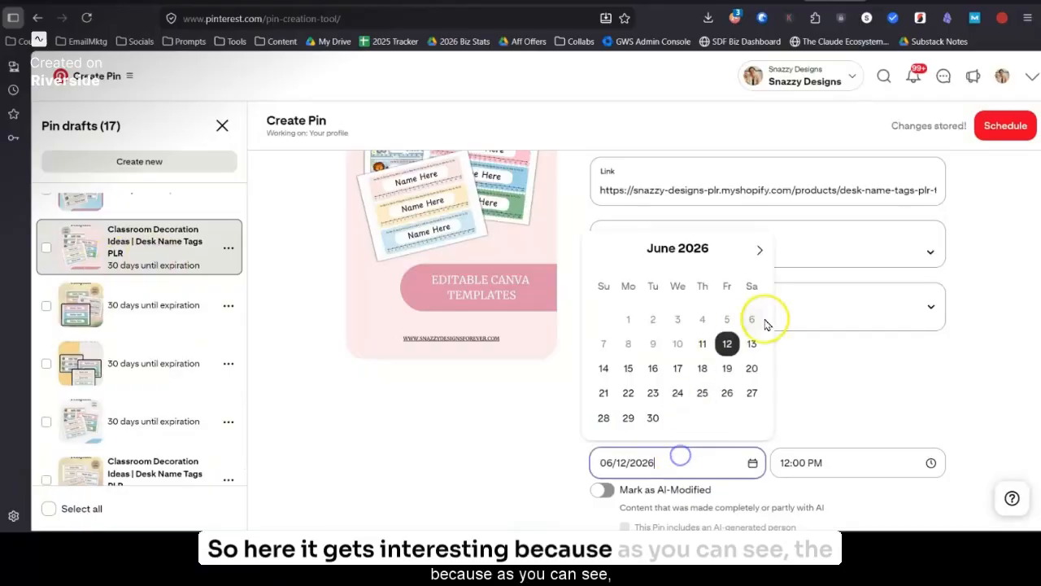
pyautogui.click(760, 250)
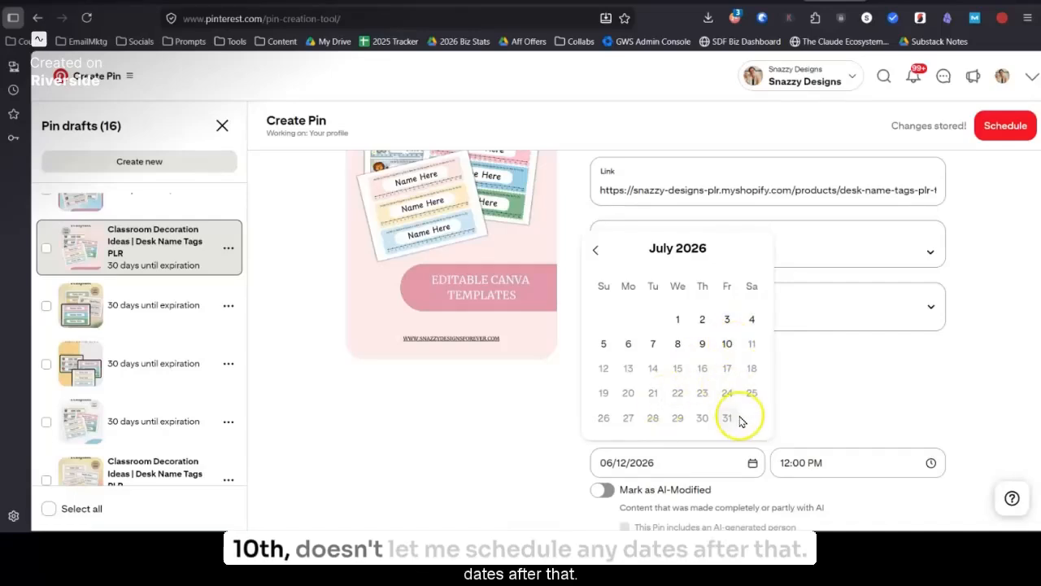
pyautogui.click(738, 350)
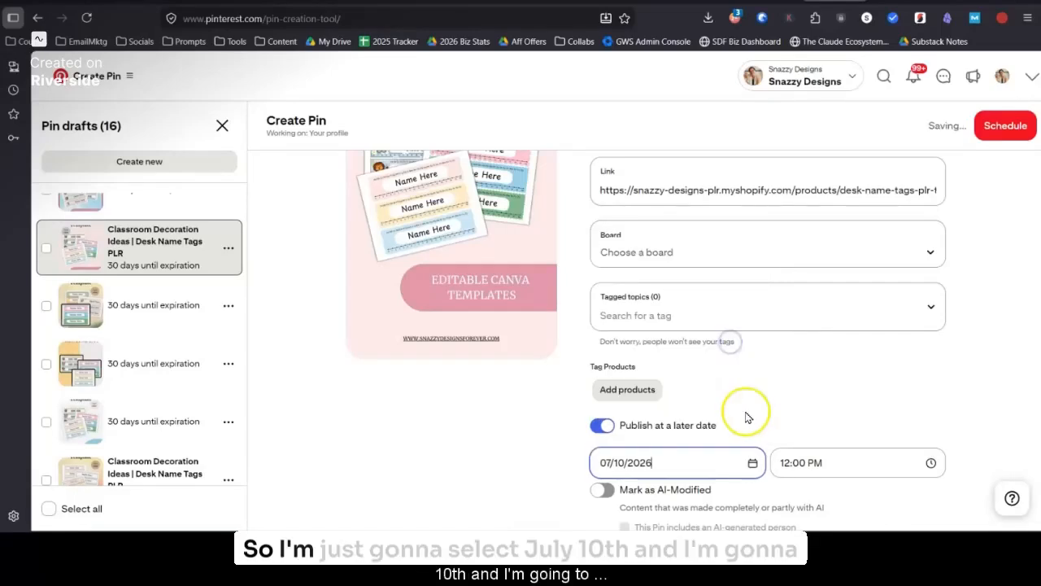
pyautogui.click(1007, 126)
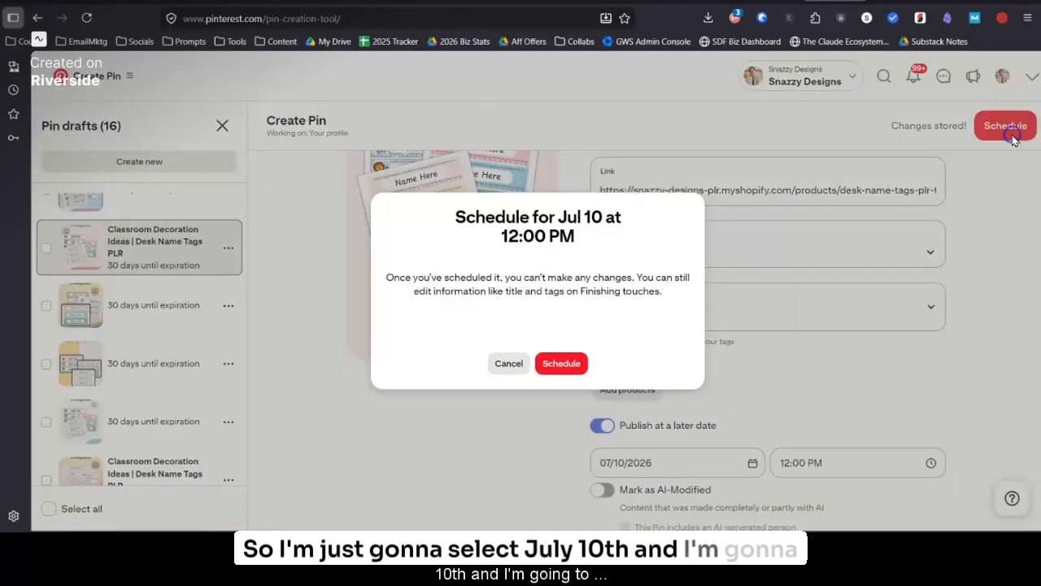
pyautogui.click(562, 361)
# Step: Schedule the last "Classroom Decoration Ideas | Desk Name Tags PLR" draft, labelled Printable Planner Inserts, to publish on 06/16/2026 at 12:00 PM
pyautogui.scroll(-2, 165, 432)
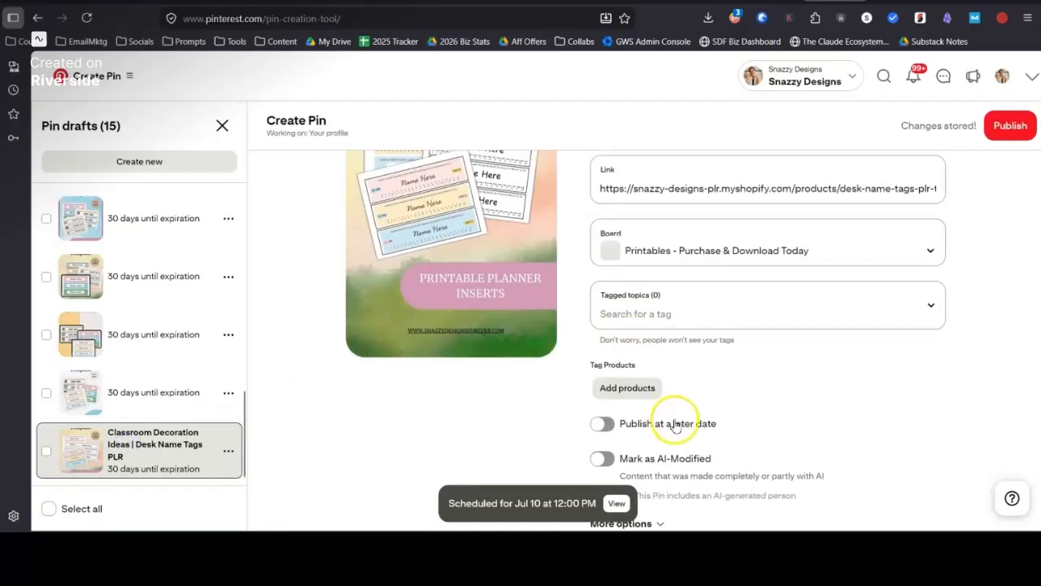
pyautogui.scroll(-1, 651, 415)
pyautogui.click(614, 409)
pyautogui.click(688, 433)
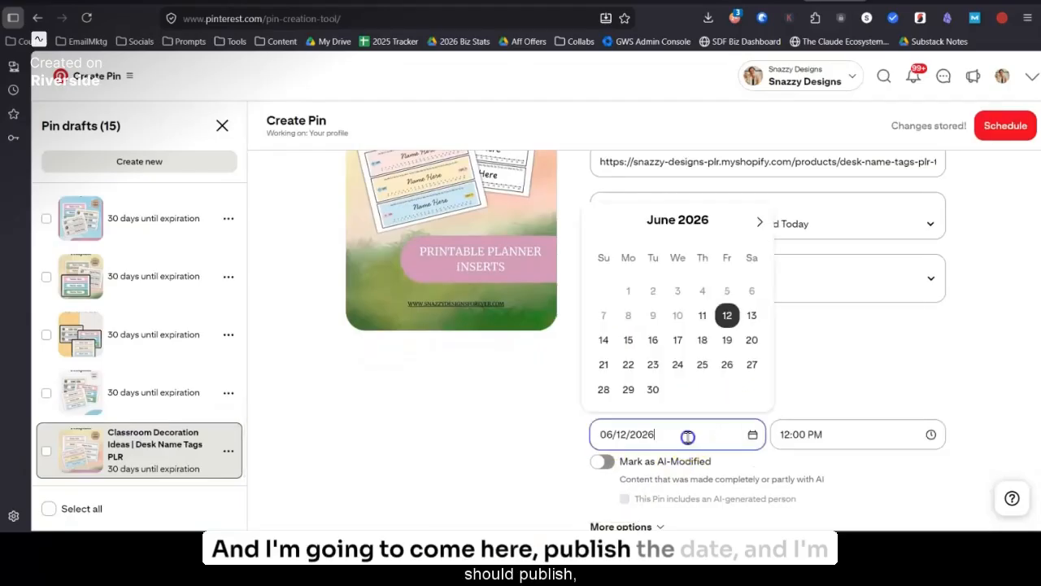
pyautogui.click(653, 340)
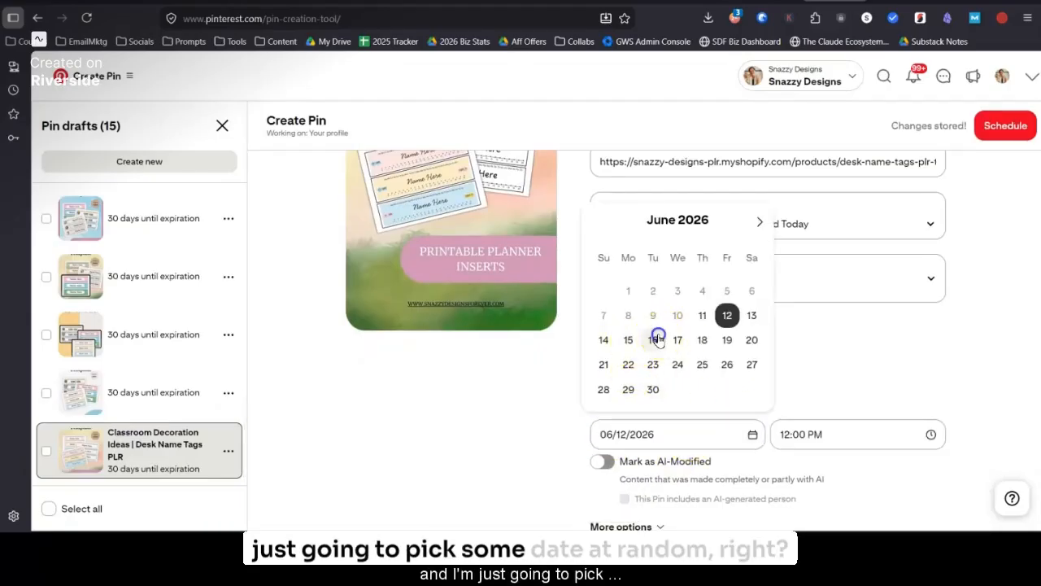
pyautogui.click(1006, 128)
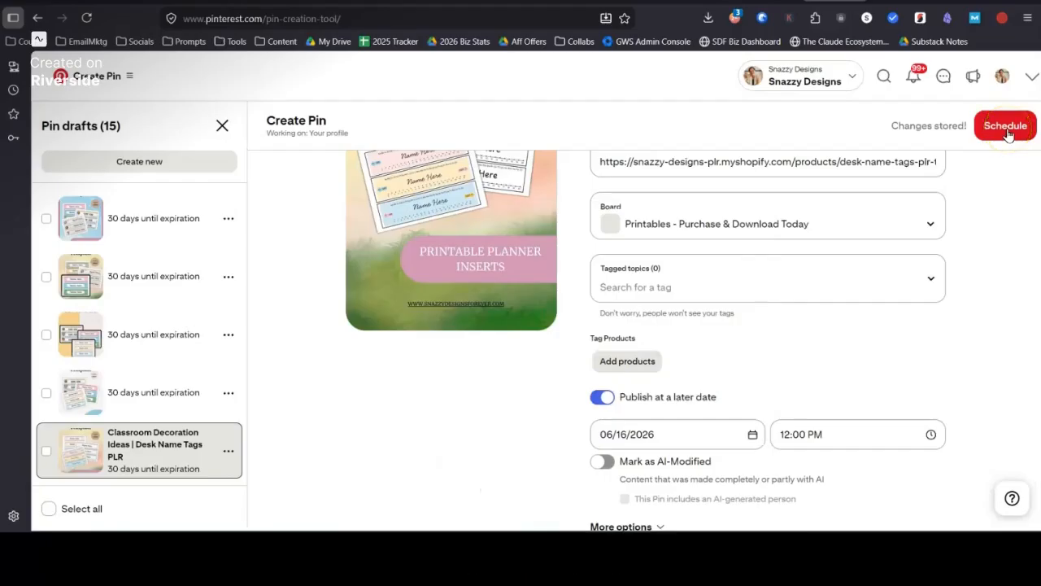
pyautogui.click(1007, 128)
pyautogui.click(560, 363)
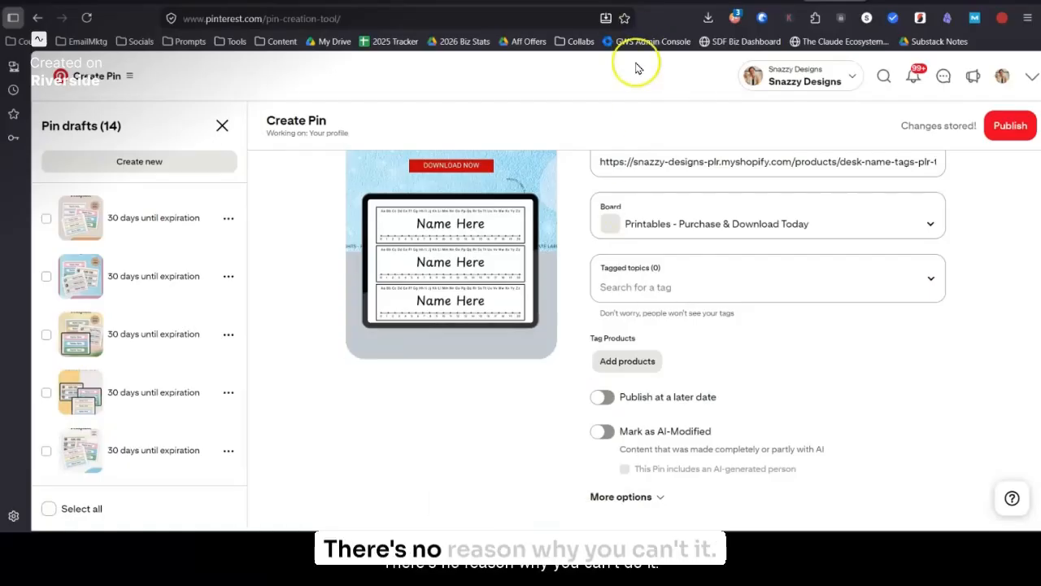
# Step: Look through the remaining untitled drafts and examine the title, description, link and board fields of several of them
pyautogui.scroll(-3, 129, 304)
pyautogui.scroll(2, 128, 303)
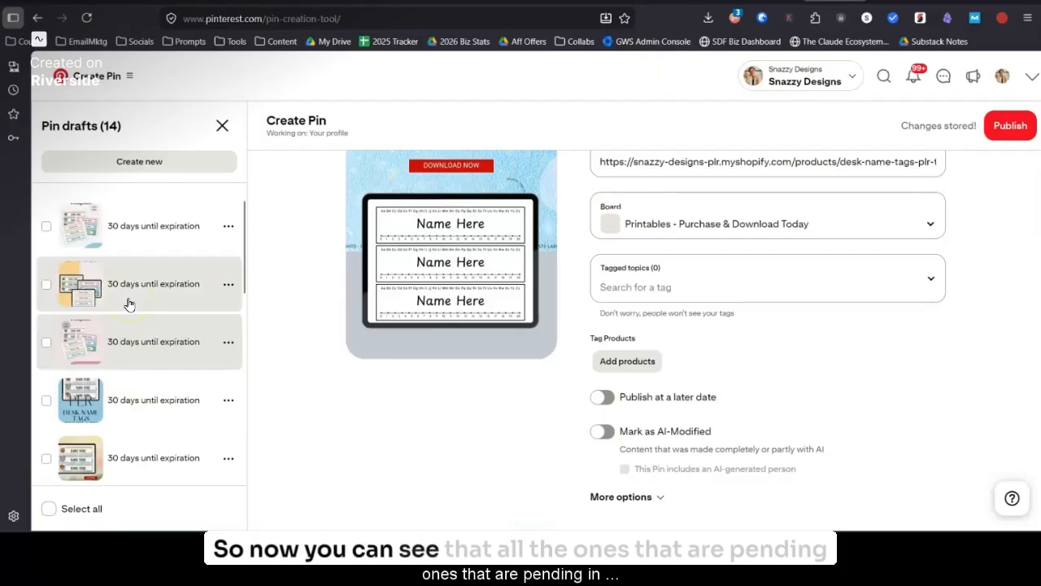
pyautogui.scroll(-5, 115, 431)
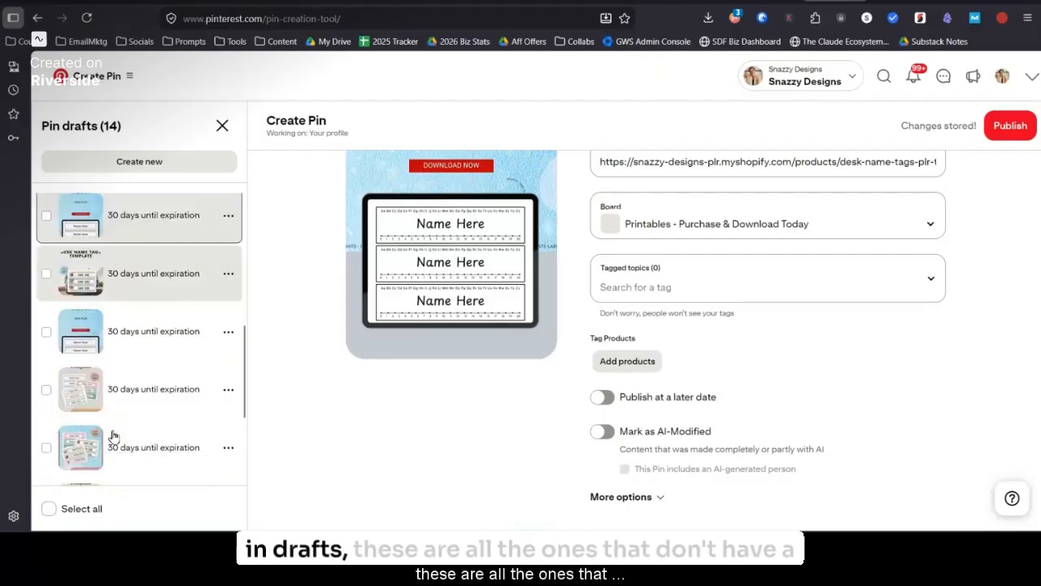
pyautogui.scroll(5, 144, 372)
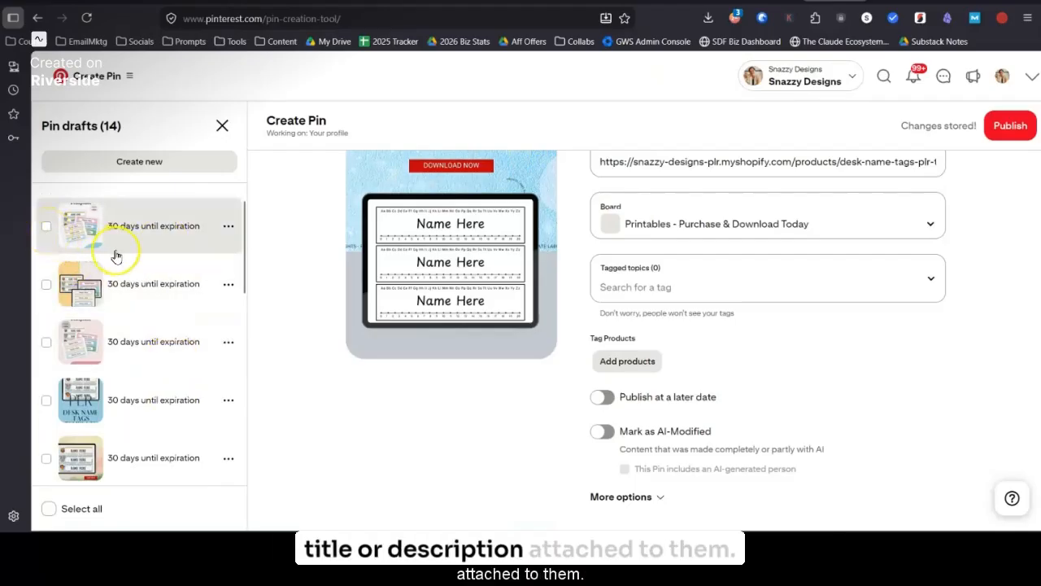
pyautogui.scroll(-2, 128, 372)
pyautogui.scroll(-5, 122, 380)
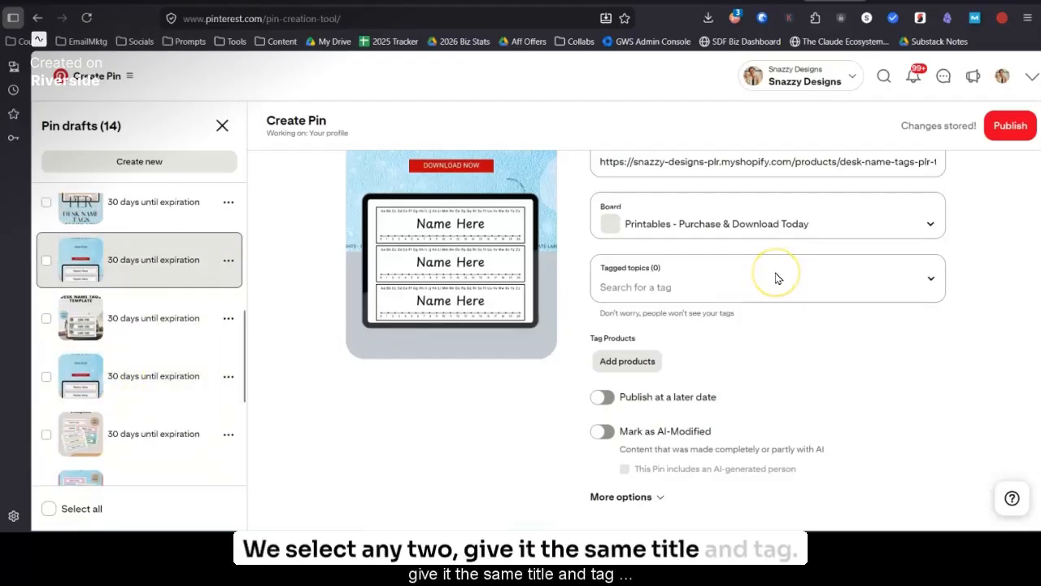
pyautogui.scroll(3, 774, 277)
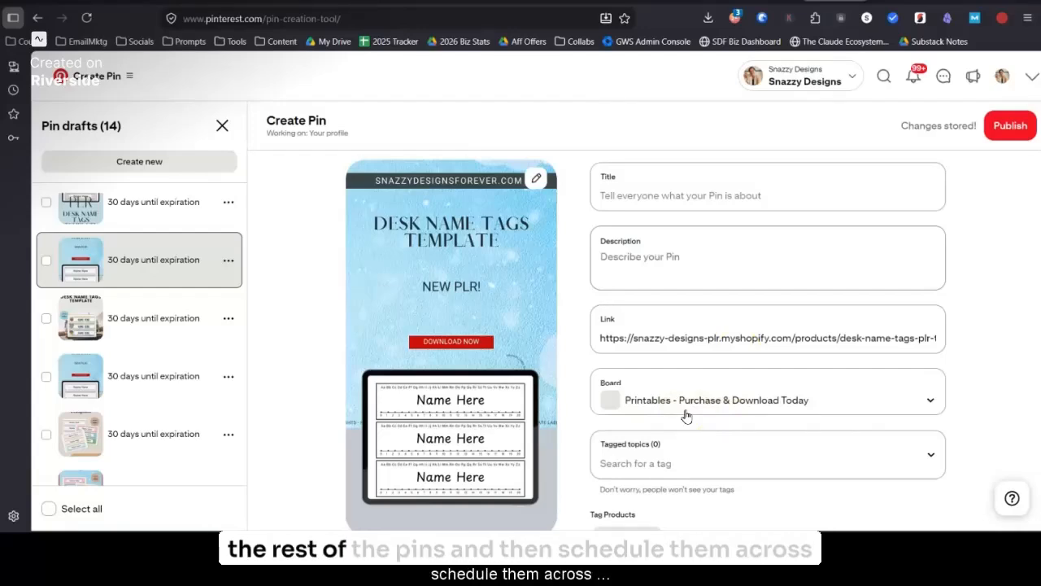
pyautogui.scroll(-3, 349, 349)
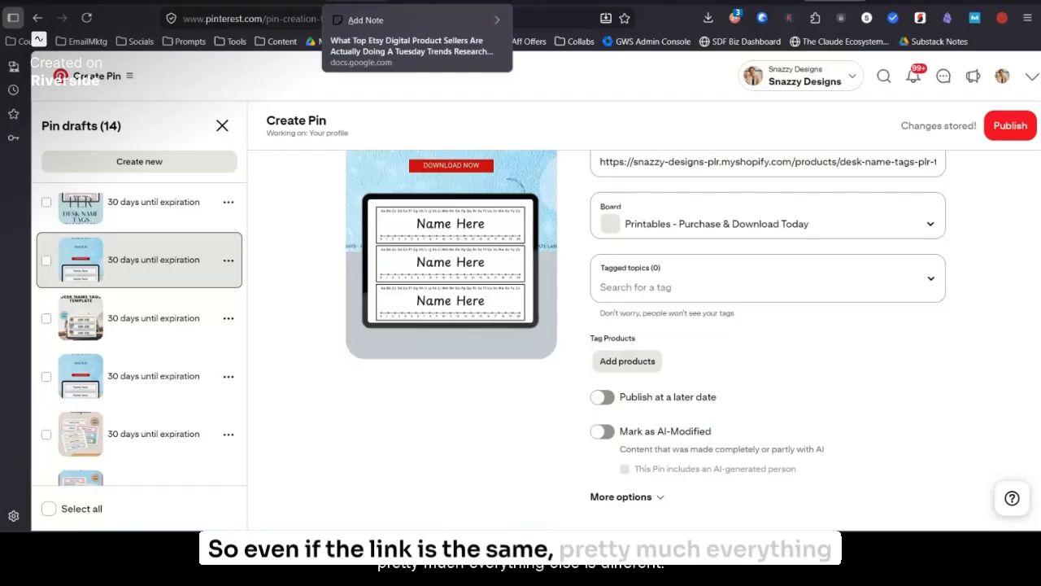
pyautogui.scroll(3, 830, 235)
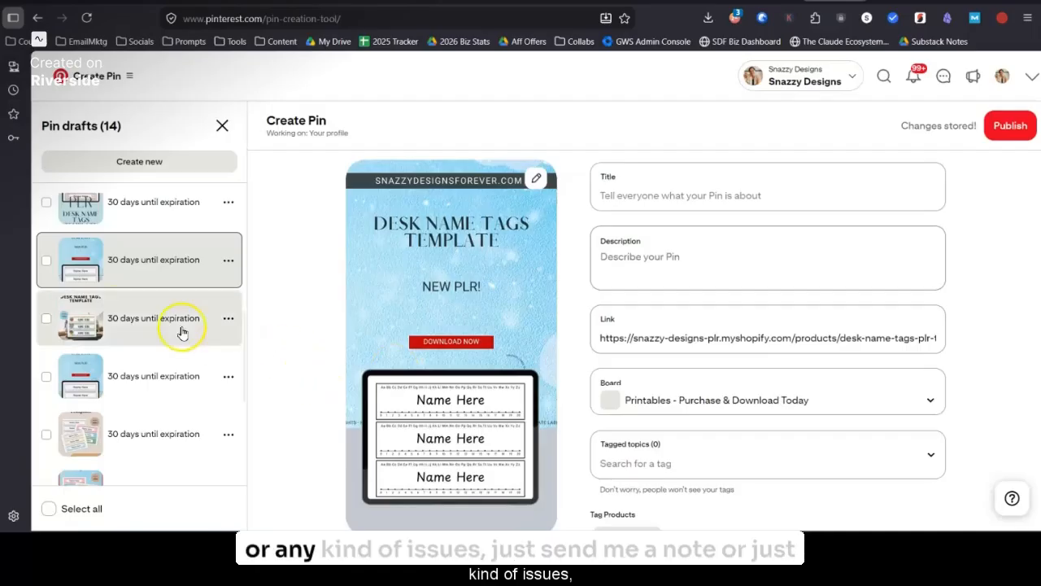
pyautogui.click(139, 321)
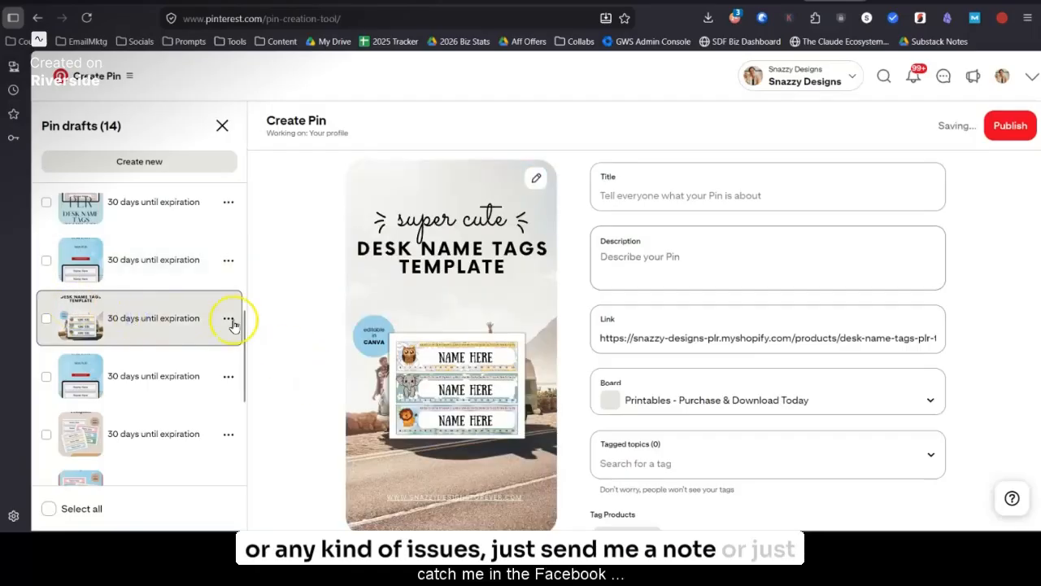
pyautogui.click(135, 379)
pyautogui.click(136, 426)
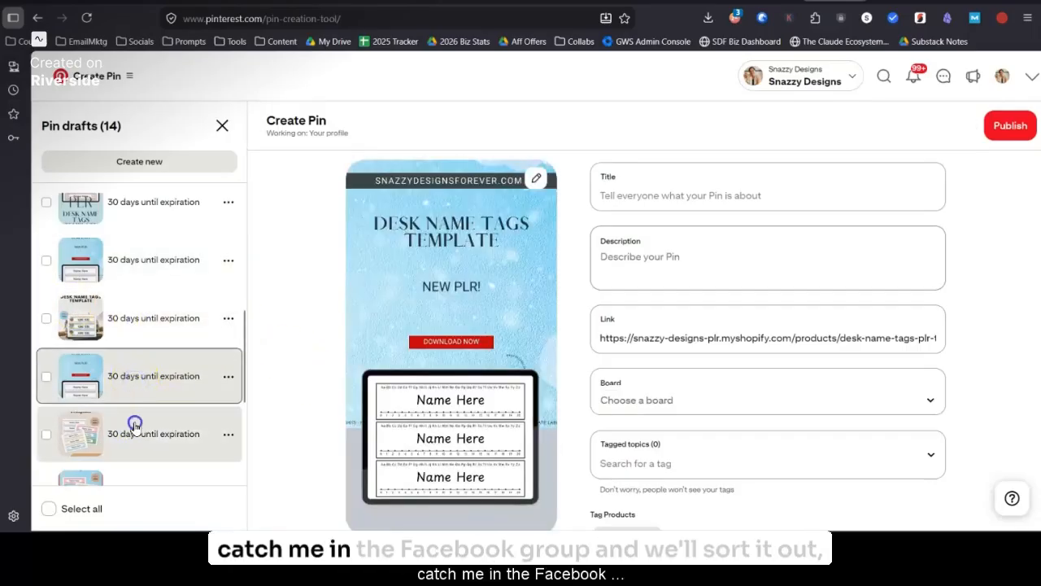
pyautogui.scroll(-3, 176, 394)
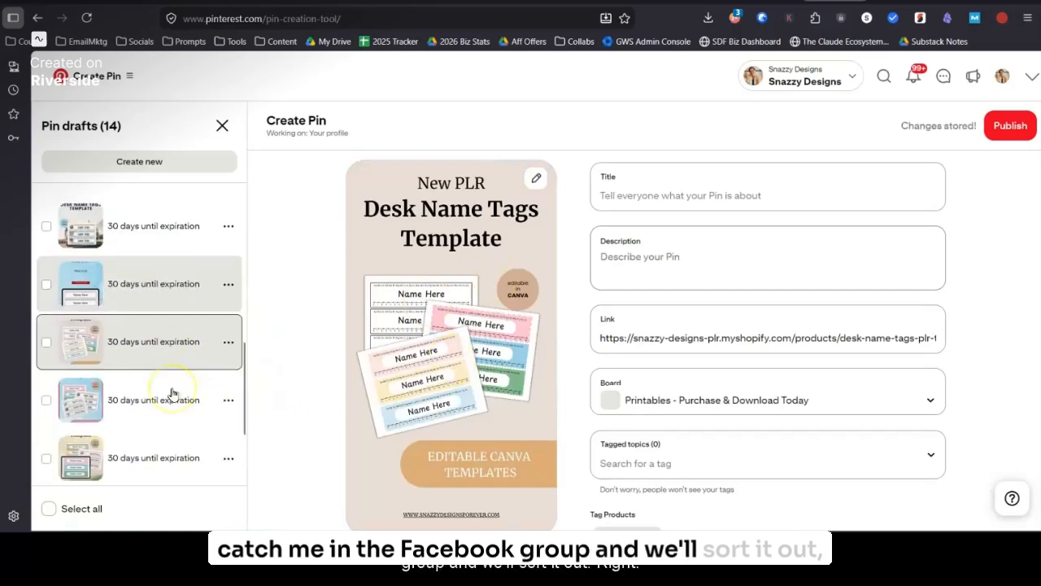